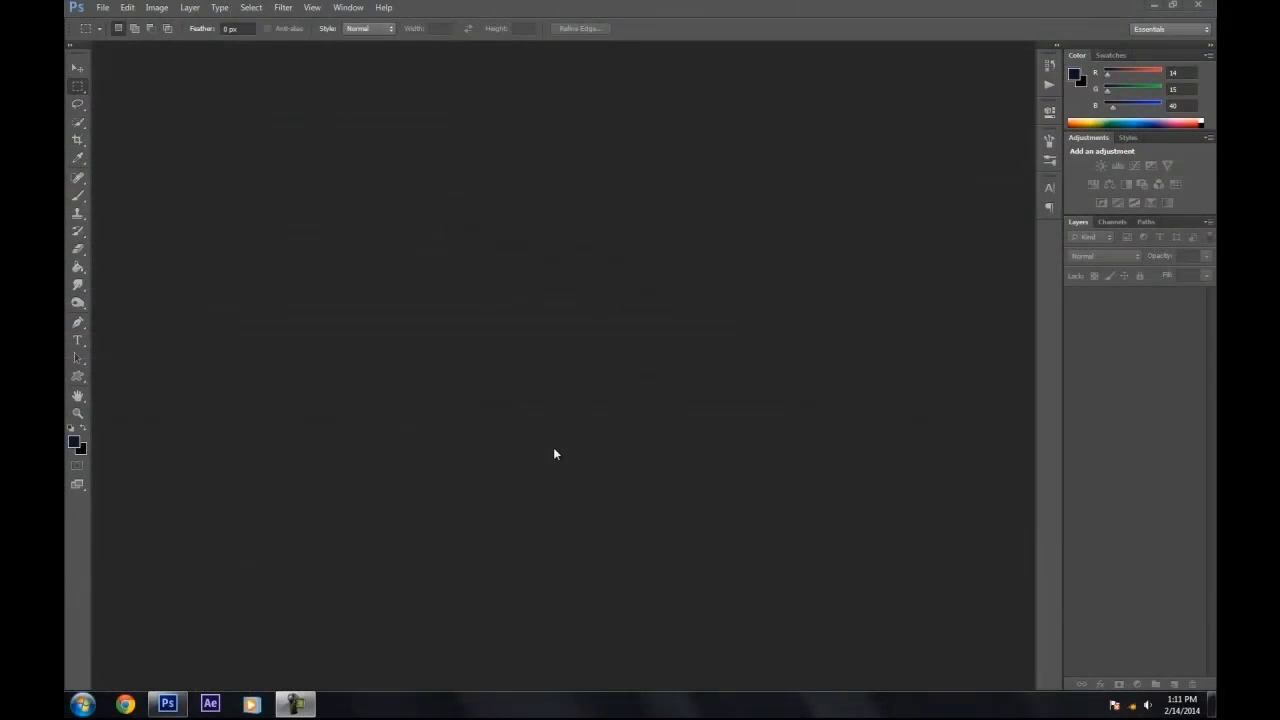
- Create a new 450×175 px document with a white background
click(101, 7)
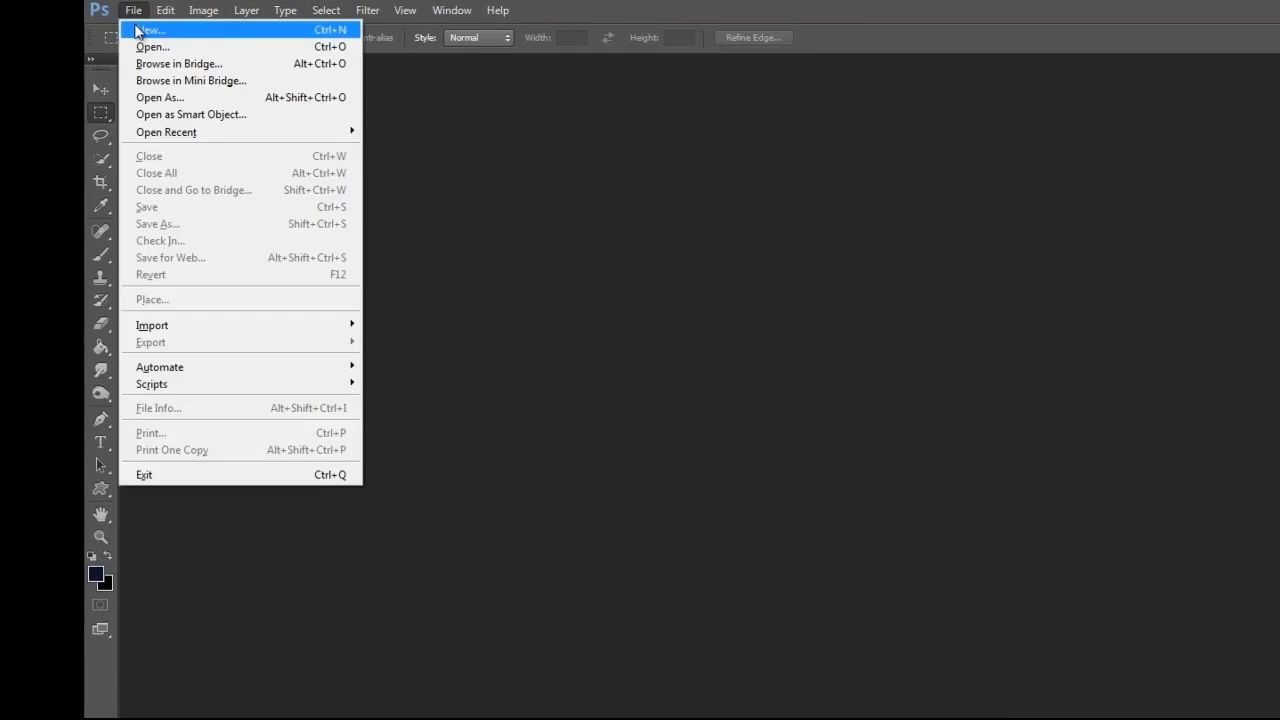
click(150, 30)
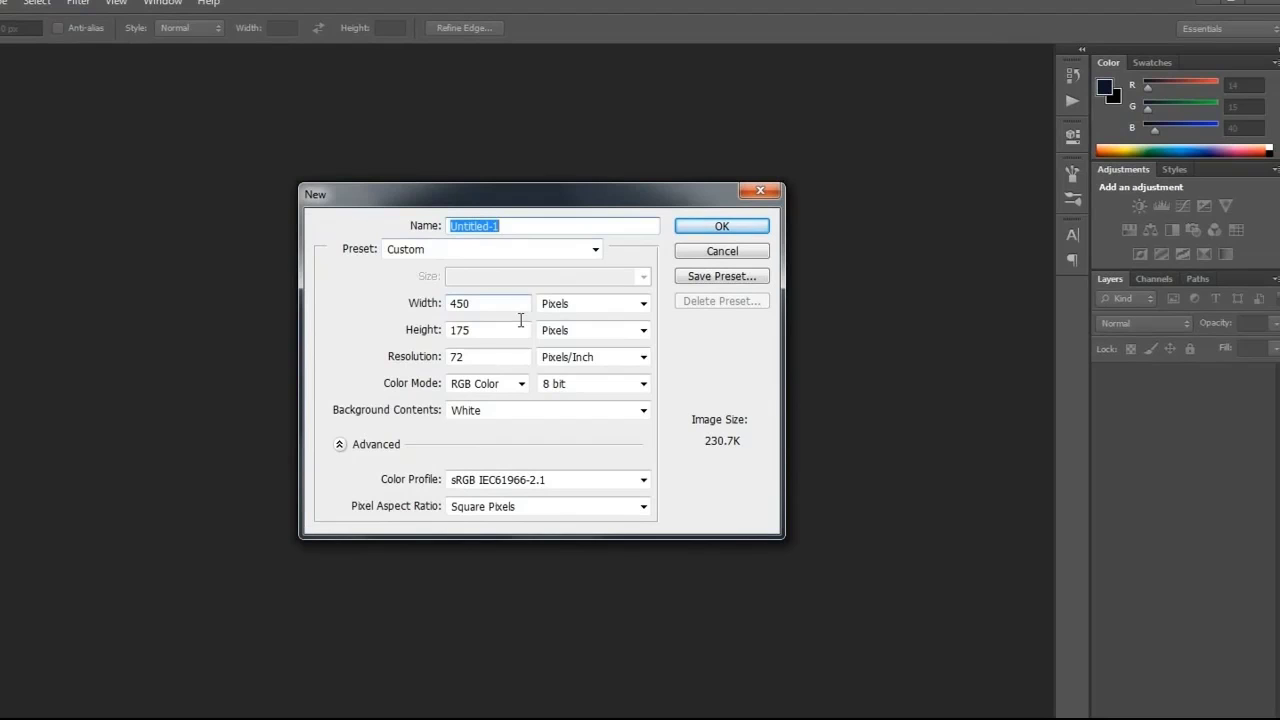
click(735, 227)
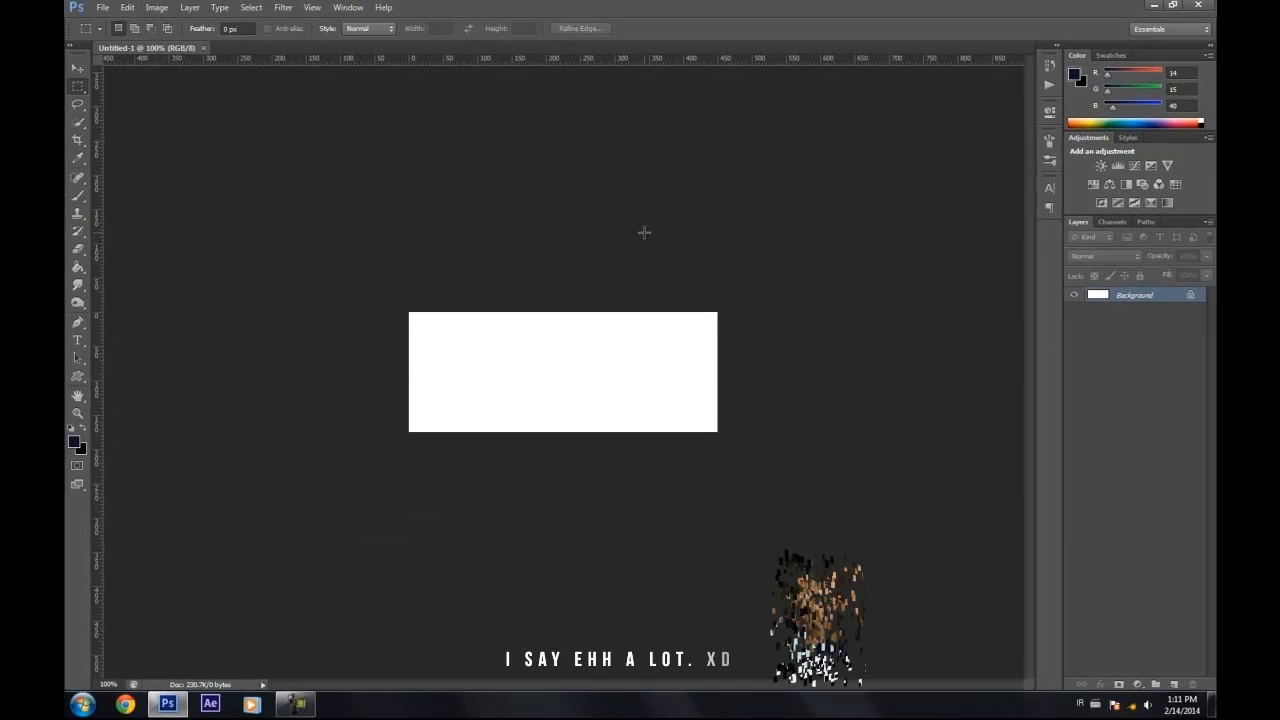
- Open the female 3.png steampunk girl render
click(102, 7)
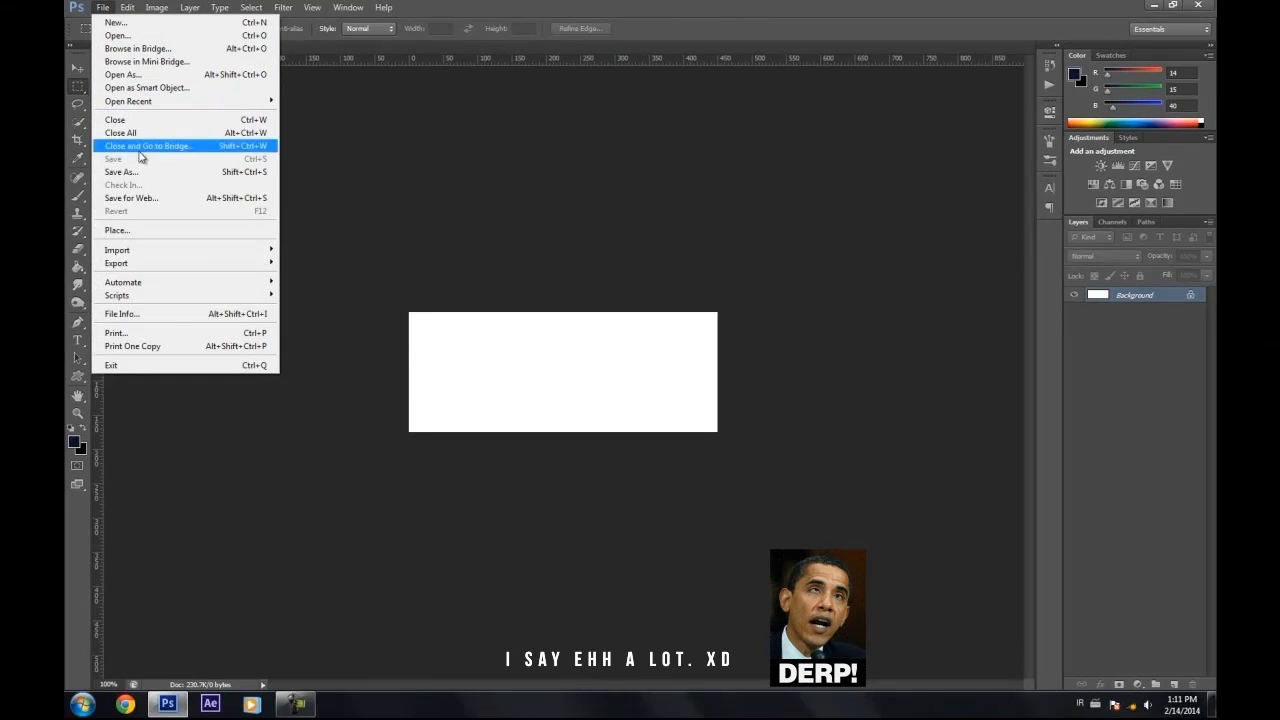
click(117, 35)
click(768, 210)
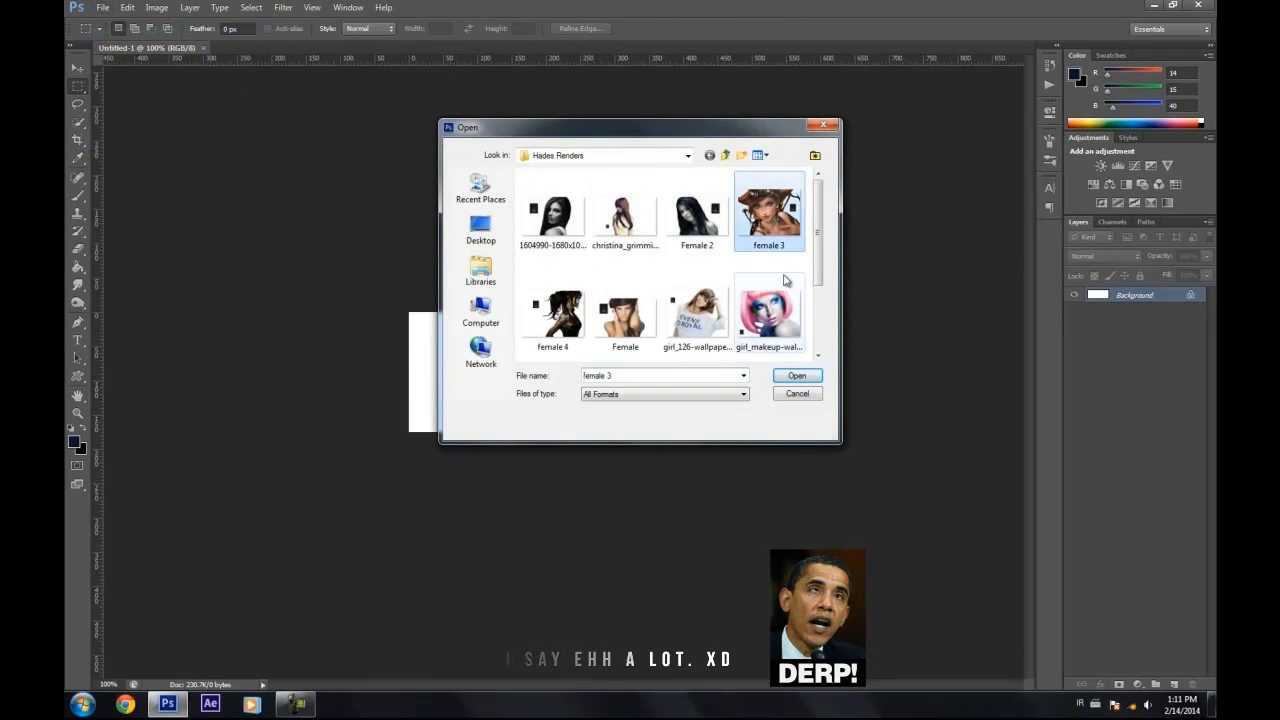
click(797, 375)
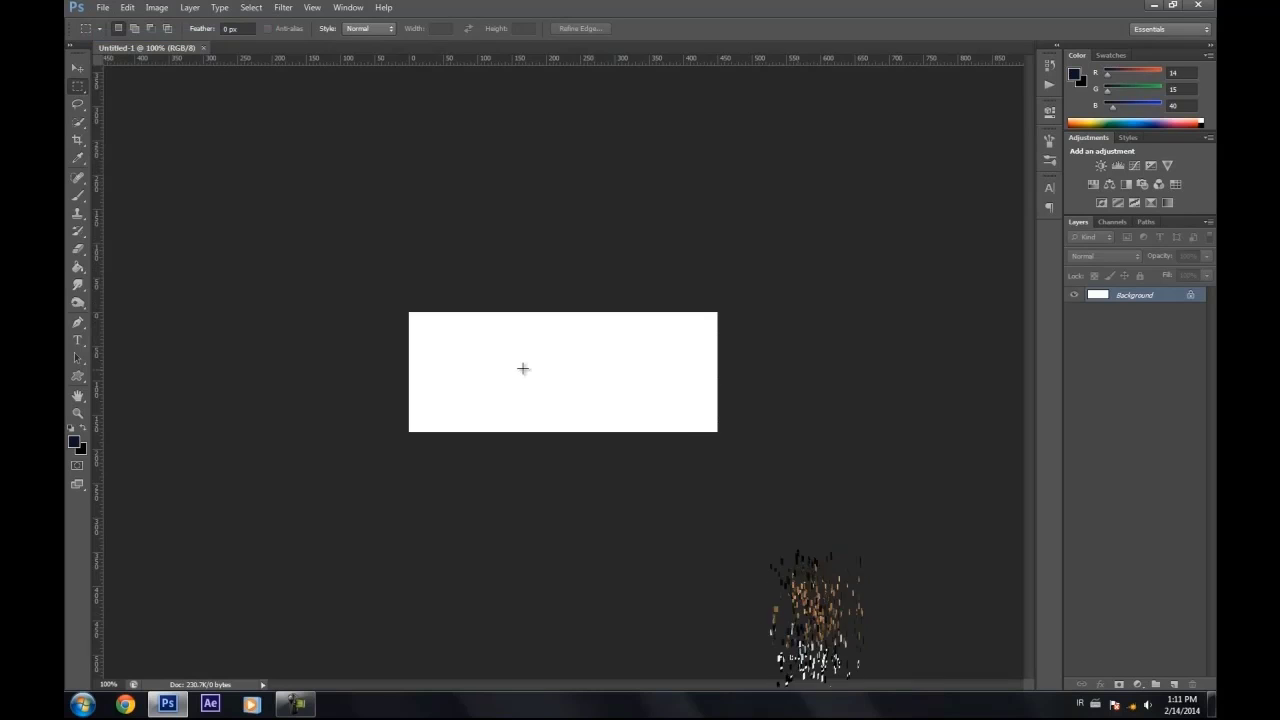
- Erase the HADES watermark box with a 47 px eraser
click(78, 248)
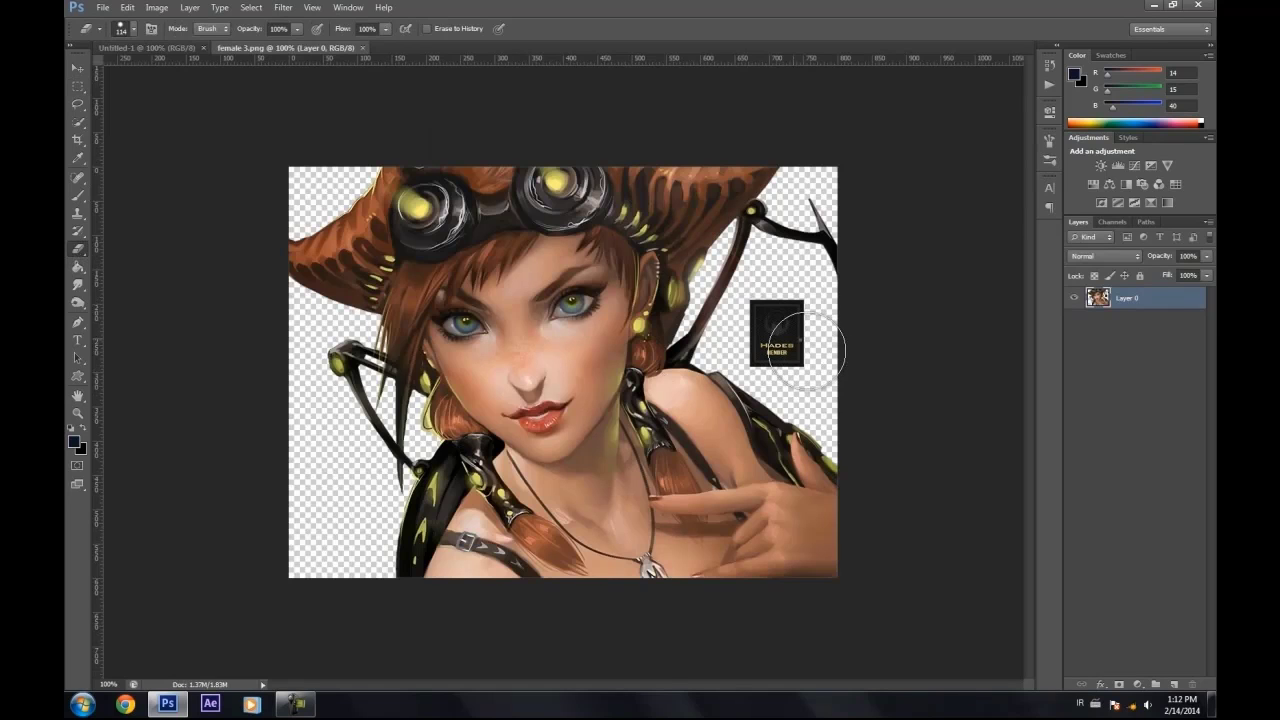
right_click(807, 351)
click(837, 370)
key(Return)
mouse_move(811, 350)
mouse_down()
mouse_move(800, 297)
mouse_move(800, 356)
mouse_move(759, 348)
mouse_move(773, 302)
mouse_move(753, 318)
mouse_move(769, 351)
mouse_up()
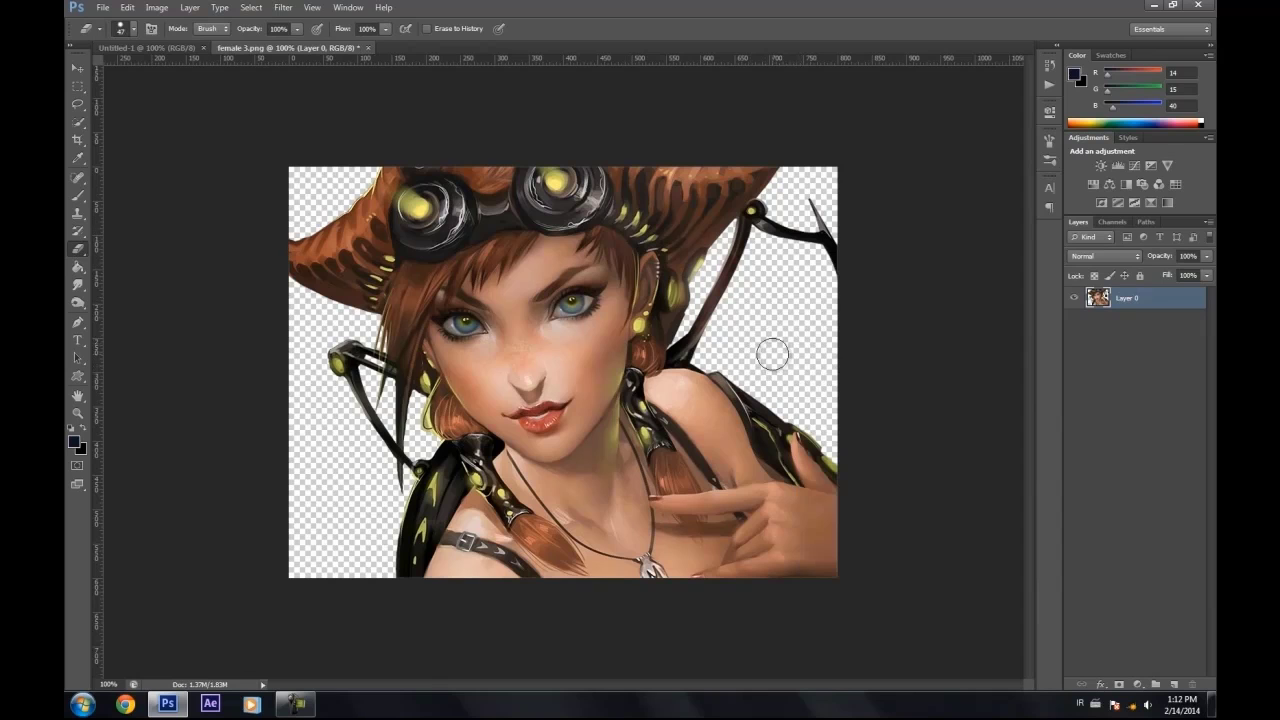
click(71, 66)
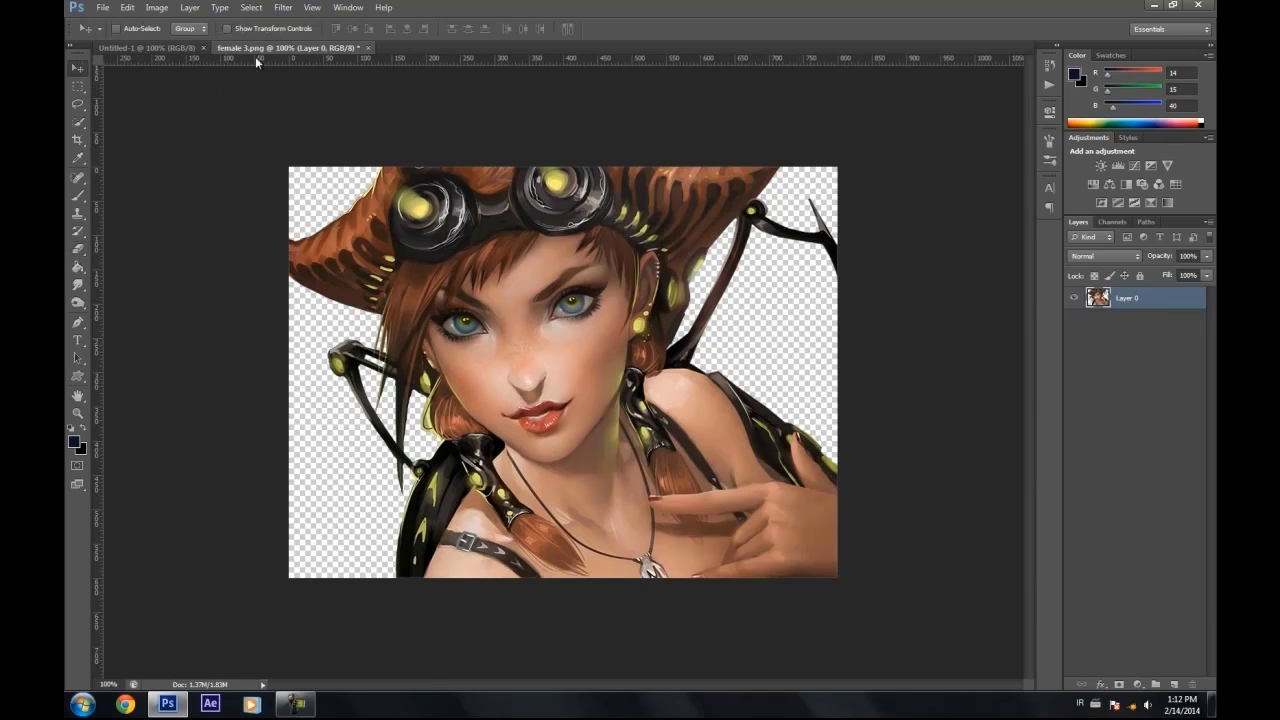
- Copy the female 3 render into the Untitled-1 banner as Layer 1
drag(255, 48, 390, 98)
drag(430, 207, 323, 243)
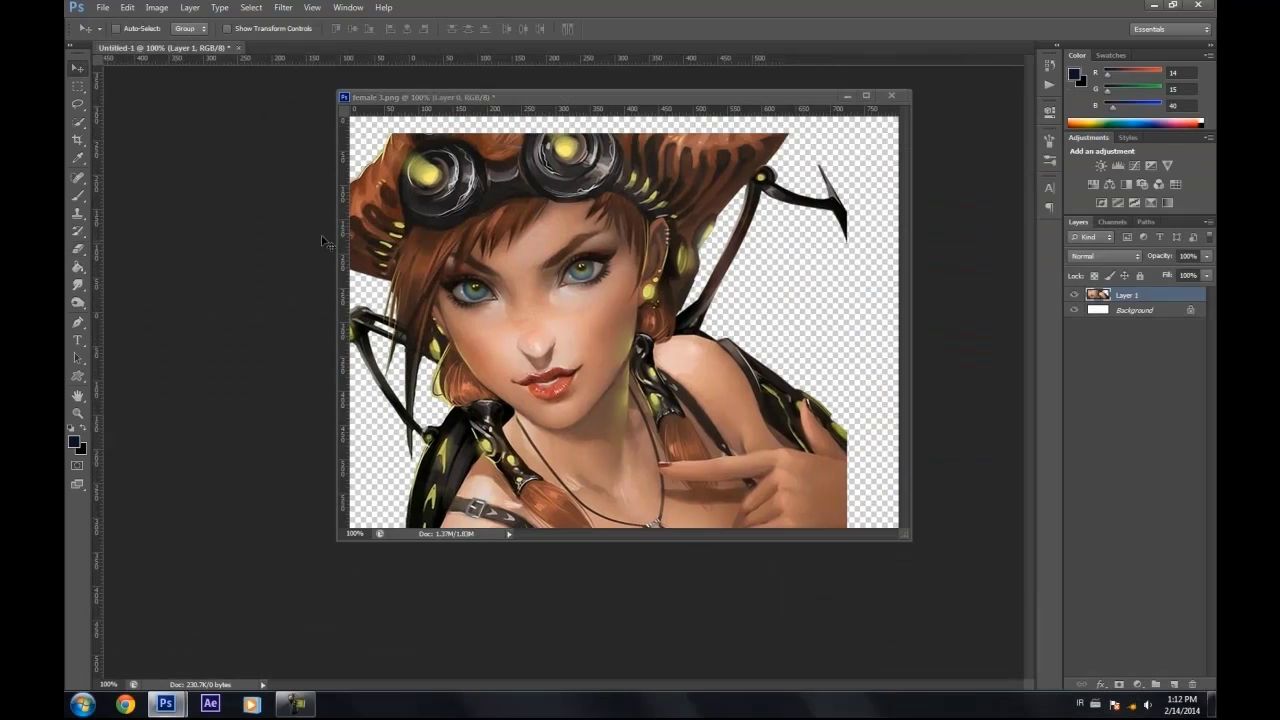
drag(438, 87, 440, 50)
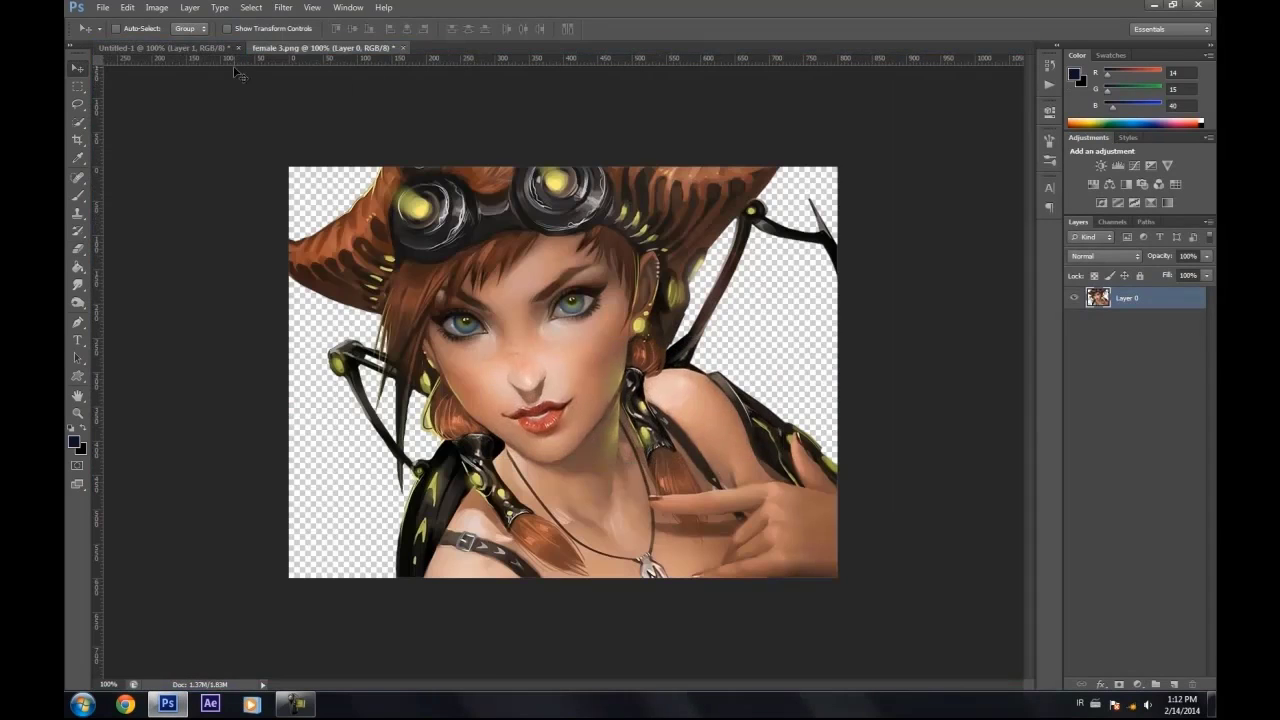
click(190, 47)
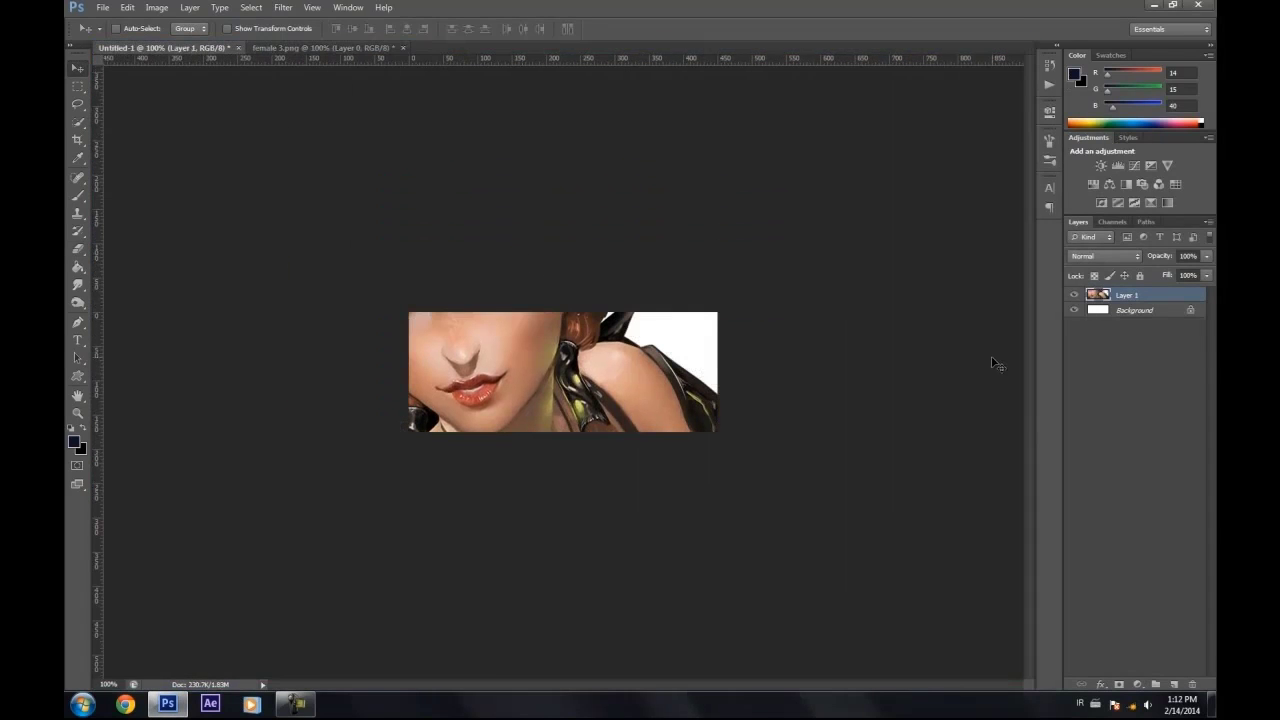
- Duplicate Layer 1, fill the Background with black, and select Layer 1 copy
key(ctrl+j)
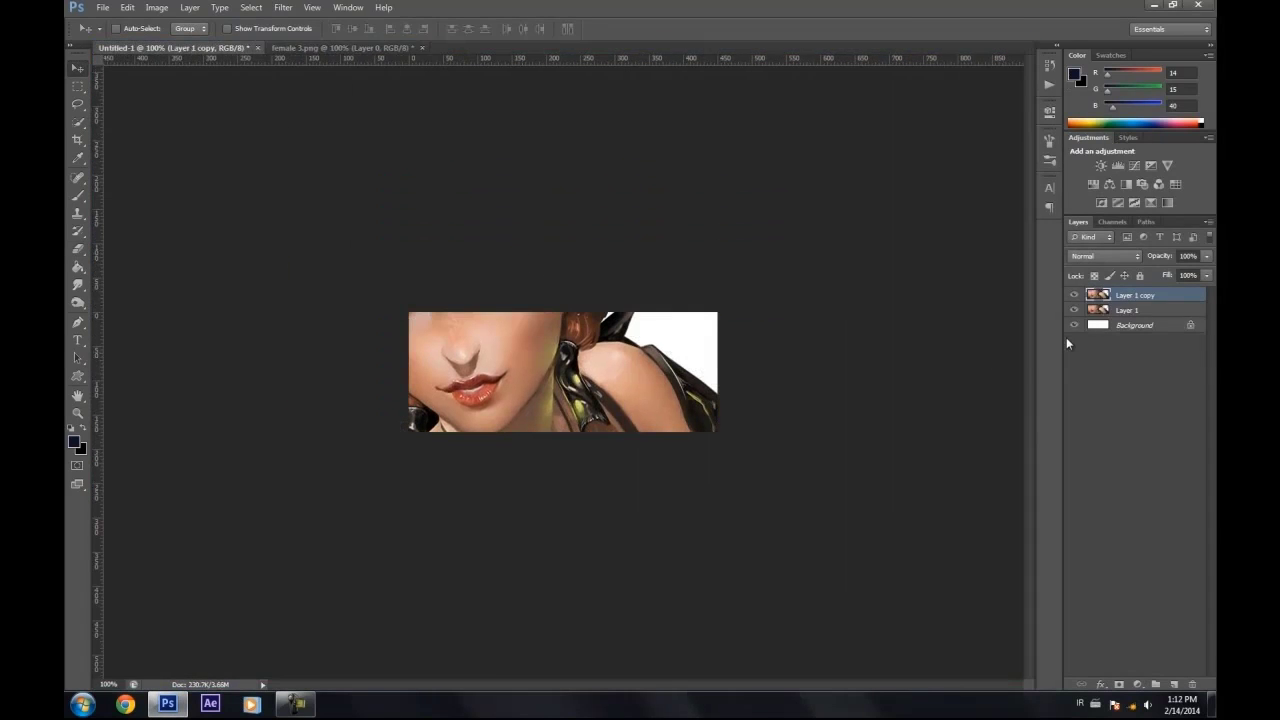
click(1124, 326)
key(alt+BackSpace)
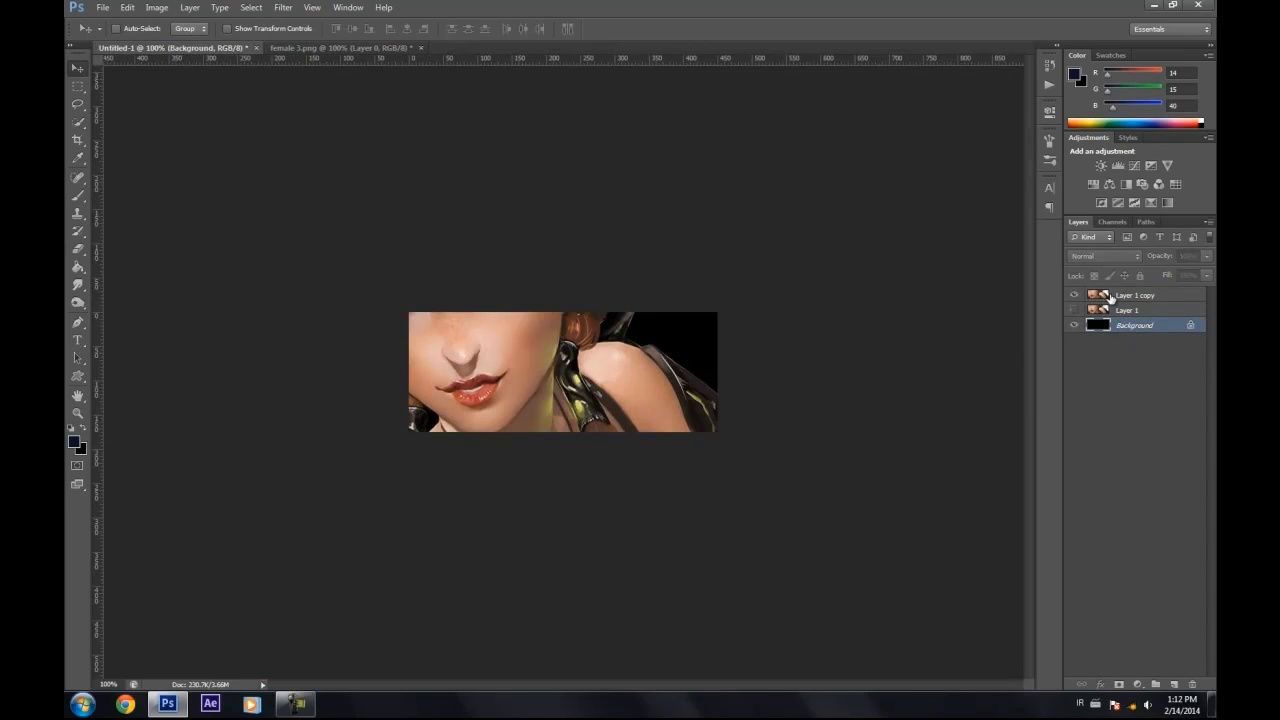
click(1110, 296)
- Convert Layer 1 copy to a smart object for smart filters
click(285, 8)
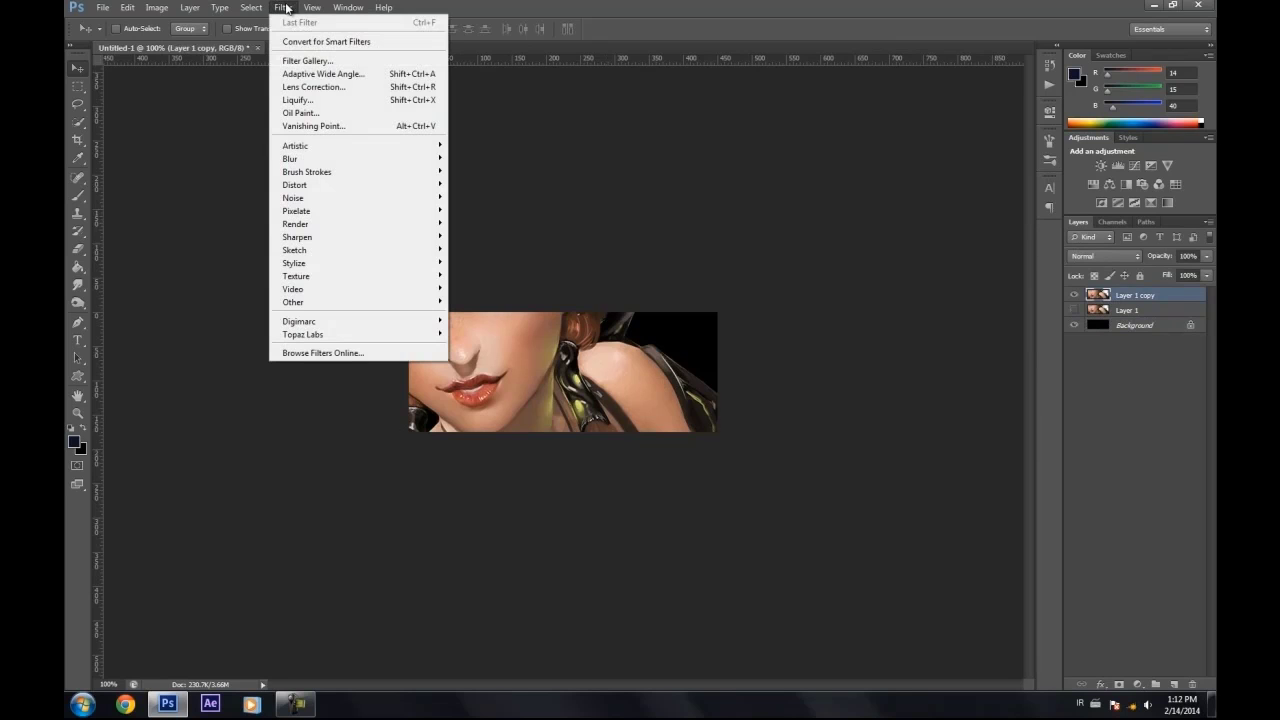
click(335, 42)
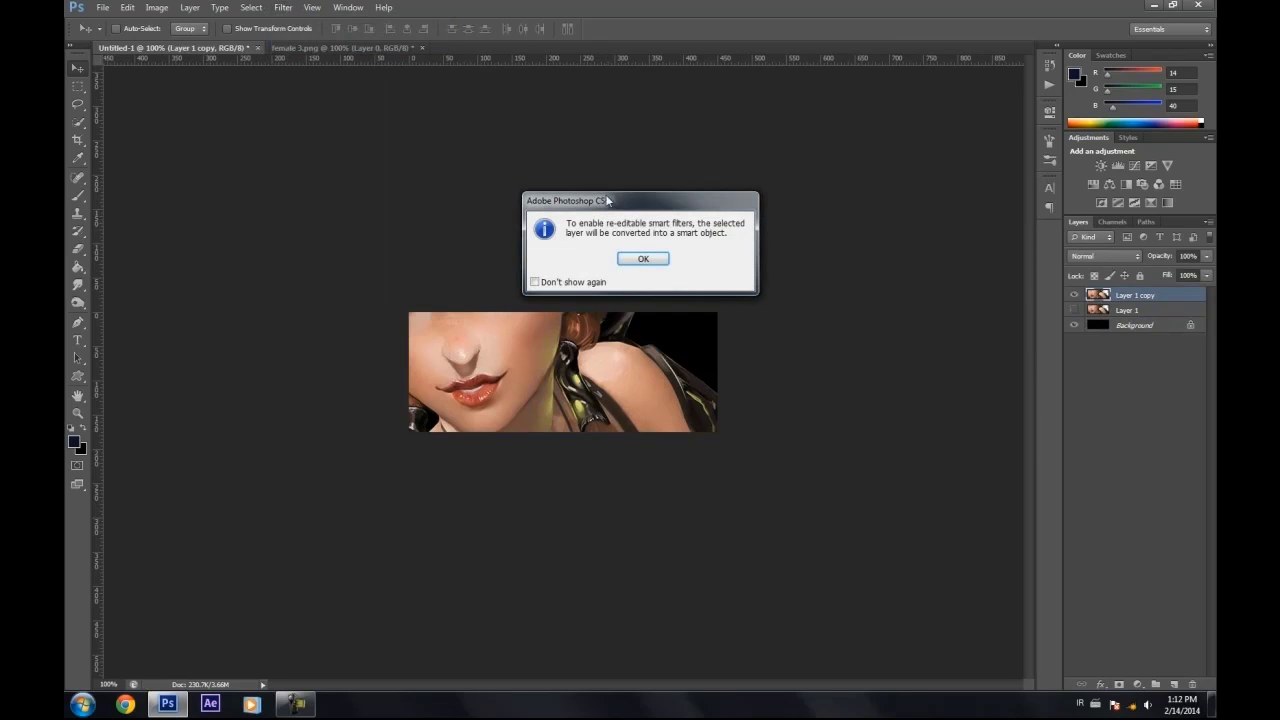
click(650, 258)
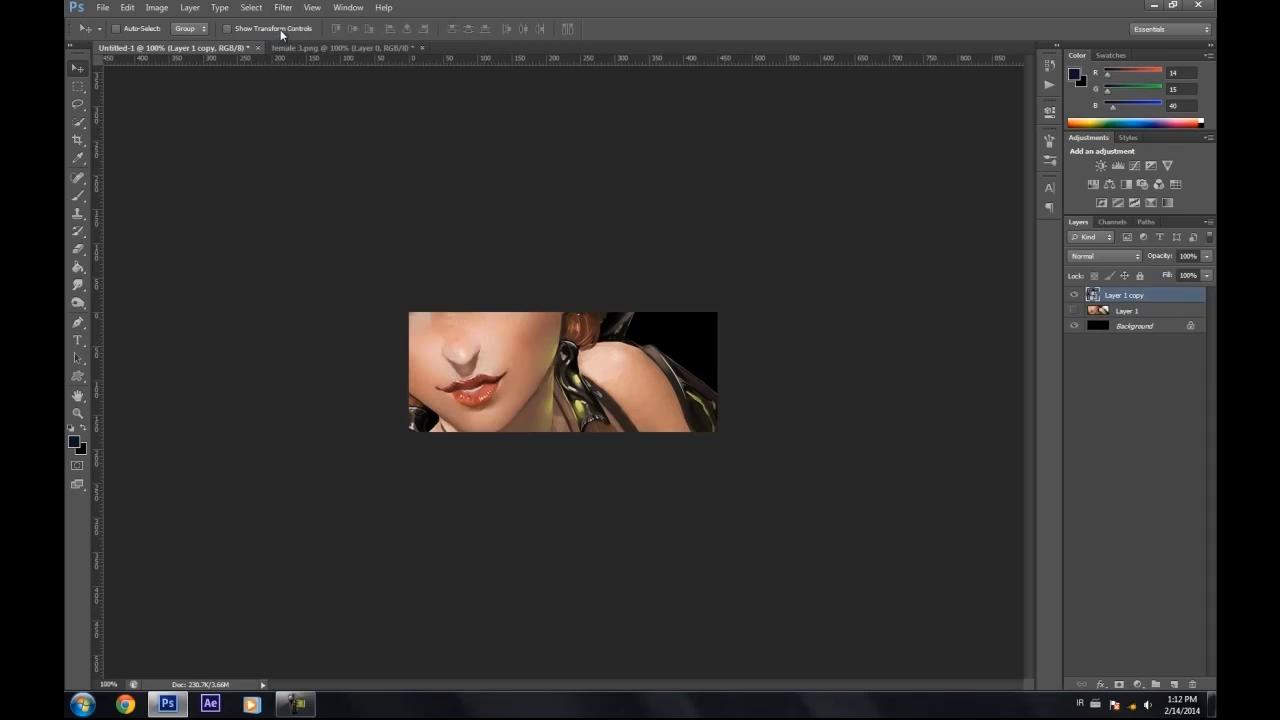
- Scale Layer 1 copy down to about 31.5% and commit the transform
drag(225, 137, 451, 311)
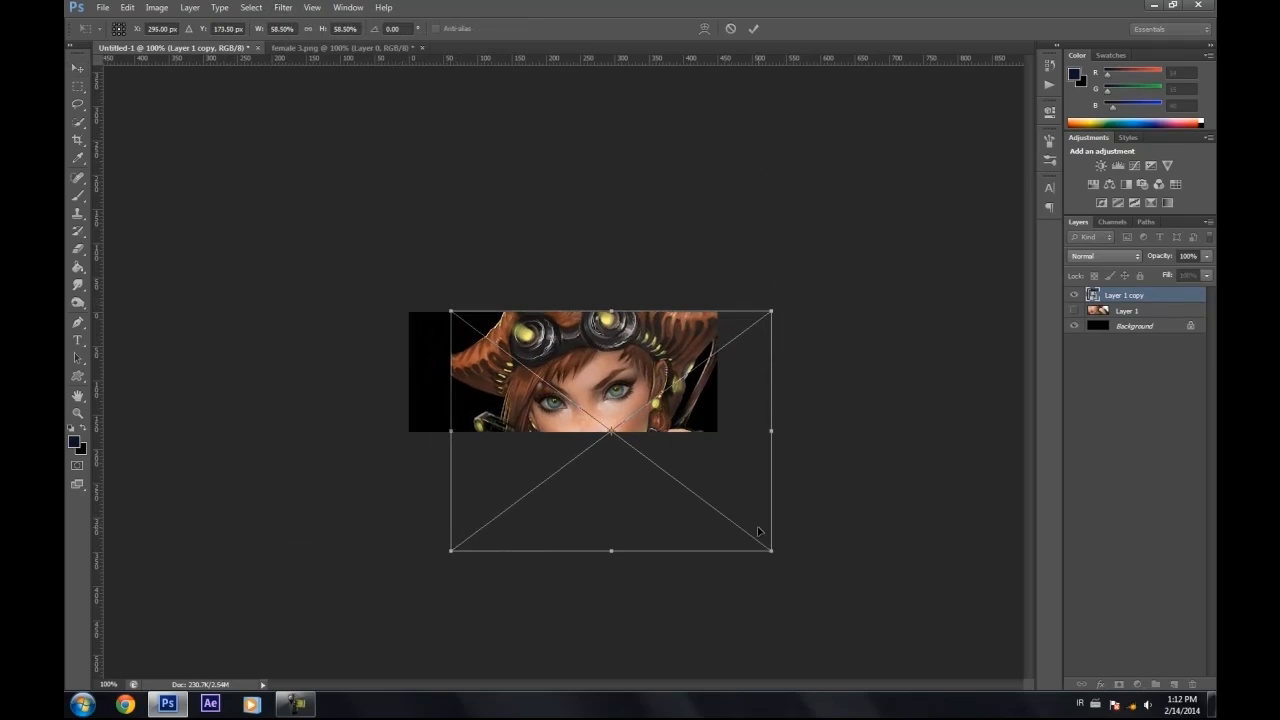
drag(771, 551, 597, 485)
key(v)
click(604, 259)
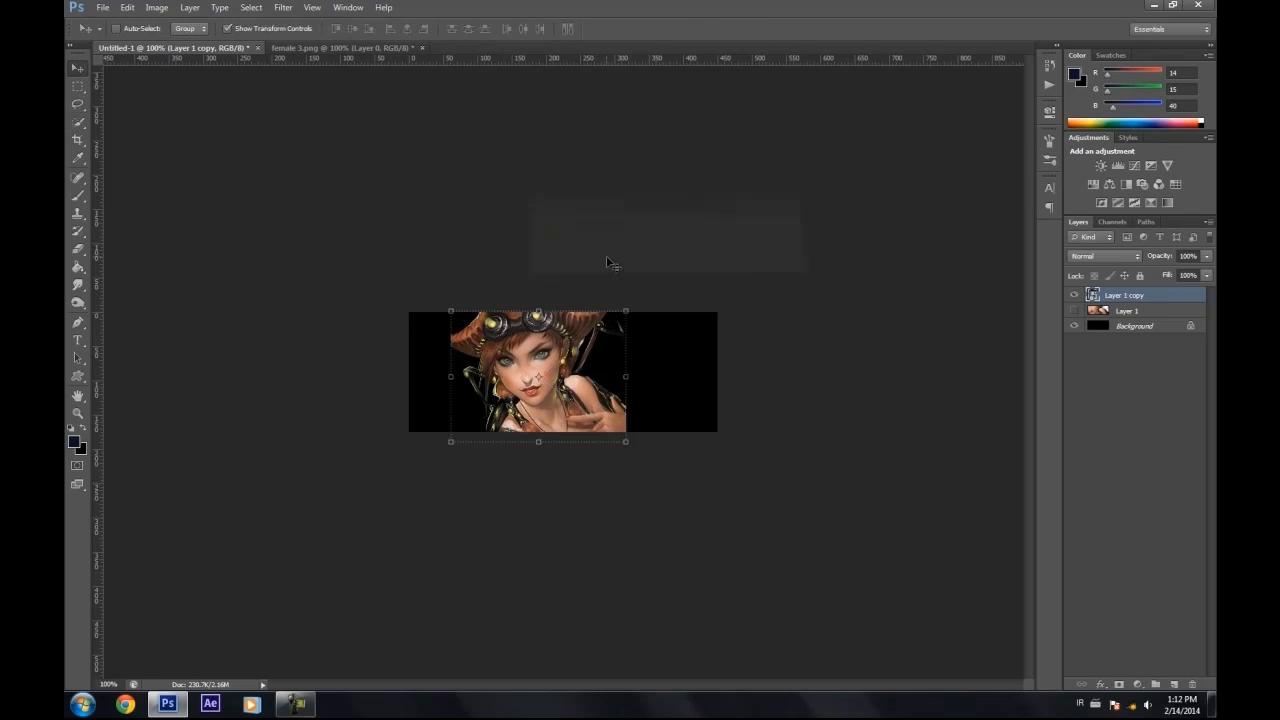
click(240, 29)
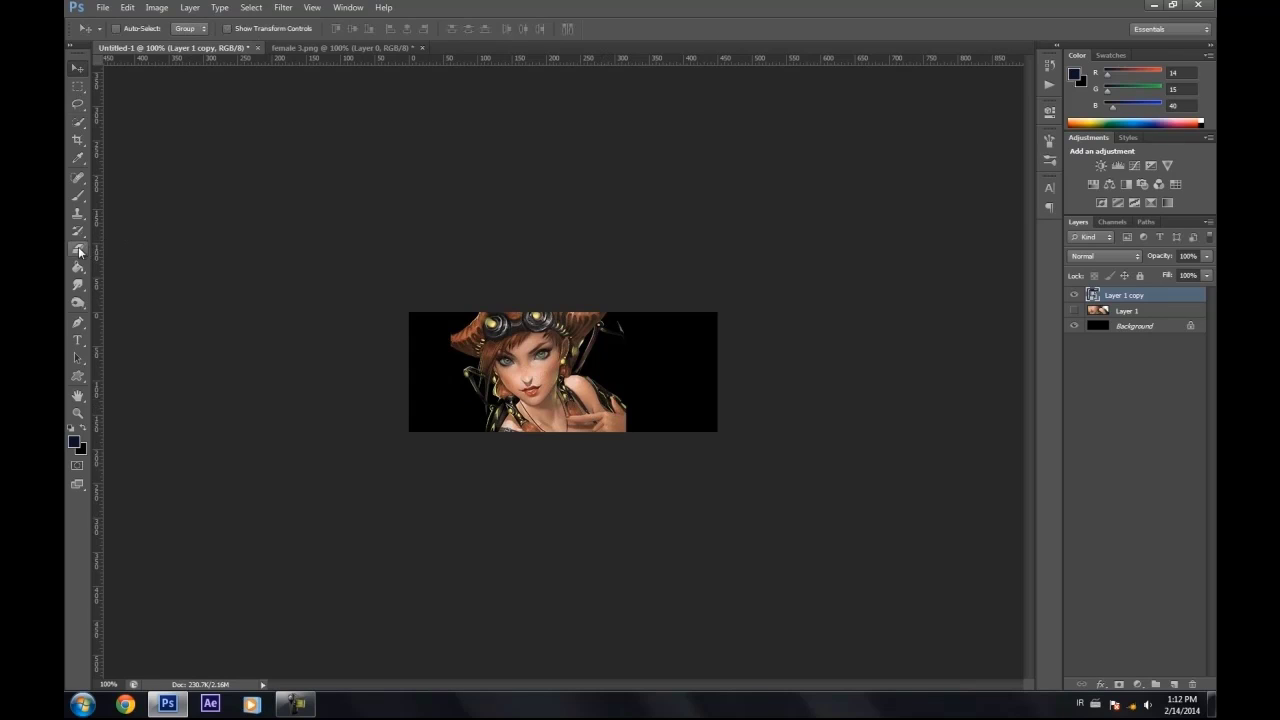
- Show Layer 1, duplicate it, and move Layer 1 copy 2 down and right
click(79, 249)
click(79, 67)
click(1074, 310)
click(1104, 312)
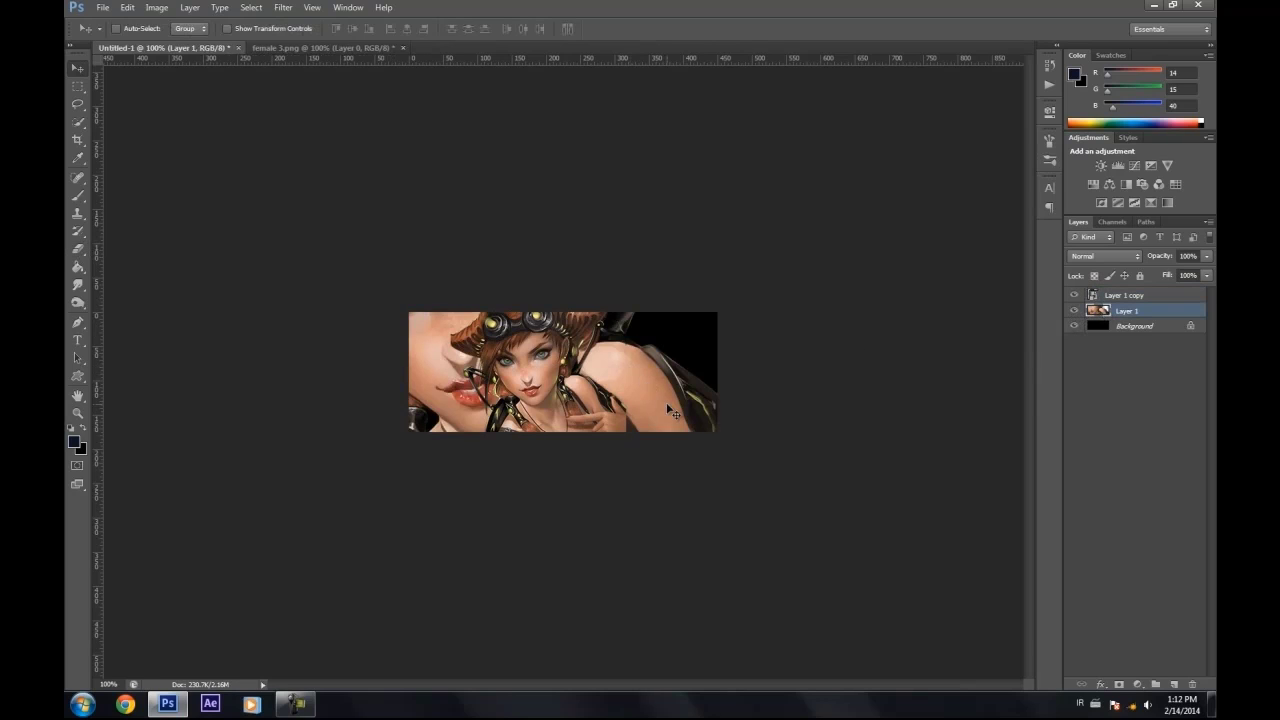
key(ctrl+j)
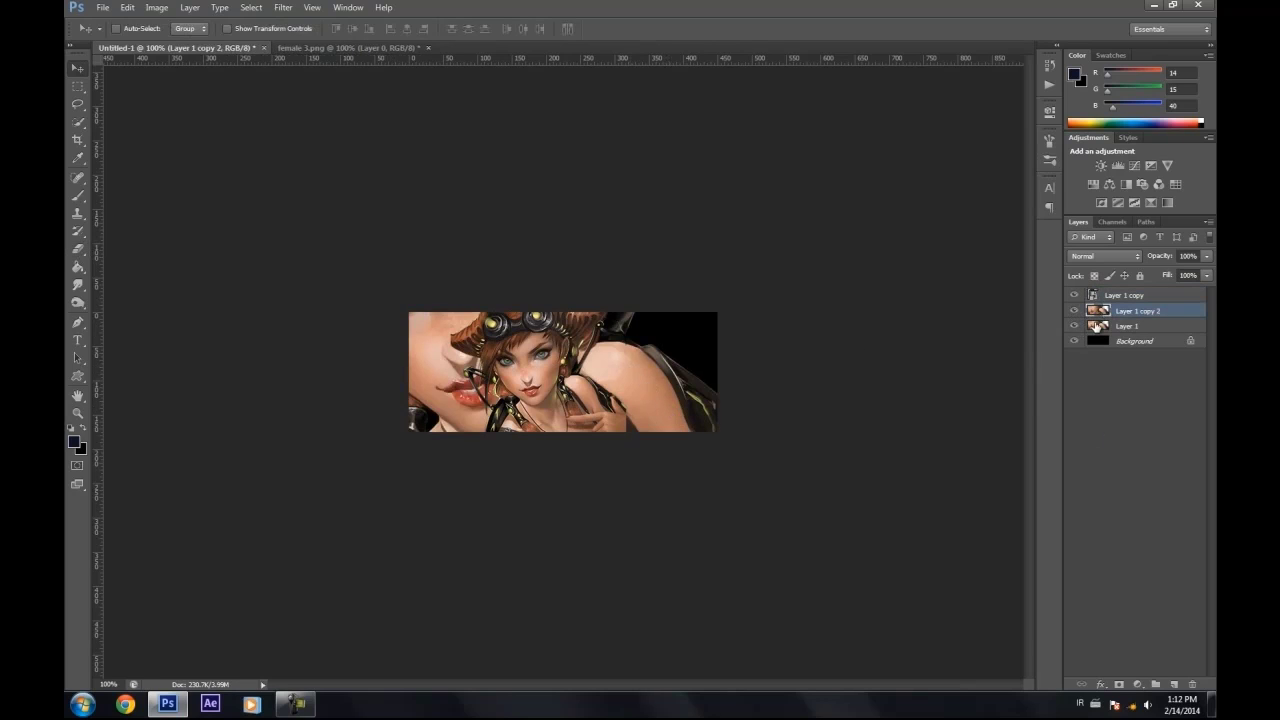
drag(686, 362, 781, 477)
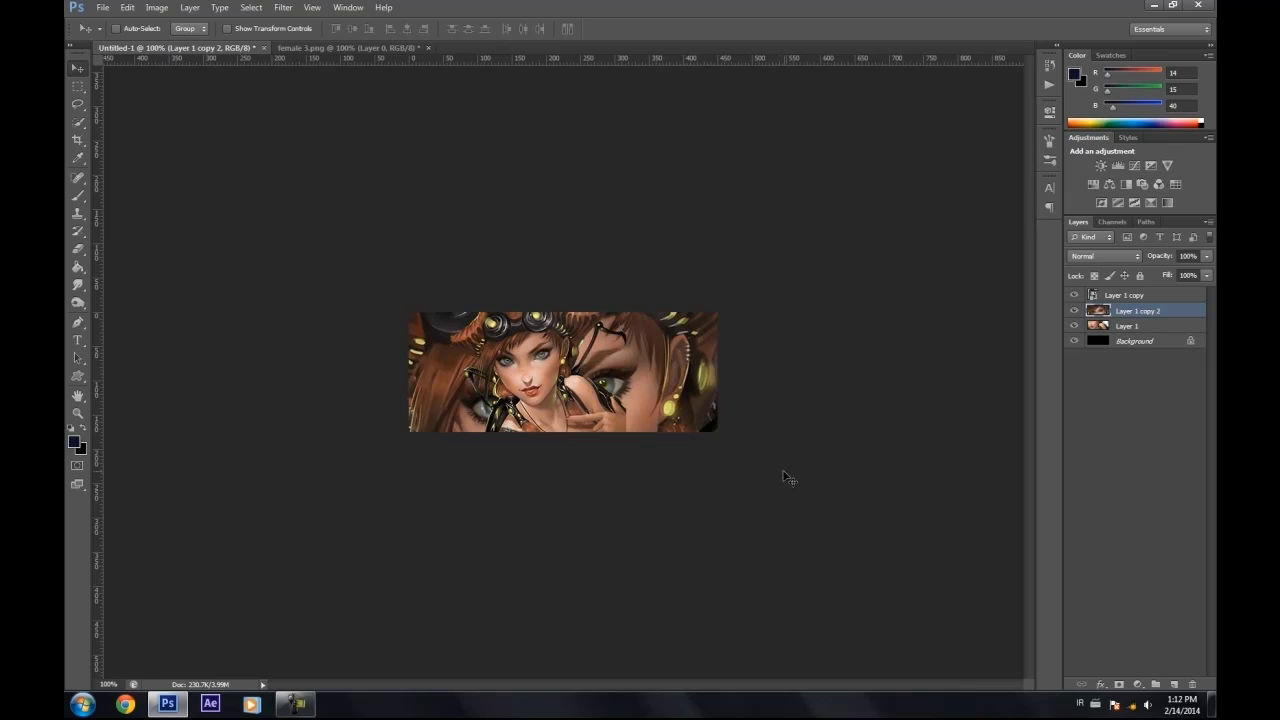
- Duplicate again and reposition Layer 1 copy 3 on the banner
key(ctrl+j)
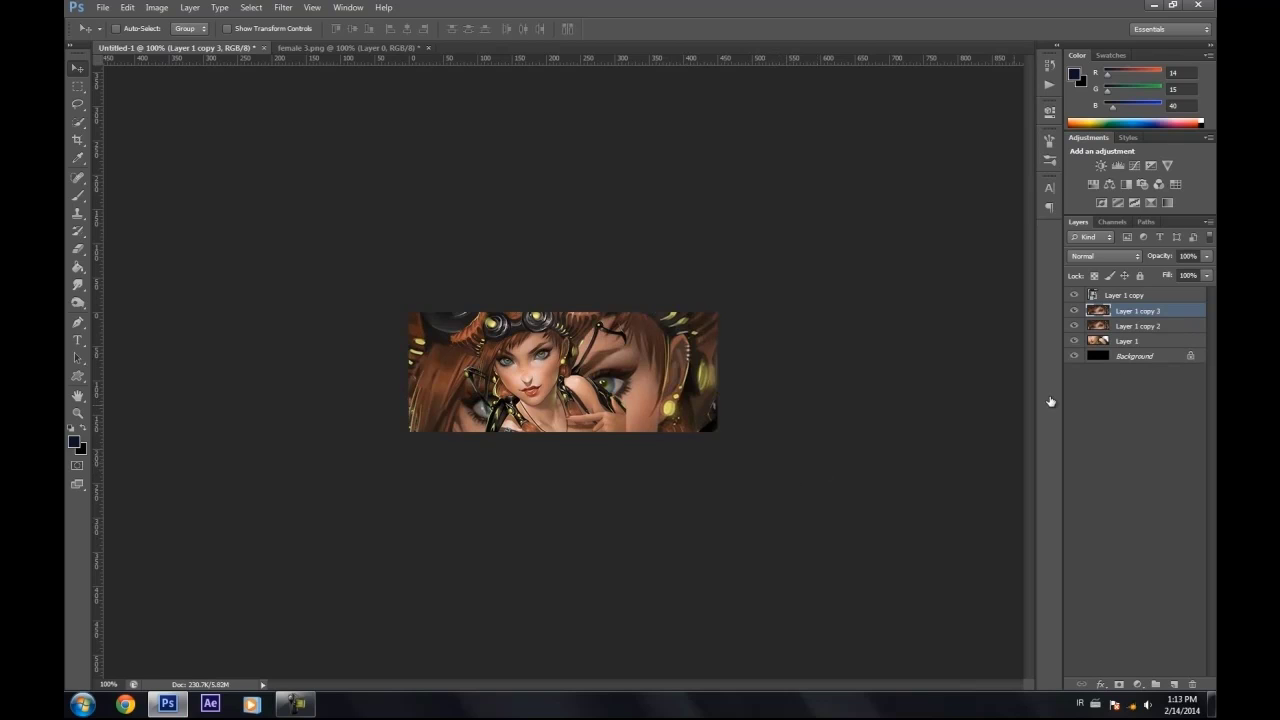
drag(742, 349, 695, 398)
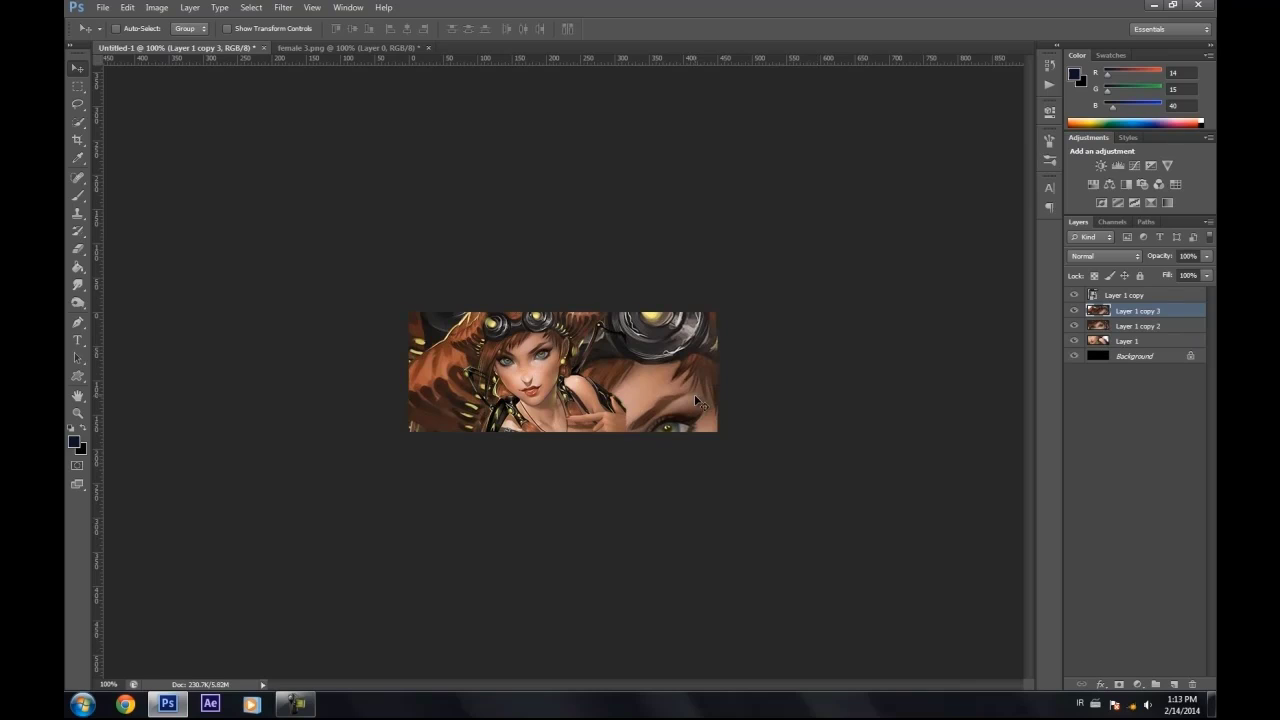
click(77, 249)
- Erase the upper-left and right side of Layer 1 copy 3 to reveal the eyes
mouse_move(434, 346)
mouse_down()
mouse_move(410, 393)
mouse_move(427, 418)
mouse_move(457, 337)
mouse_up()
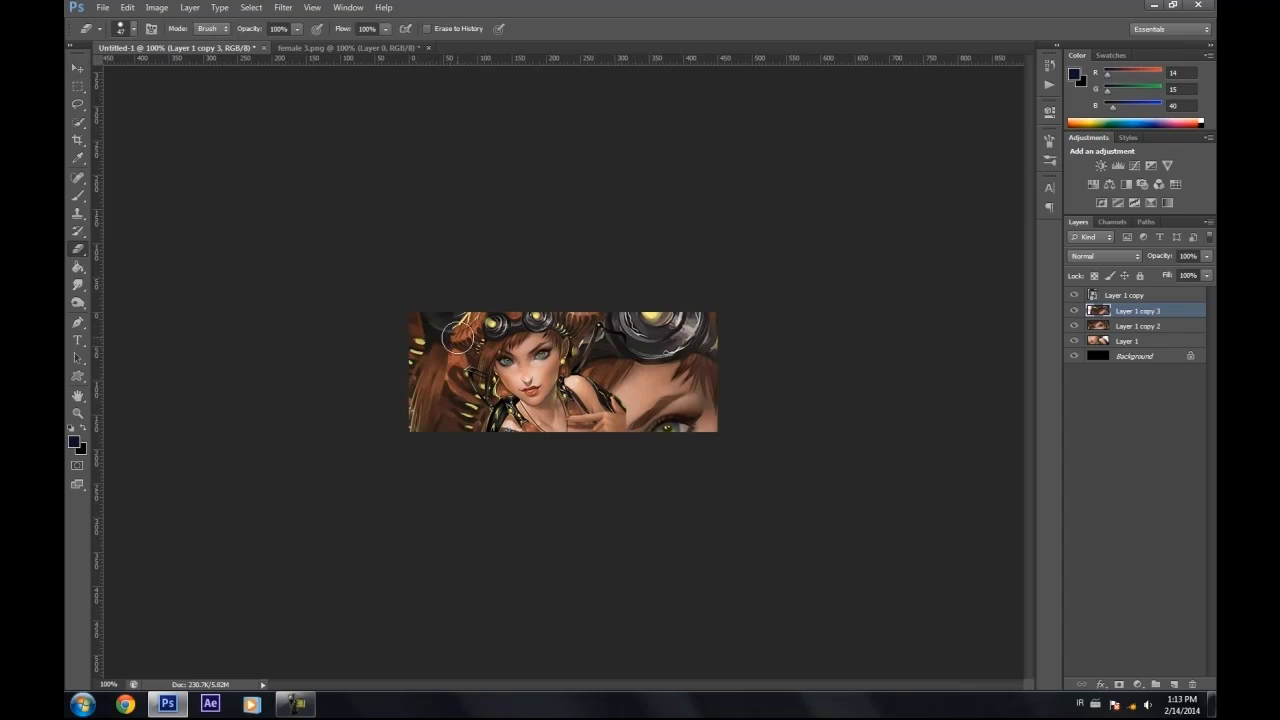
right_click(616, 386)
key(Return)
mouse_move(602, 360)
mouse_down()
mouse_move(625, 390)
mouse_move(697, 371)
mouse_move(724, 399)
mouse_move(652, 422)
mouse_move(662, 432)
mouse_move(714, 378)
mouse_move(692, 351)
mouse_move(663, 338)
mouse_move(664, 357)
mouse_move(615, 336)
mouse_up()
- Erase copy 3's right edge and top, hide Layer 1 copy, and add Layer 2
mouse_move(701, 417)
mouse_down()
mouse_move(714, 329)
mouse_move(512, 340)
mouse_move(457, 320)
mouse_up()
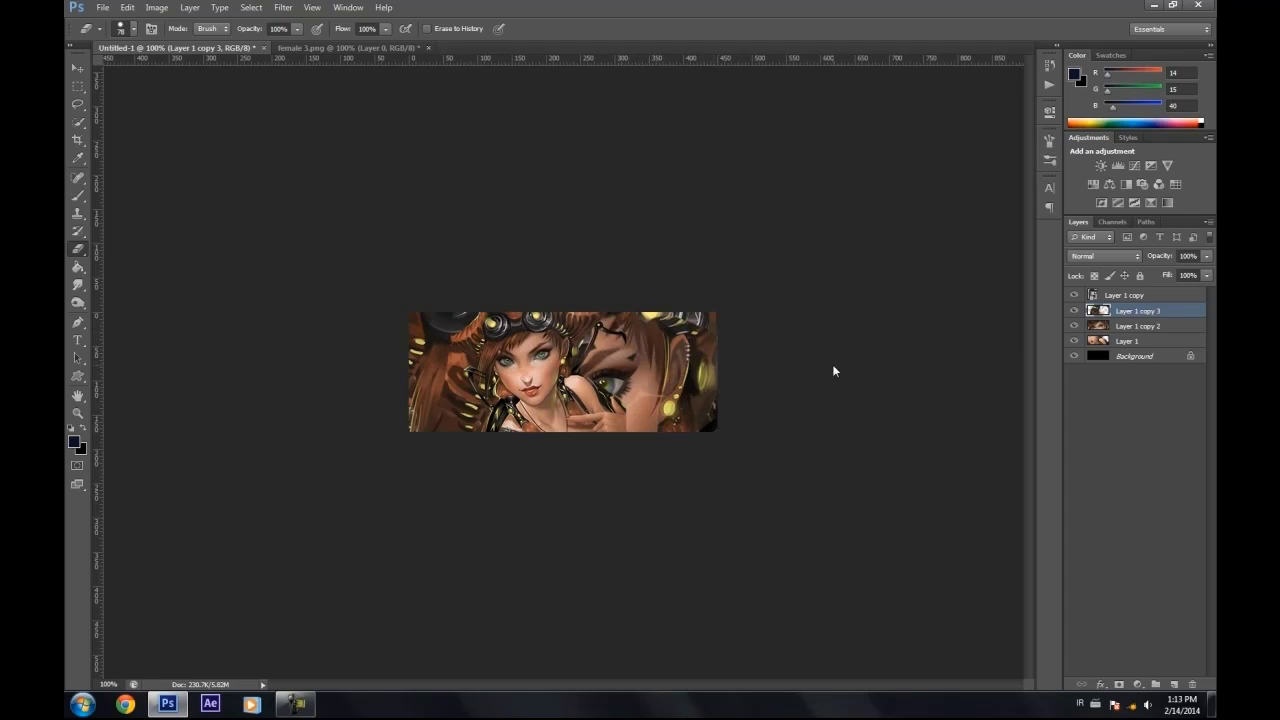
click(1075, 295)
click(1174, 684)
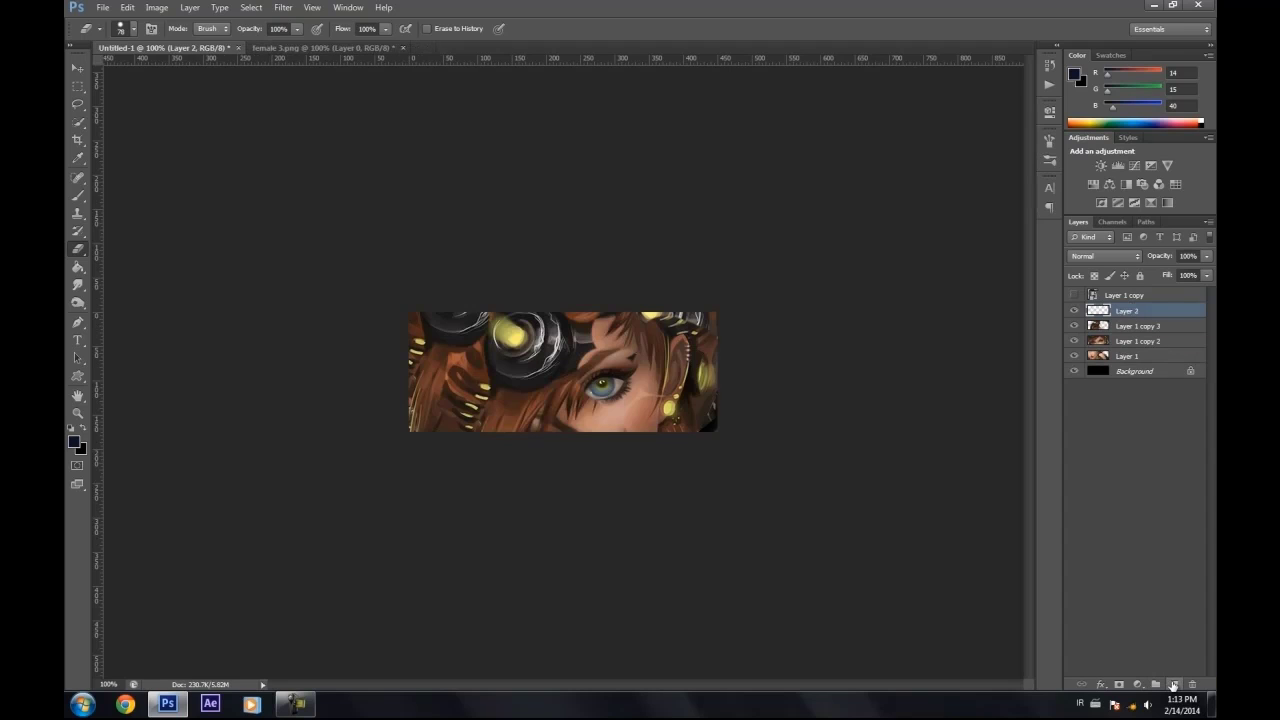
- Apply Image onto Layer 2 with Multiply blending at 100%
click(157, 7)
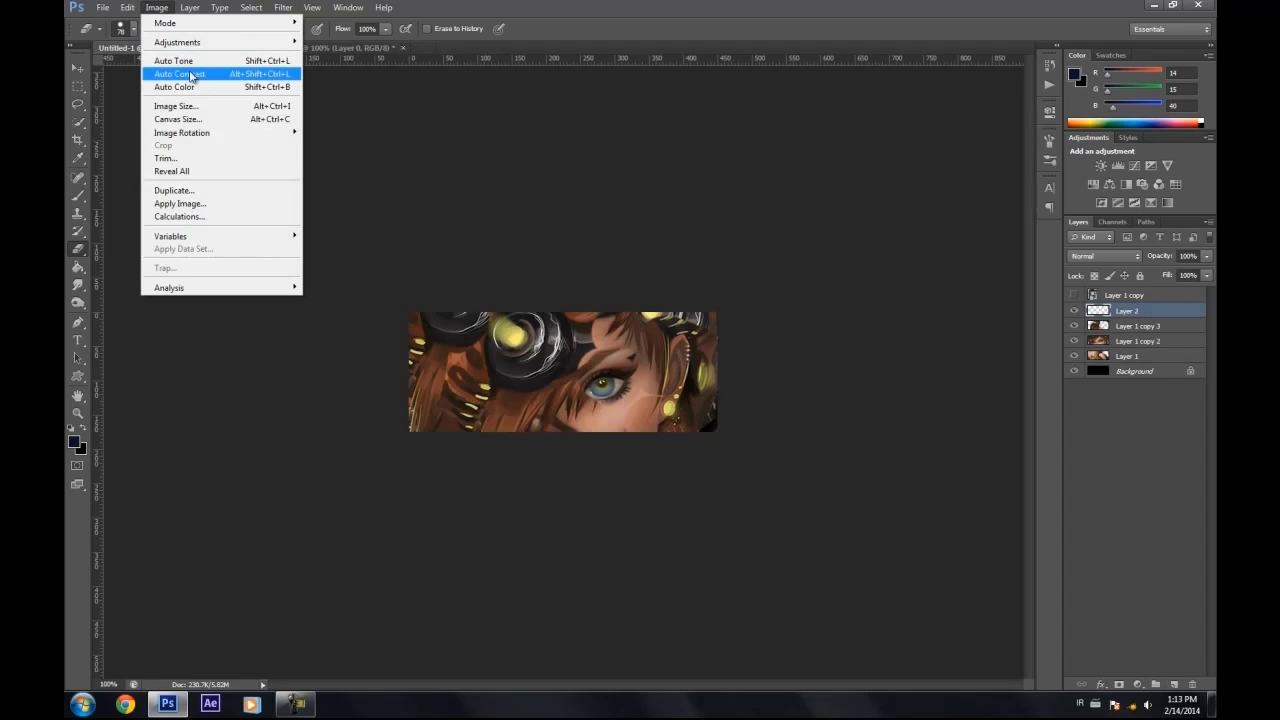
click(185, 203)
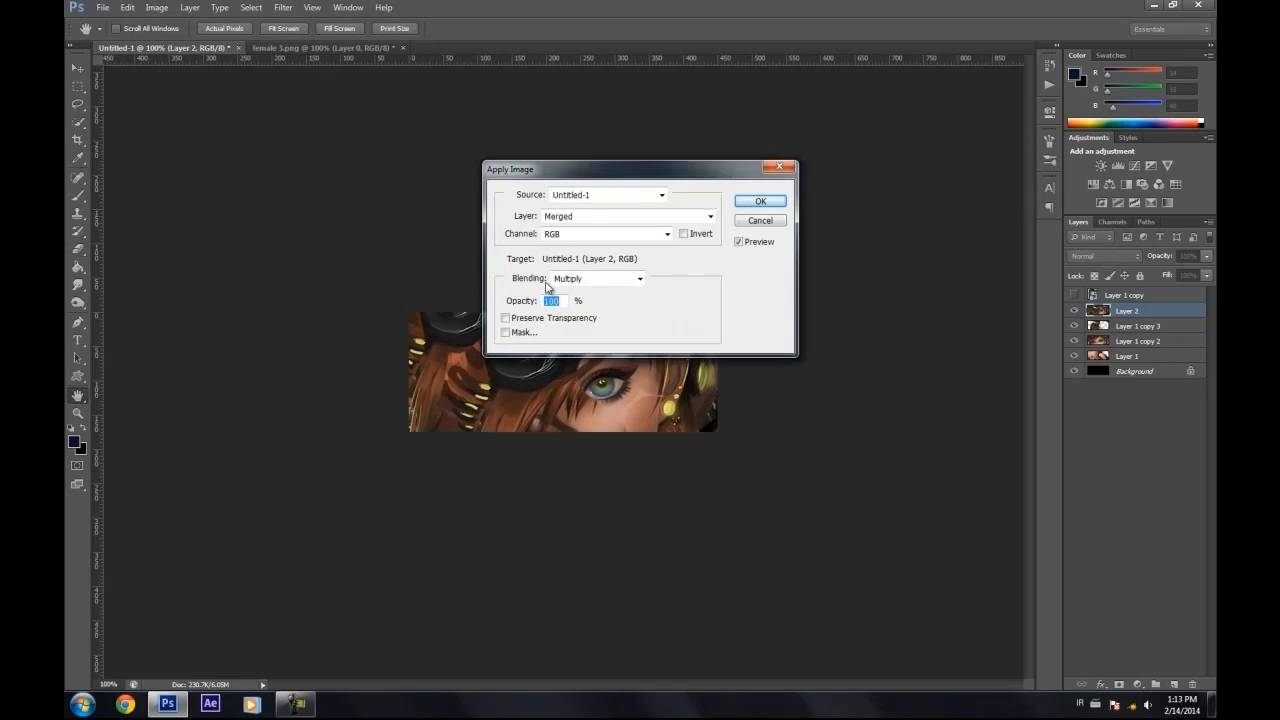
click(777, 202)
key(e)
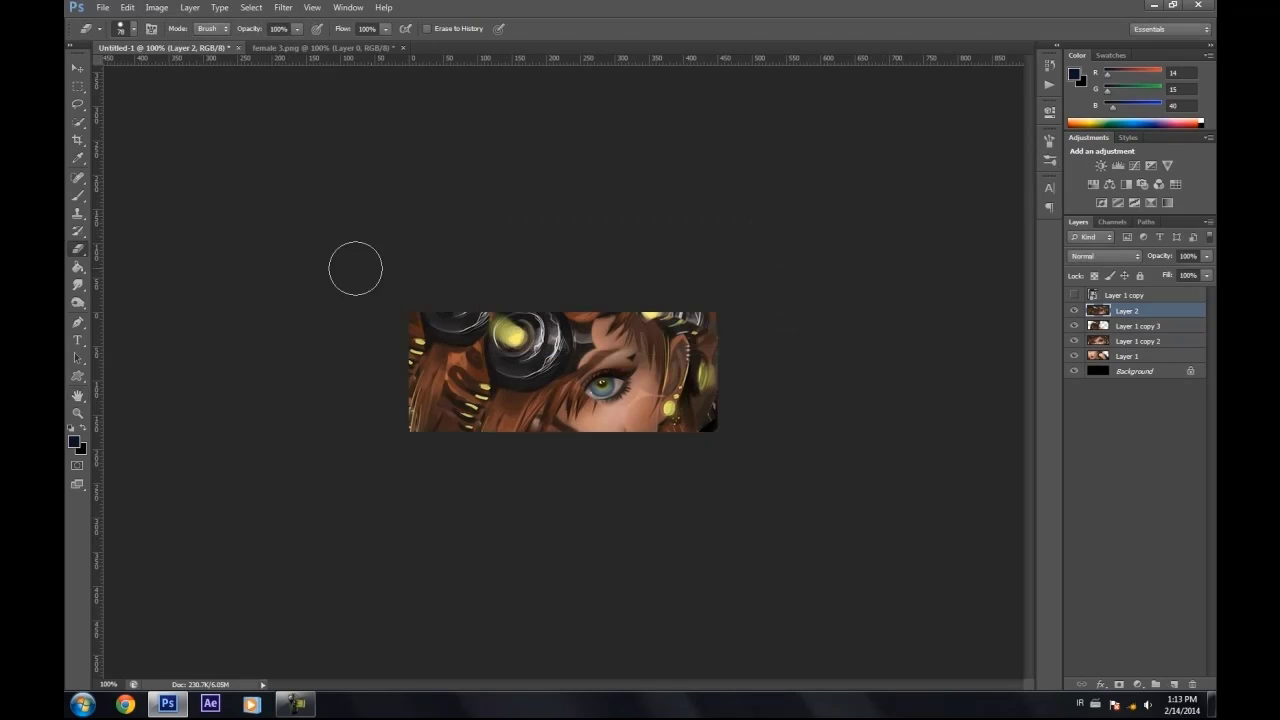
click(78, 285)
- Shrink the smudge brush to 15 px and show Layer 1 copy with the full face
right_click(533, 369)
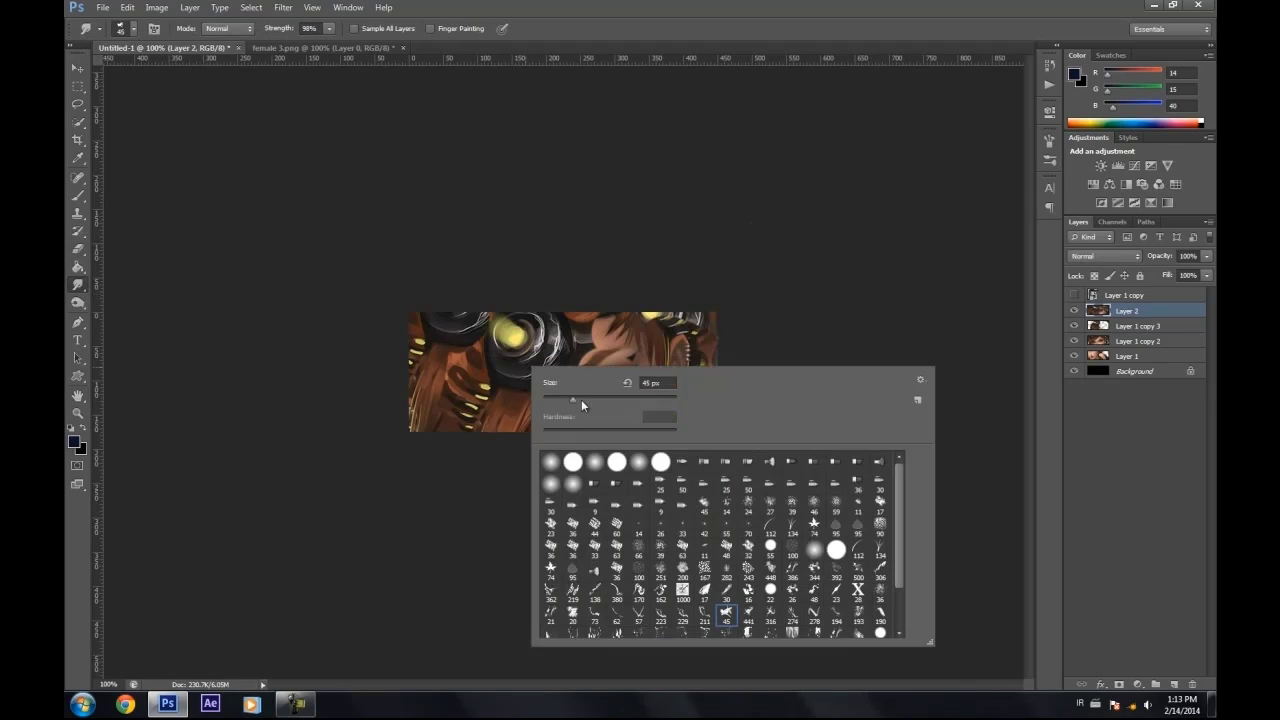
drag(561, 401, 558, 400)
drag(553, 397, 555, 398)
click(911, 259)
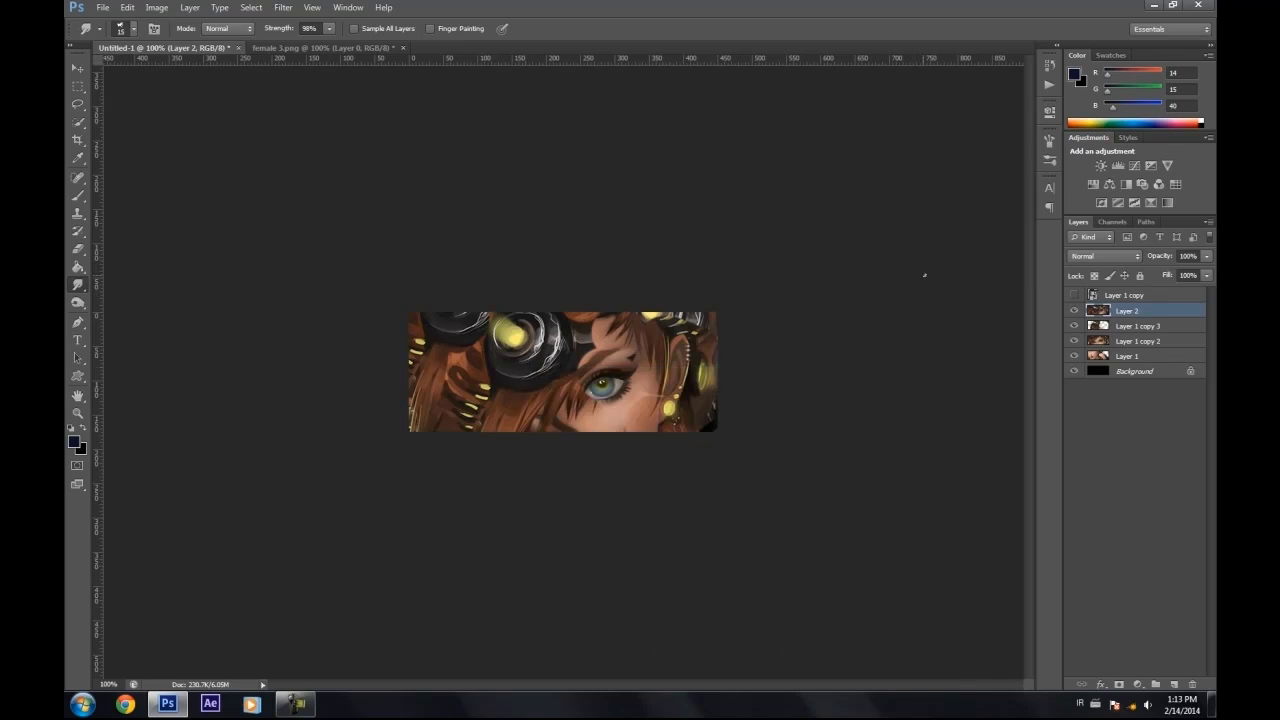
click(1075, 296)
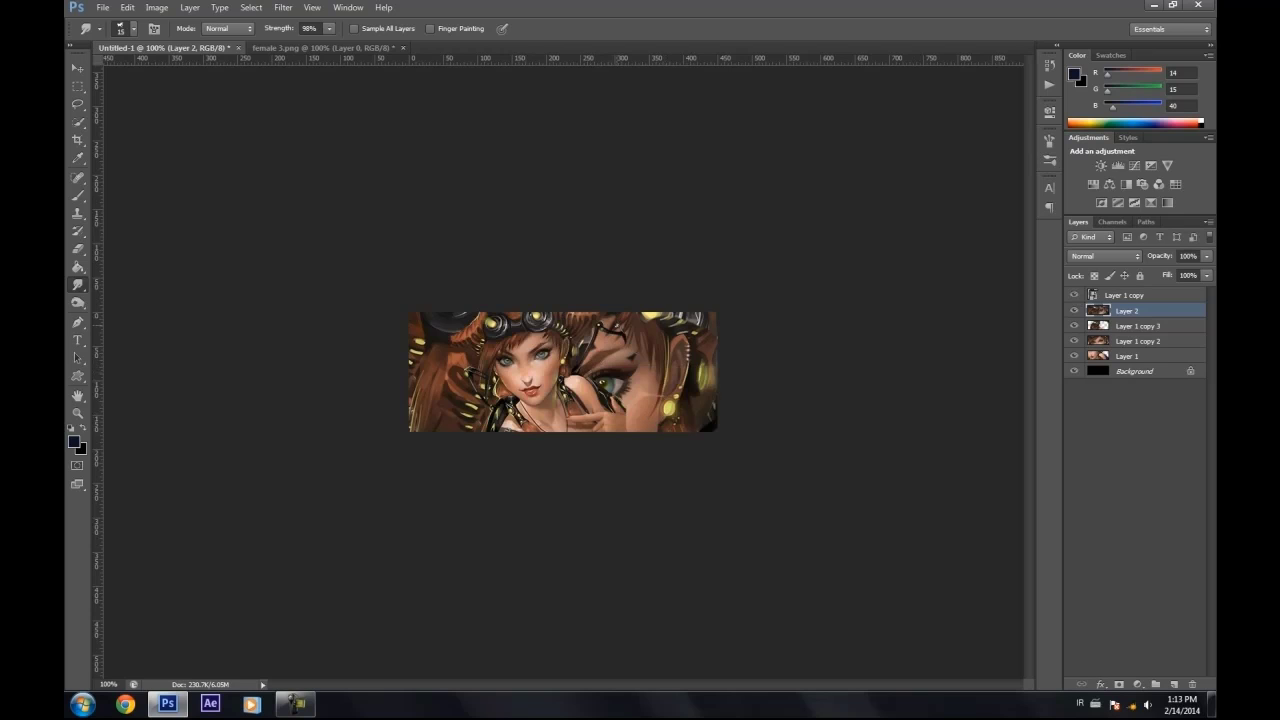
- Set the smudge brush to a hard 13 px round at 98% strength
alt+scroll(597, 368, up, 5)
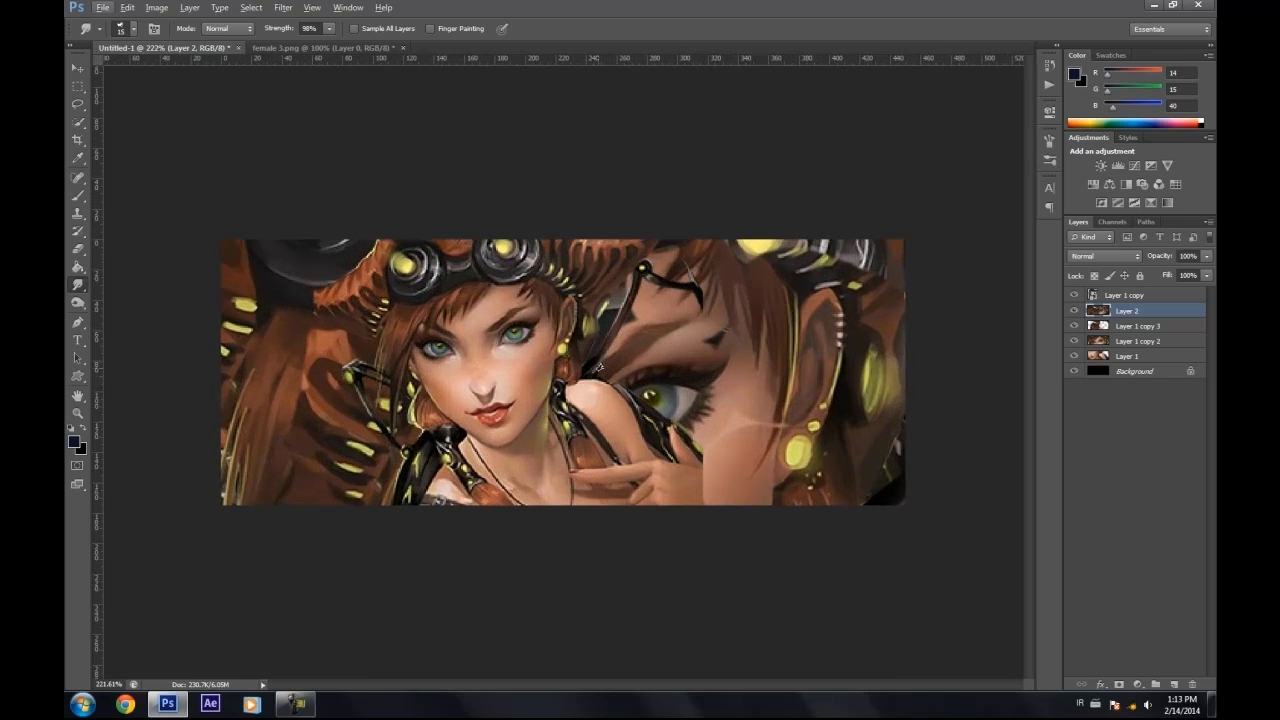
alt+scroll(598, 367, up, 1)
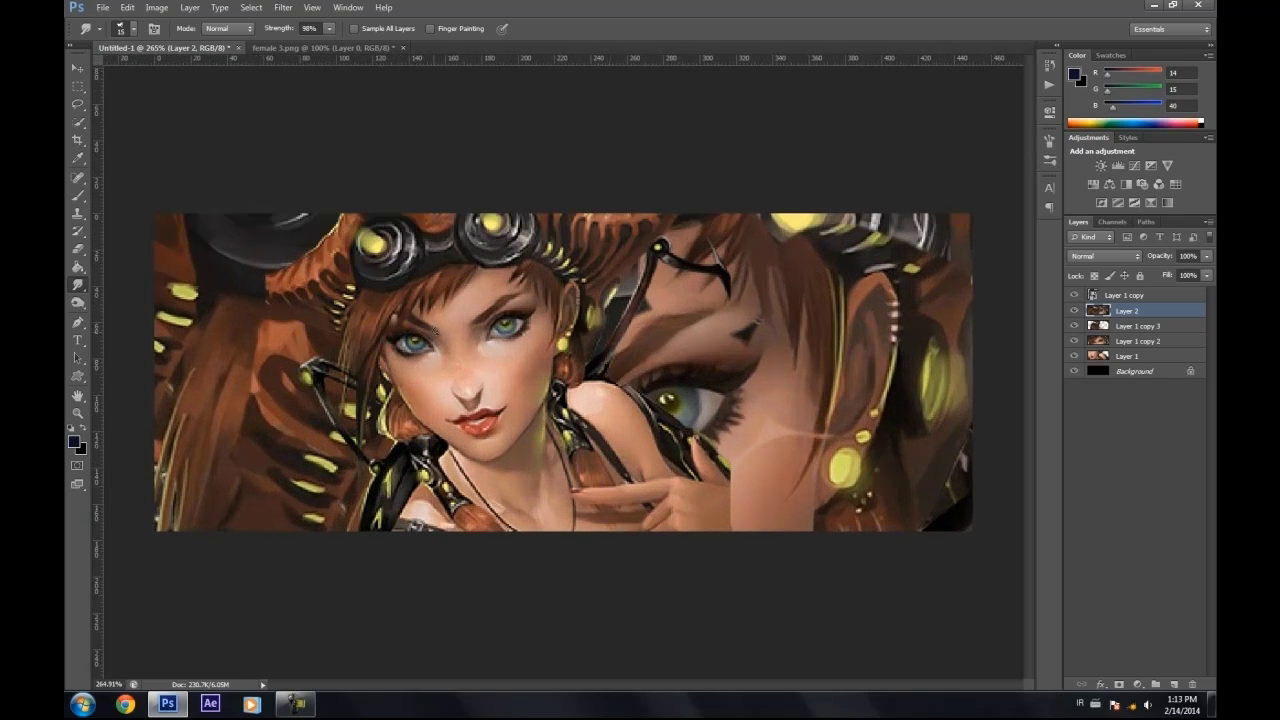
right_click(668, 392)
click(708, 485)
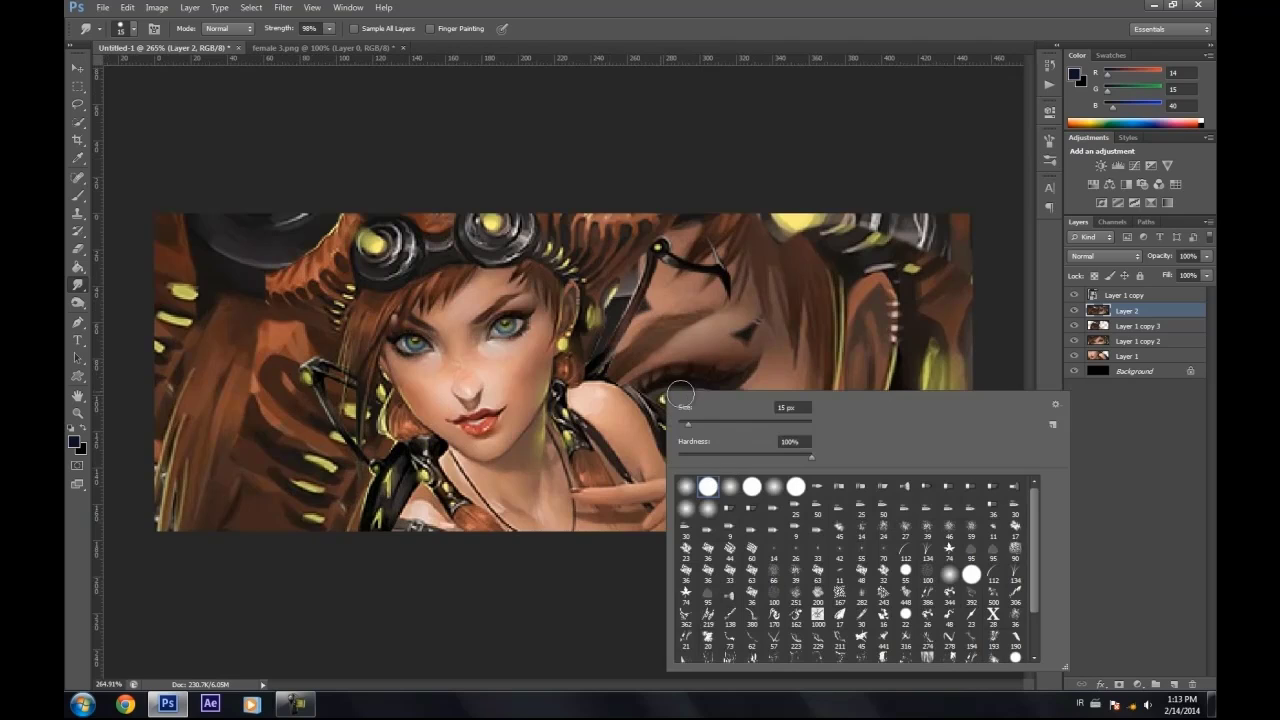
click(534, 128)
click(327, 29)
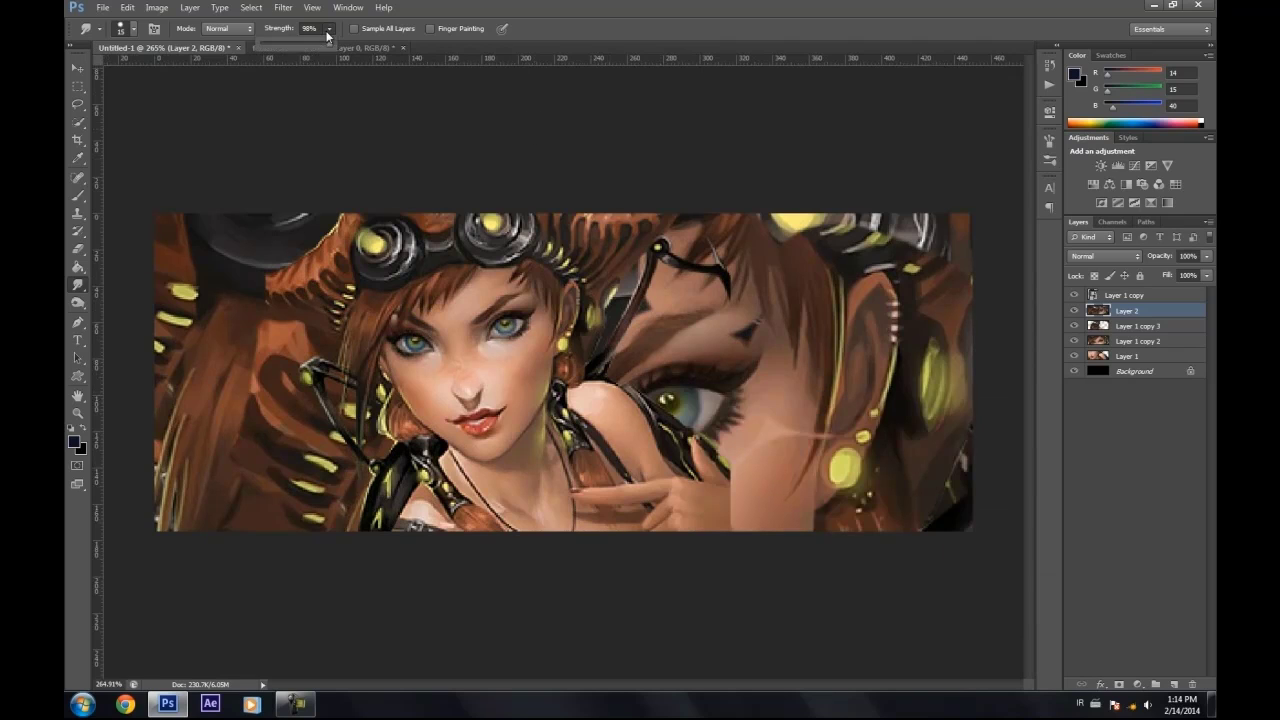
click(359, 93)
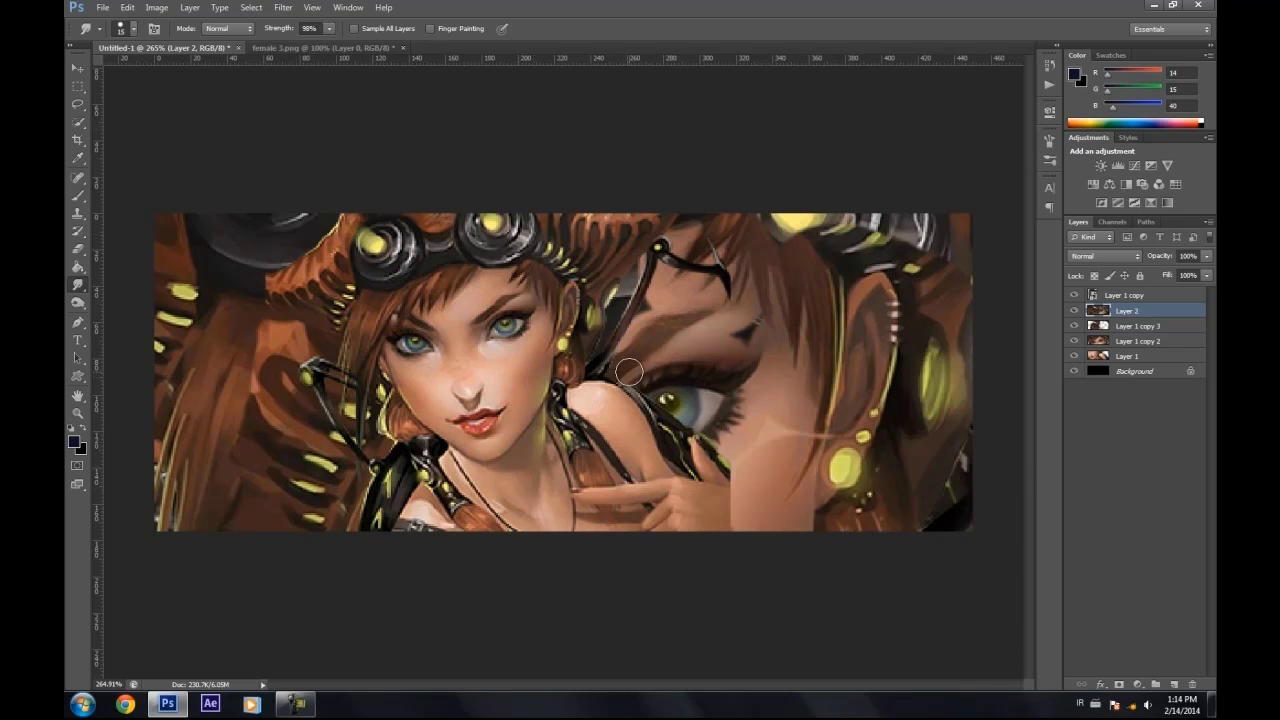
right_click(634, 374)
click(655, 401)
key(Return)
- Smear dark branching strokes and a long grey streak toward the right edge
mouse_move(633, 387)
mouse_down()
mouse_move(765, 371)
mouse_move(835, 316)
mouse_move(727, 459)
mouse_move(712, 461)
mouse_move(797, 378)
mouse_move(834, 315)
mouse_move(908, 243)
mouse_move(963, 205)
mouse_up()
mouse_move(708, 366)
mouse_down()
mouse_move(722, 318)
mouse_move(804, 252)
mouse_move(818, 200)
mouse_up()
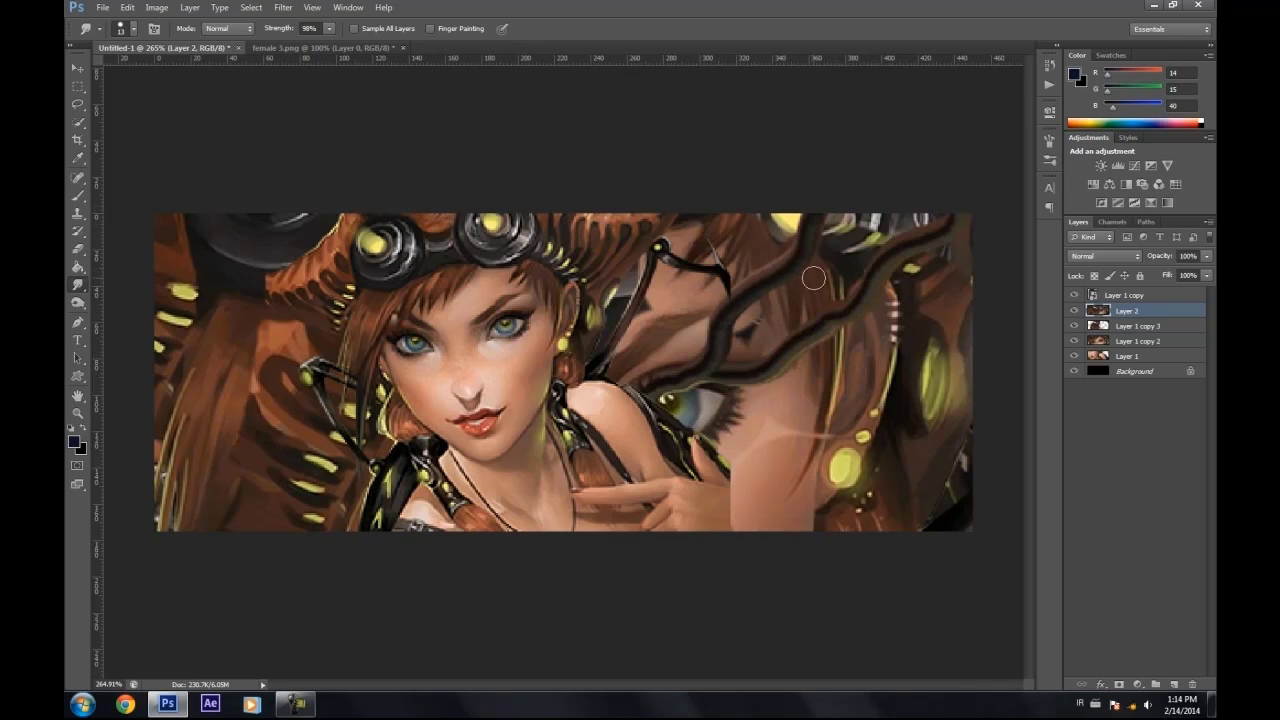
mouse_move(716, 356)
mouse_down()
mouse_move(714, 323)
mouse_move(791, 263)
mouse_move(823, 202)
mouse_up()
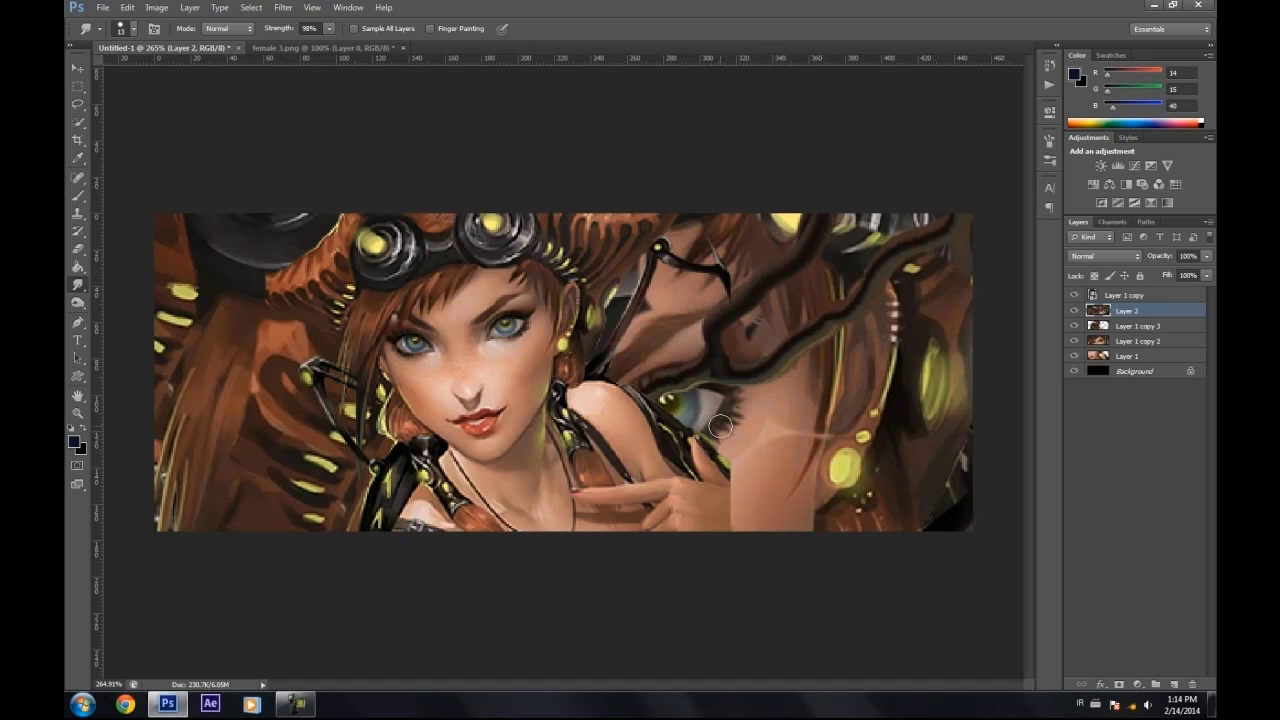
mouse_move(722, 453)
mouse_down()
mouse_move(784, 440)
mouse_move(795, 418)
mouse_up()
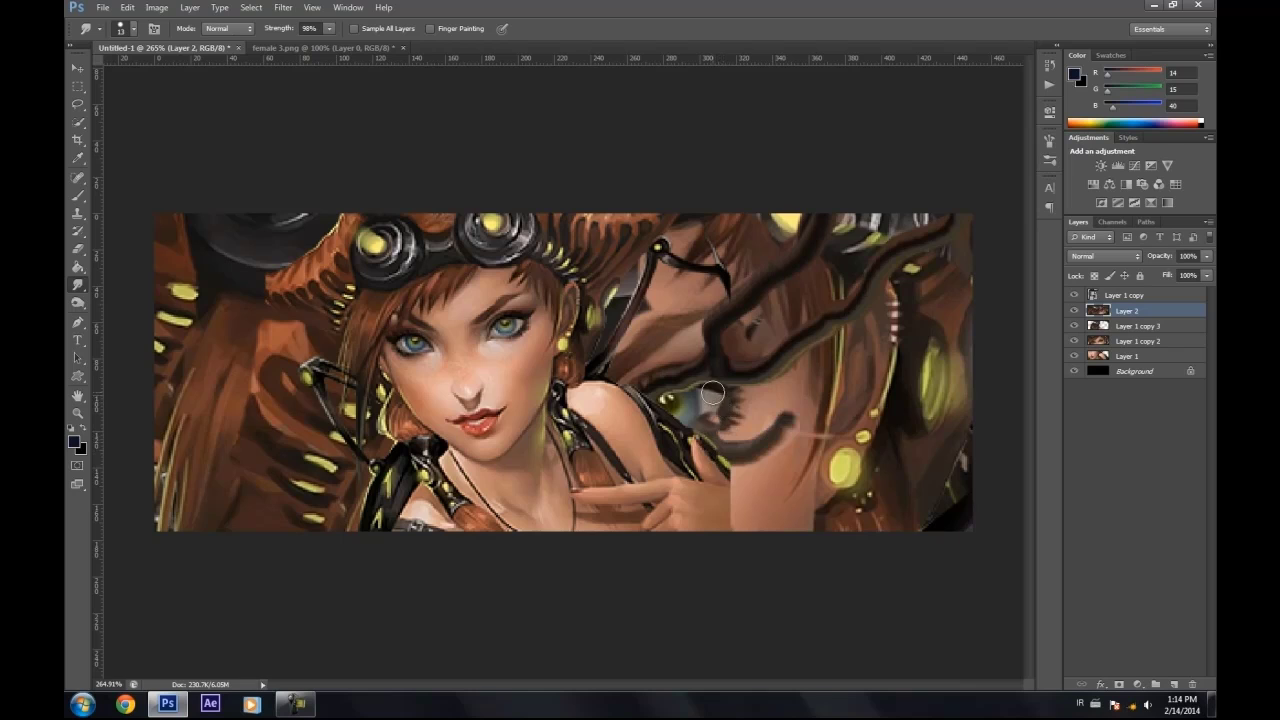
mouse_move(756, 404)
mouse_down()
mouse_move(795, 430)
mouse_move(842, 412)
mouse_move(872, 362)
mouse_move(993, 306)
mouse_up()
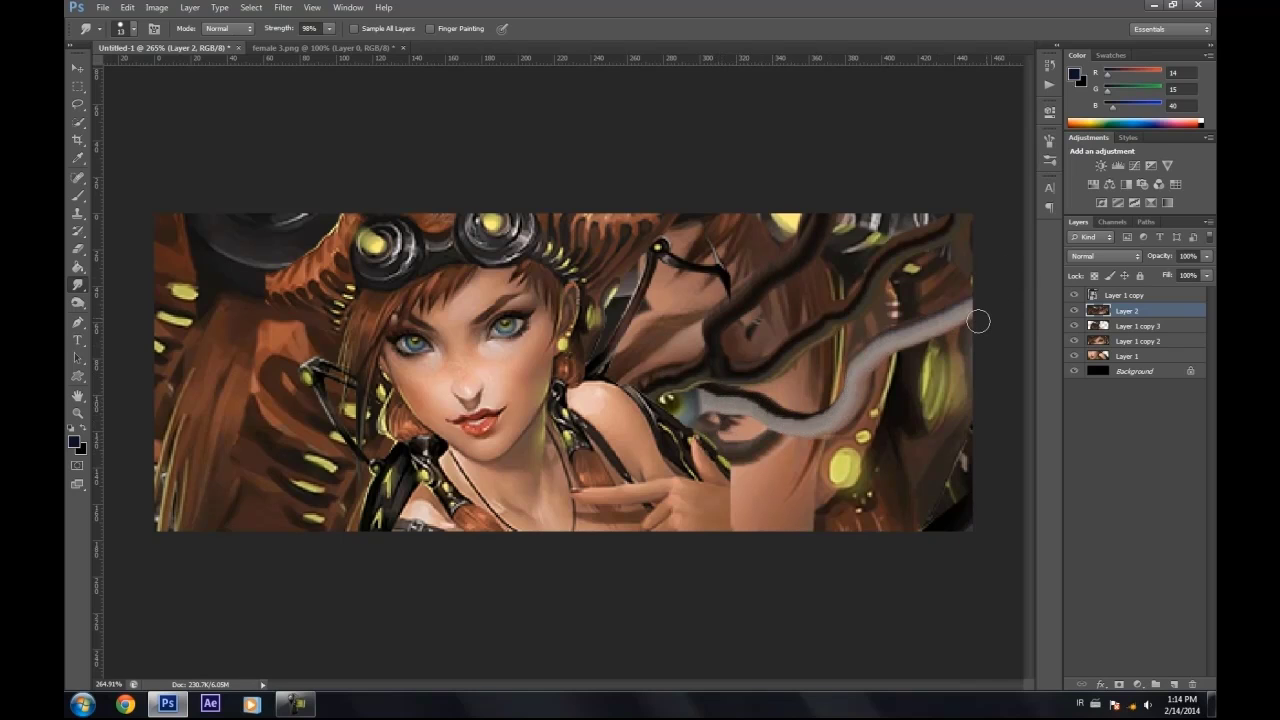
drag(929, 335, 891, 350)
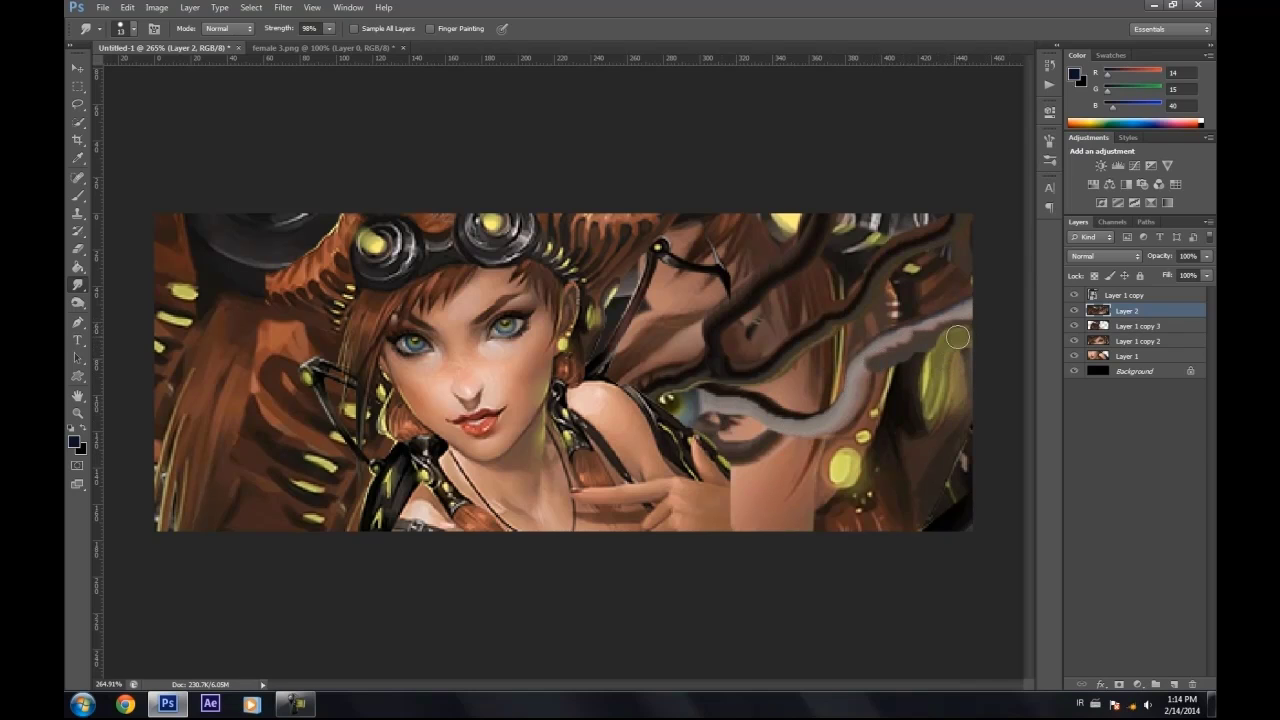
drag(957, 338, 911, 347)
mouse_move(873, 392)
mouse_down()
mouse_move(848, 436)
mouse_move(794, 440)
mouse_move(700, 493)
mouse_up()
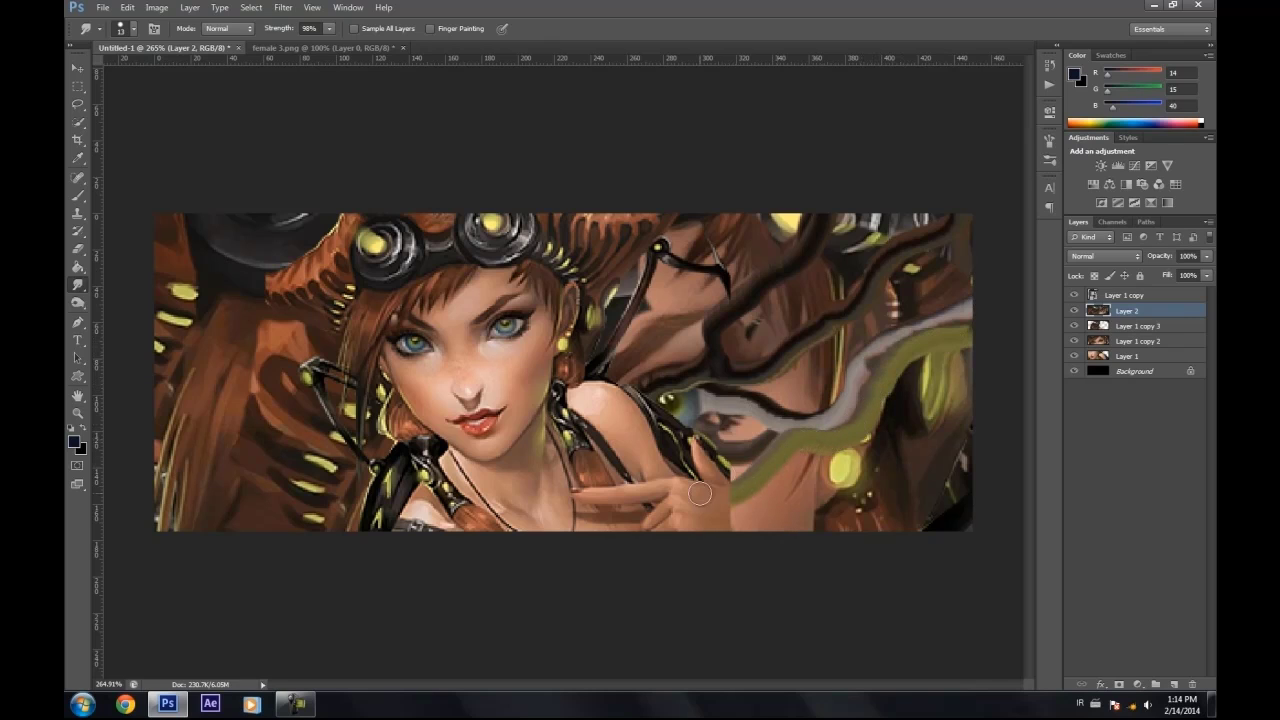
- Curl the grey streak over the hand, smear the hair, and spread the yellow glow
drag(753, 454, 717, 477)
mouse_move(764, 431)
mouse_down()
mouse_move(696, 425)
mouse_move(710, 462)
mouse_up()
drag(768, 432, 723, 465)
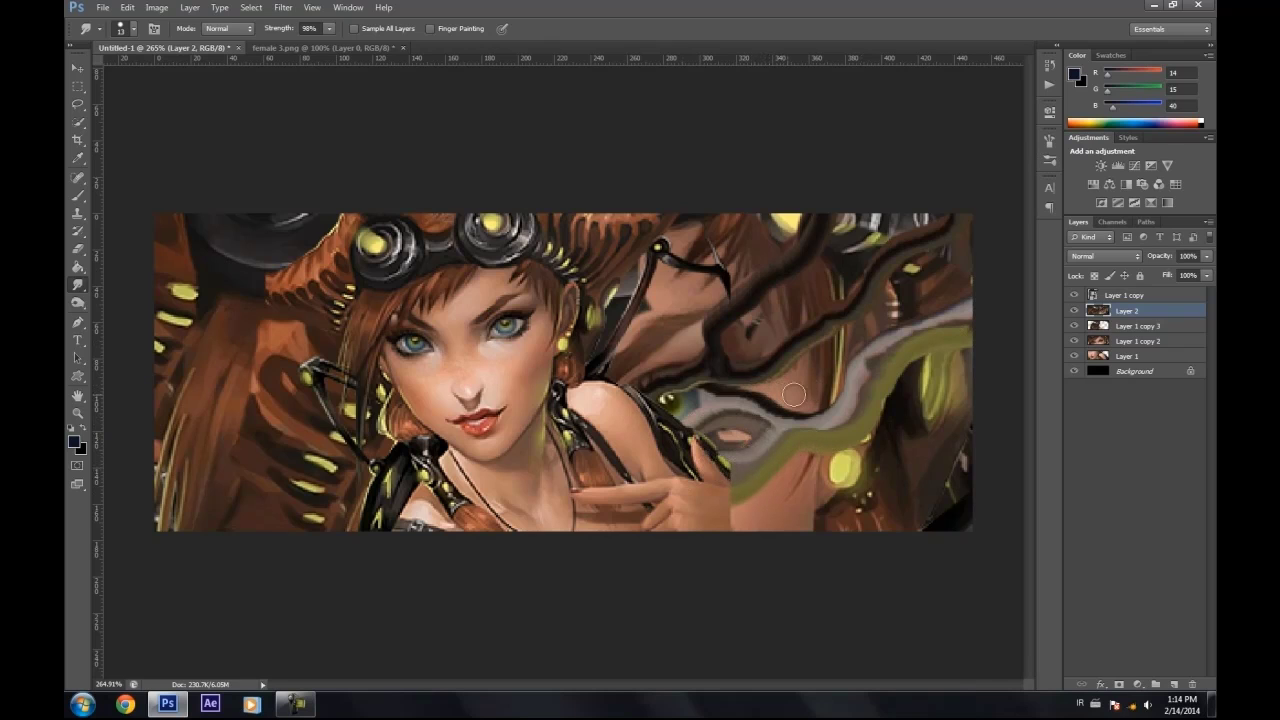
mouse_move(623, 339)
mouse_down()
mouse_move(723, 241)
mouse_move(775, 206)
mouse_move(785, 213)
mouse_move(603, 370)
mouse_move(672, 285)
mouse_move(695, 306)
mouse_move(625, 359)
mouse_up()
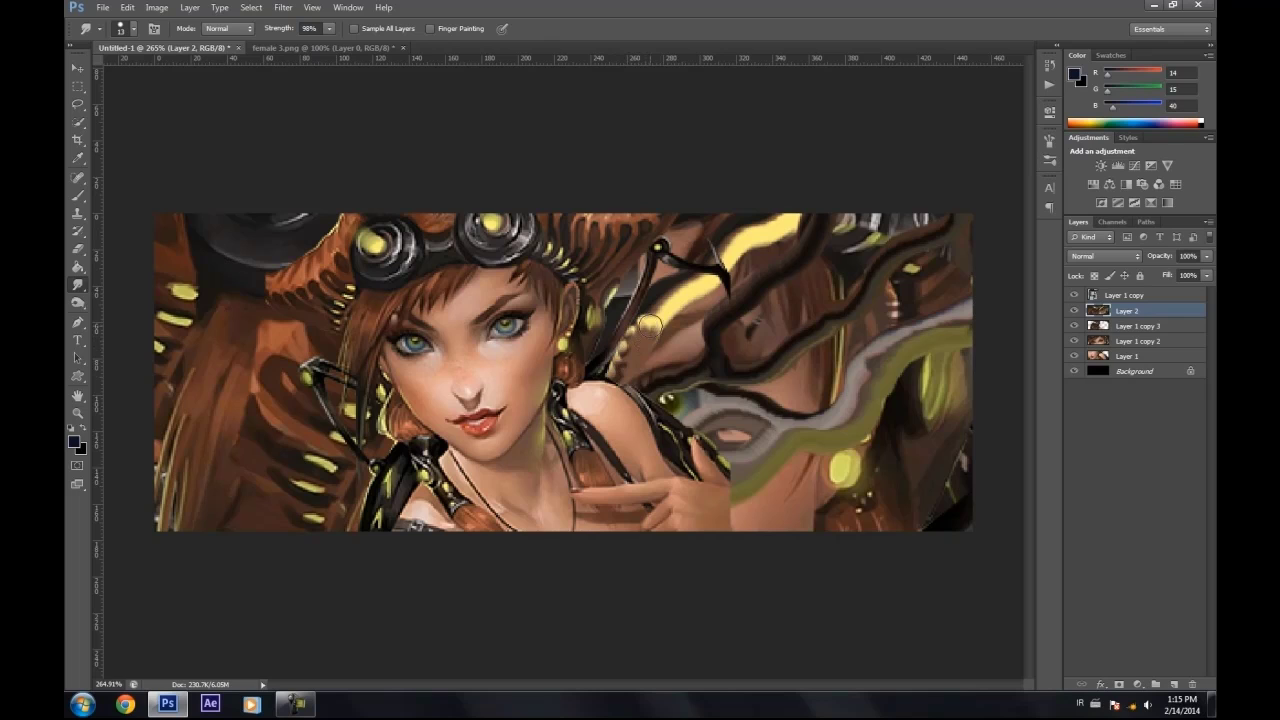
drag(671, 317, 676, 303)
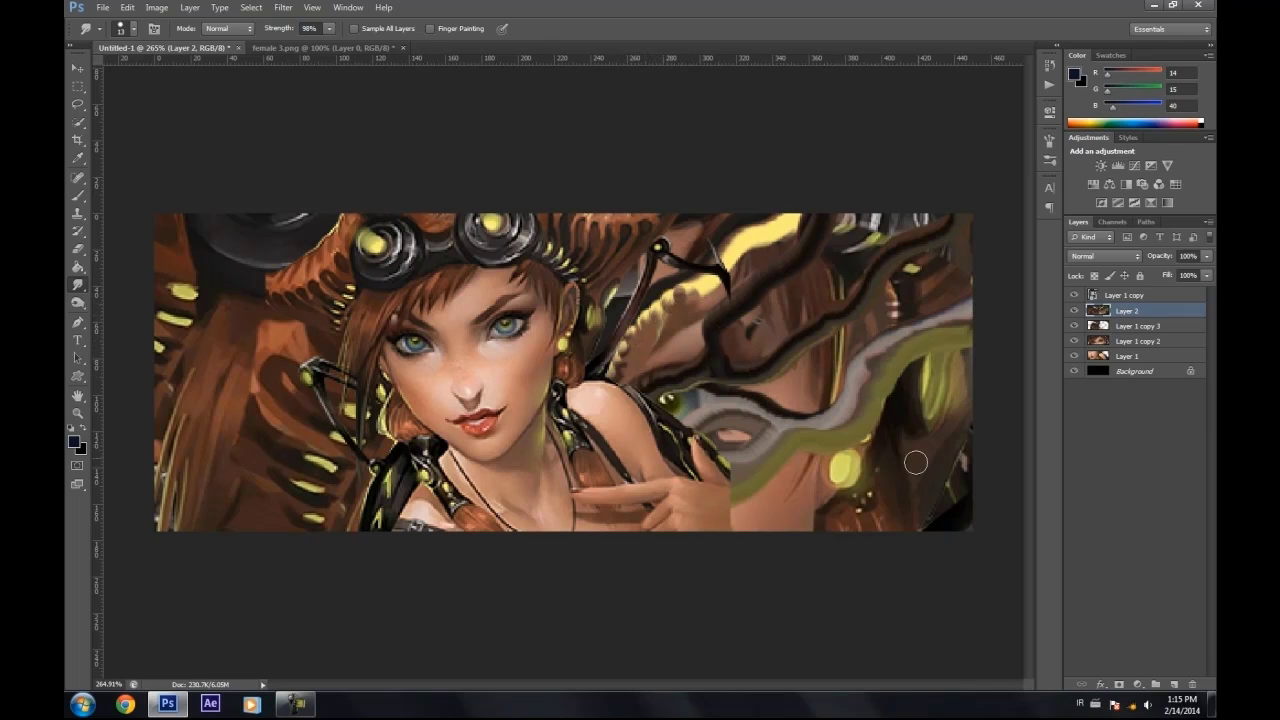
mouse_move(877, 450)
mouse_down()
mouse_move(849, 493)
mouse_move(804, 488)
mouse_move(745, 527)
mouse_up()
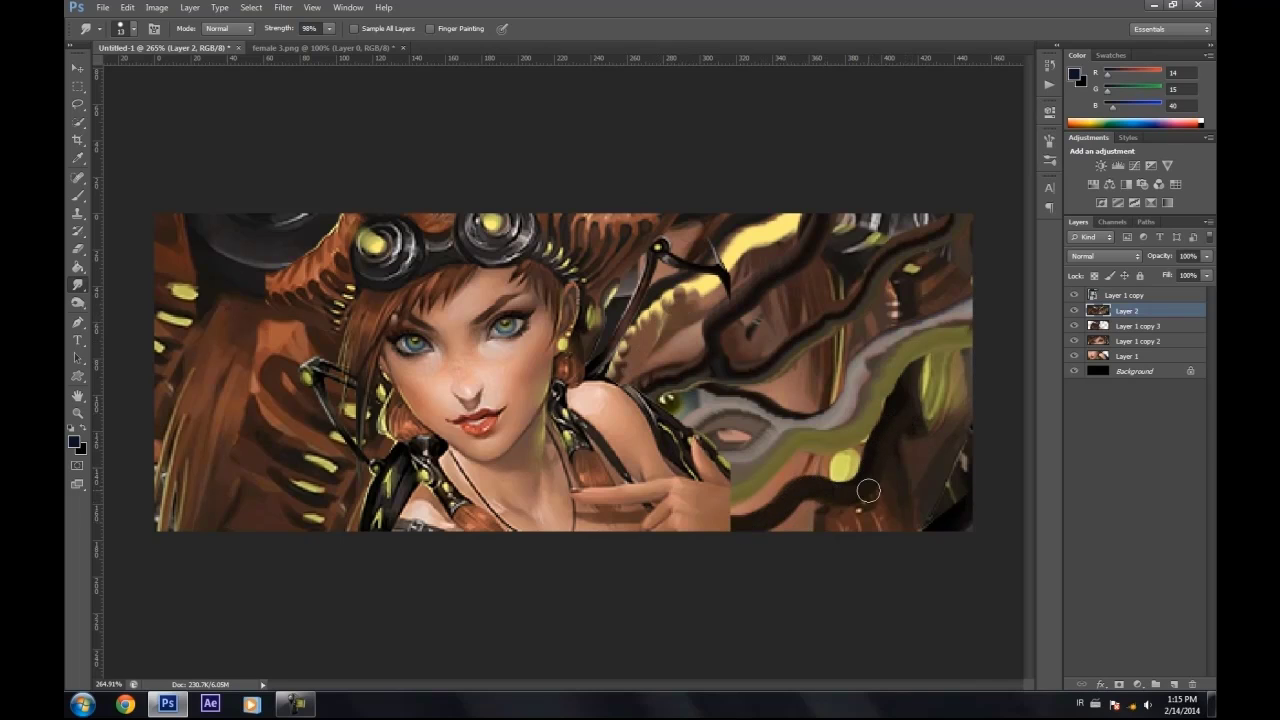
drag(845, 472, 731, 517)
drag(787, 453, 749, 485)
drag(820, 463, 822, 459)
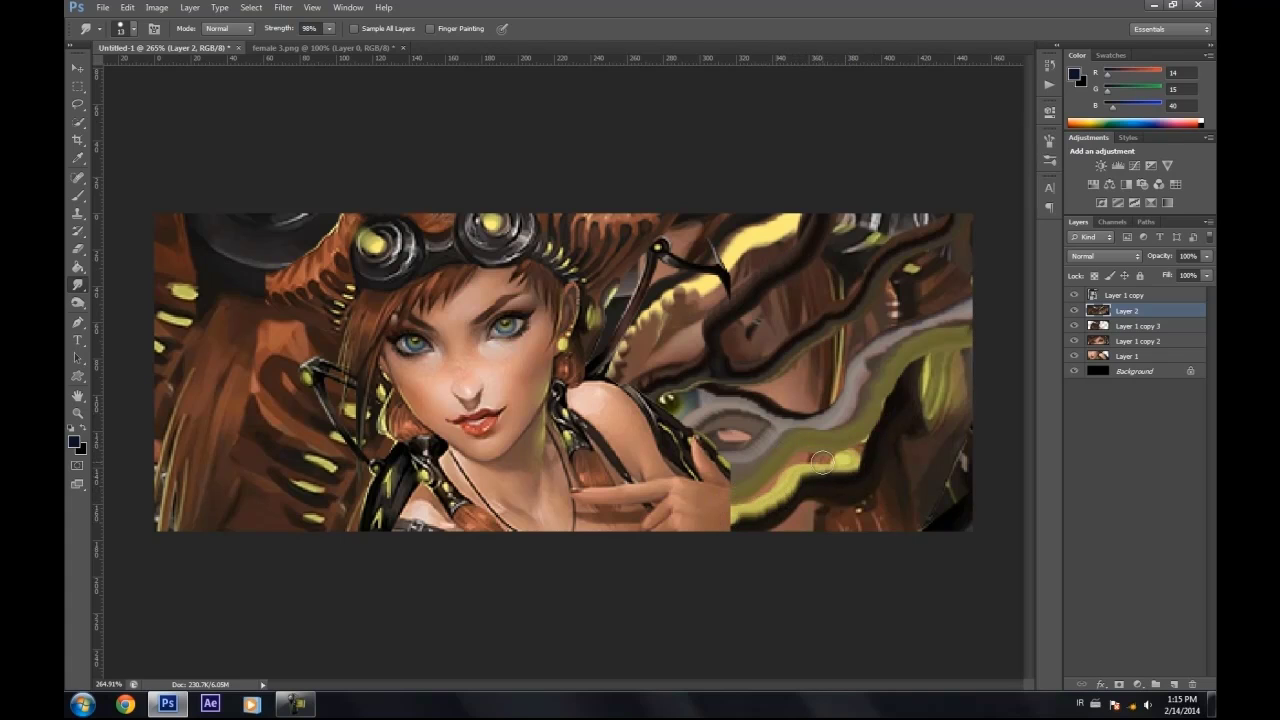
- Smudge the hair left of the face, along the left edge, and the lower-left yellow streaks
right_click(945, 443)
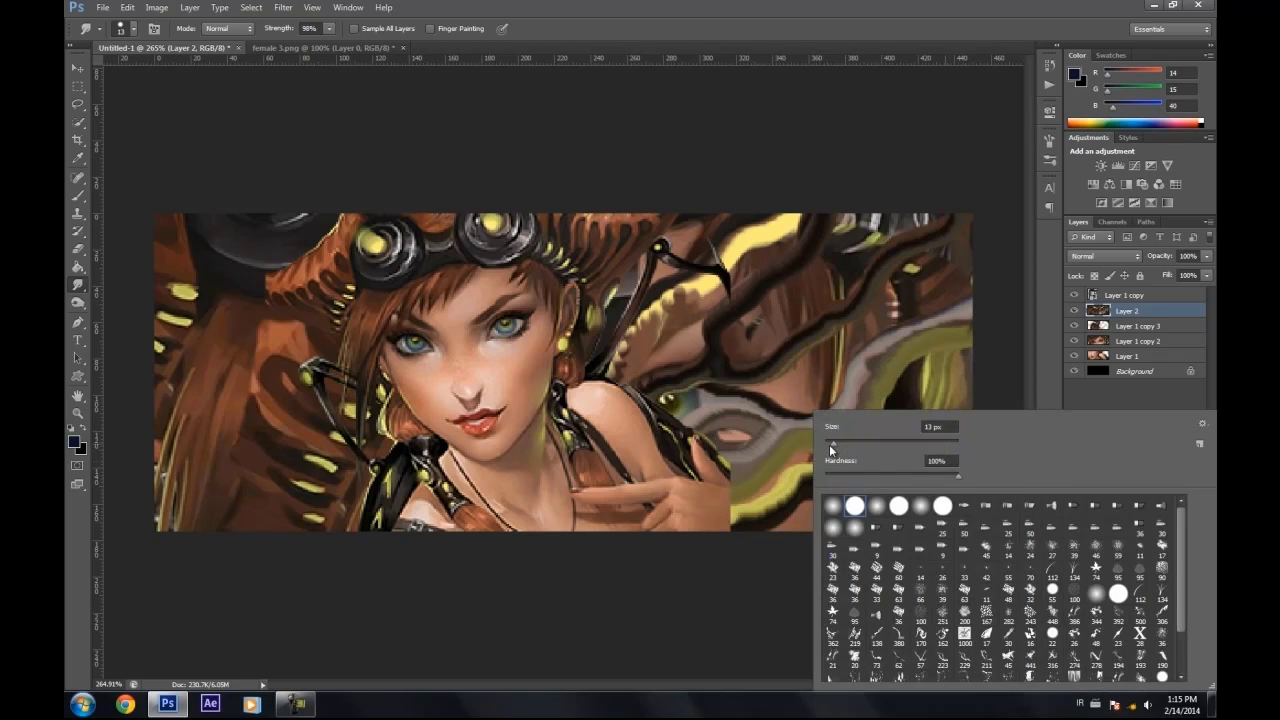
click(325, 199)
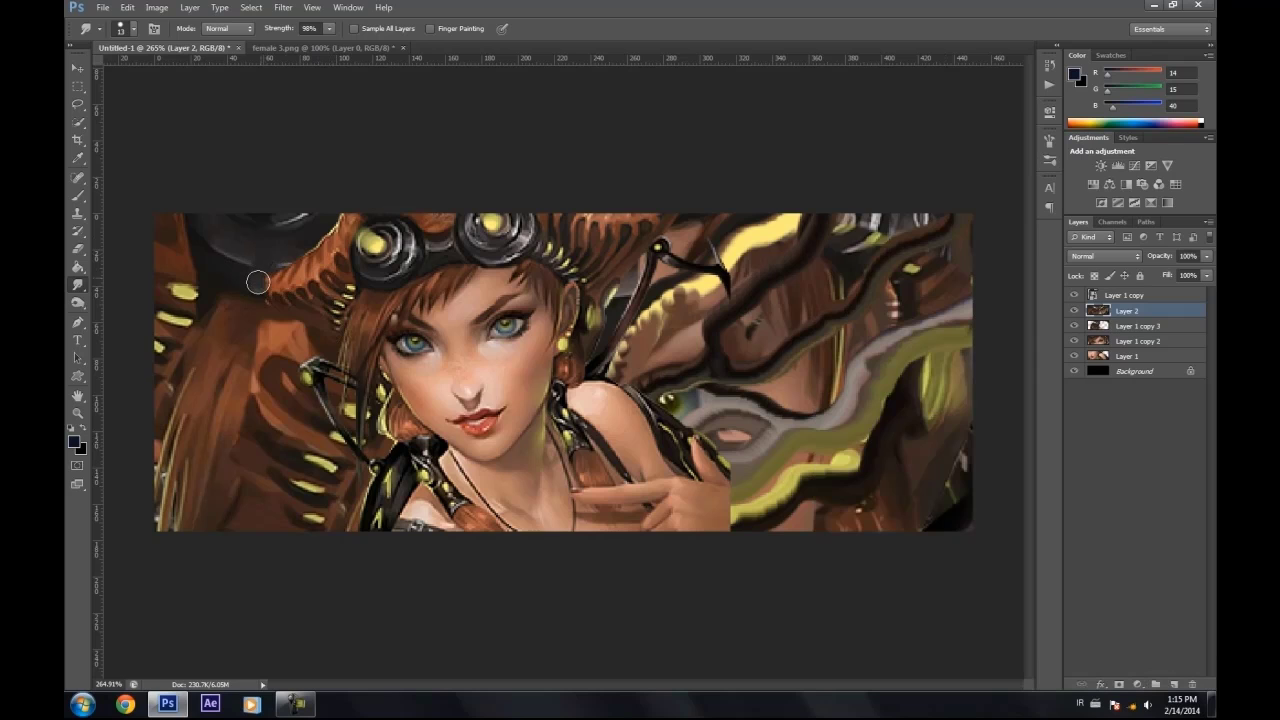
mouse_move(240, 312)
mouse_down()
mouse_move(287, 382)
mouse_move(320, 389)
mouse_move(348, 371)
mouse_move(397, 382)
mouse_move(283, 330)
mouse_up()
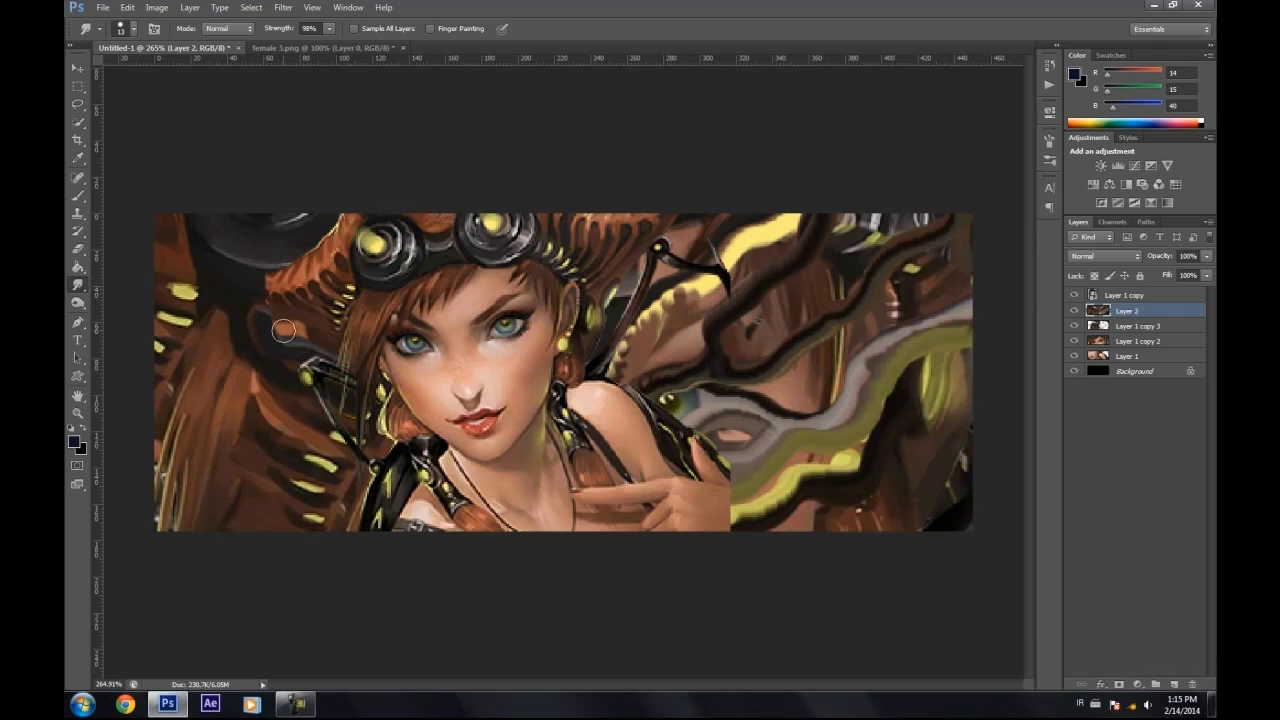
mouse_move(321, 428)
mouse_down()
mouse_move(207, 375)
mouse_move(148, 313)
mouse_move(273, 440)
mouse_move(166, 416)
mouse_move(281, 476)
mouse_move(153, 437)
mouse_up()
mouse_move(295, 515)
mouse_down()
mouse_move(165, 505)
mouse_move(300, 495)
mouse_move(152, 522)
mouse_up()
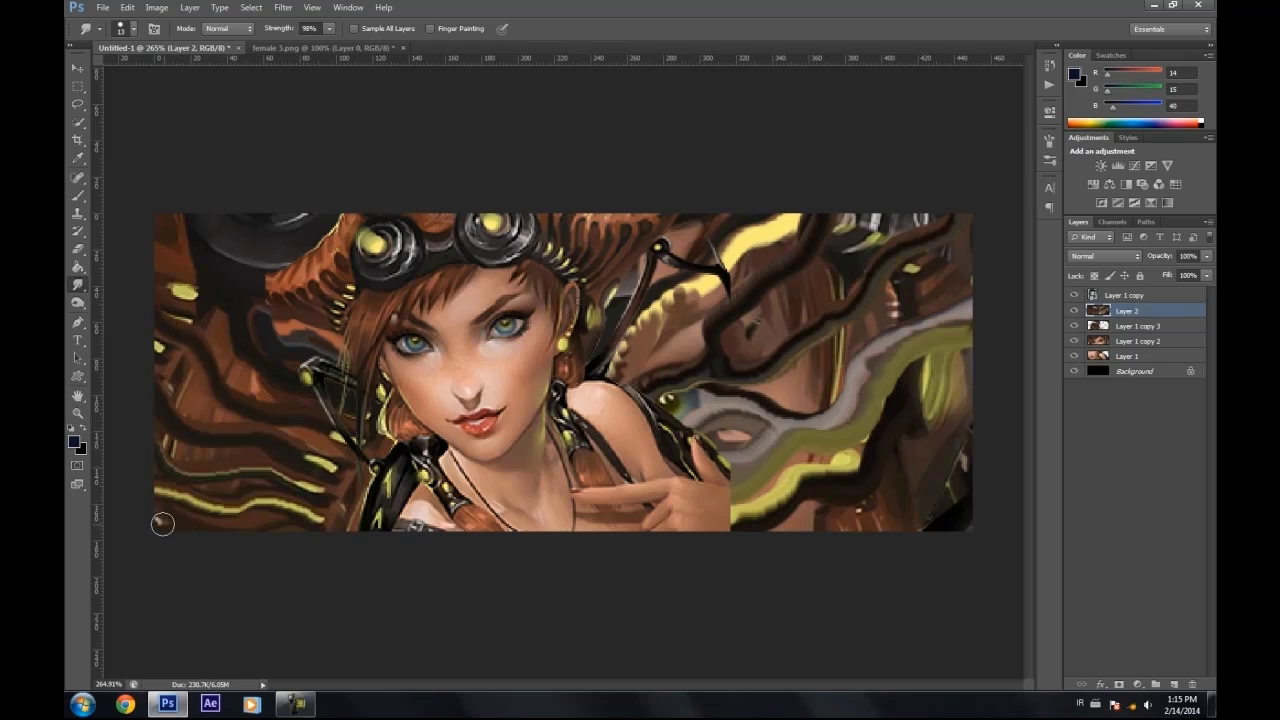
- Smudge the dark hat area and the hair beside the ear, then duplicate Layer 2
mouse_move(193, 236)
mouse_down()
mouse_move(257, 262)
mouse_move(227, 291)
mouse_move(174, 238)
mouse_move(208, 284)
mouse_up()
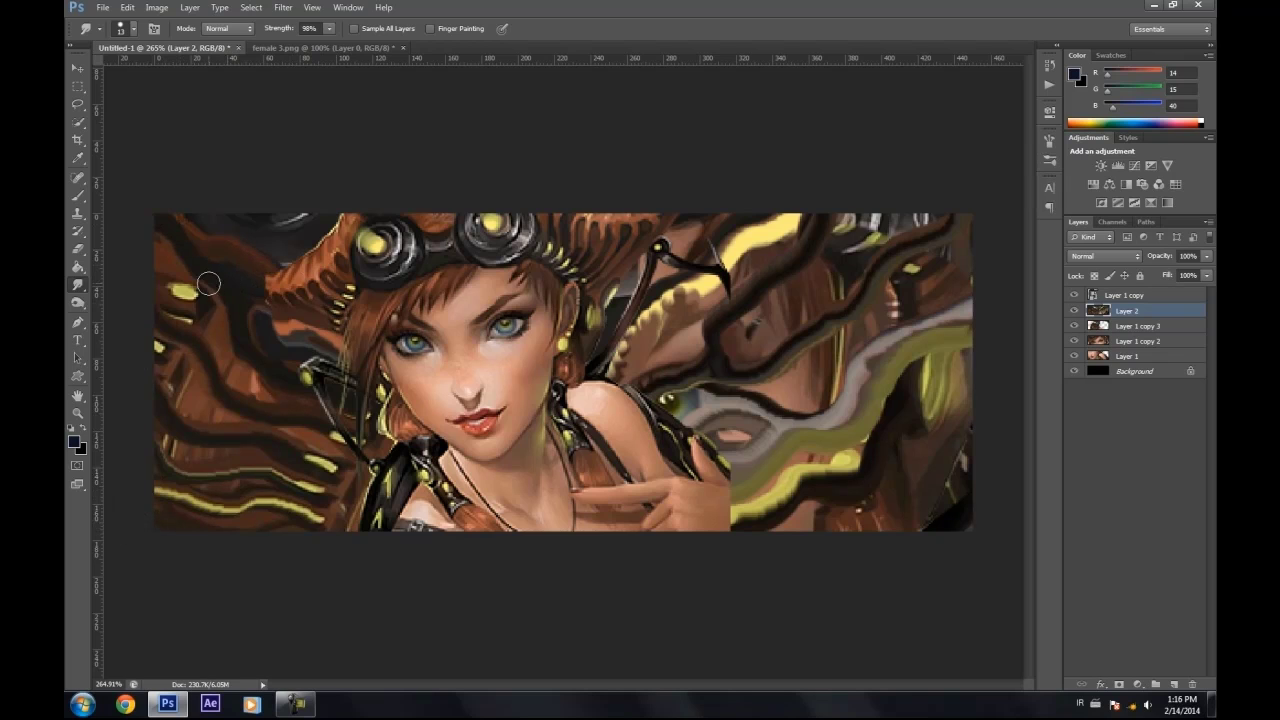
mouse_move(293, 262)
mouse_down()
mouse_move(213, 231)
mouse_move(295, 230)
mouse_up()
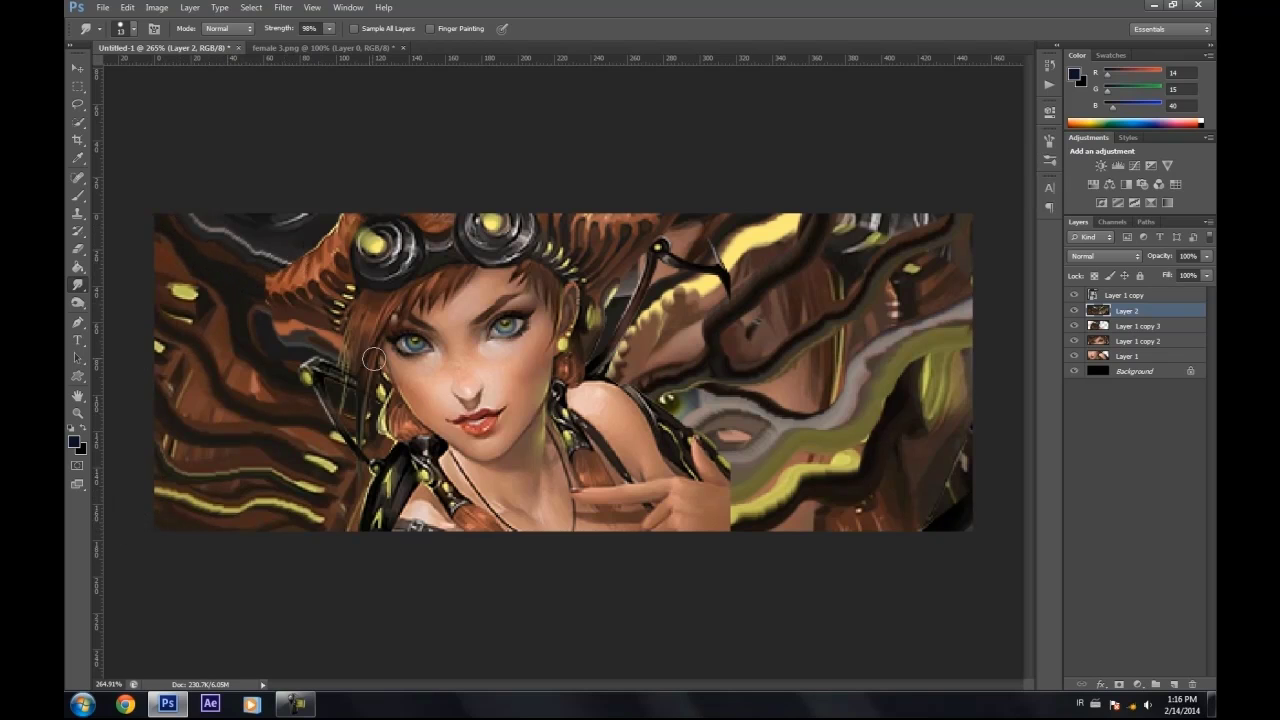
drag(280, 333, 322, 334)
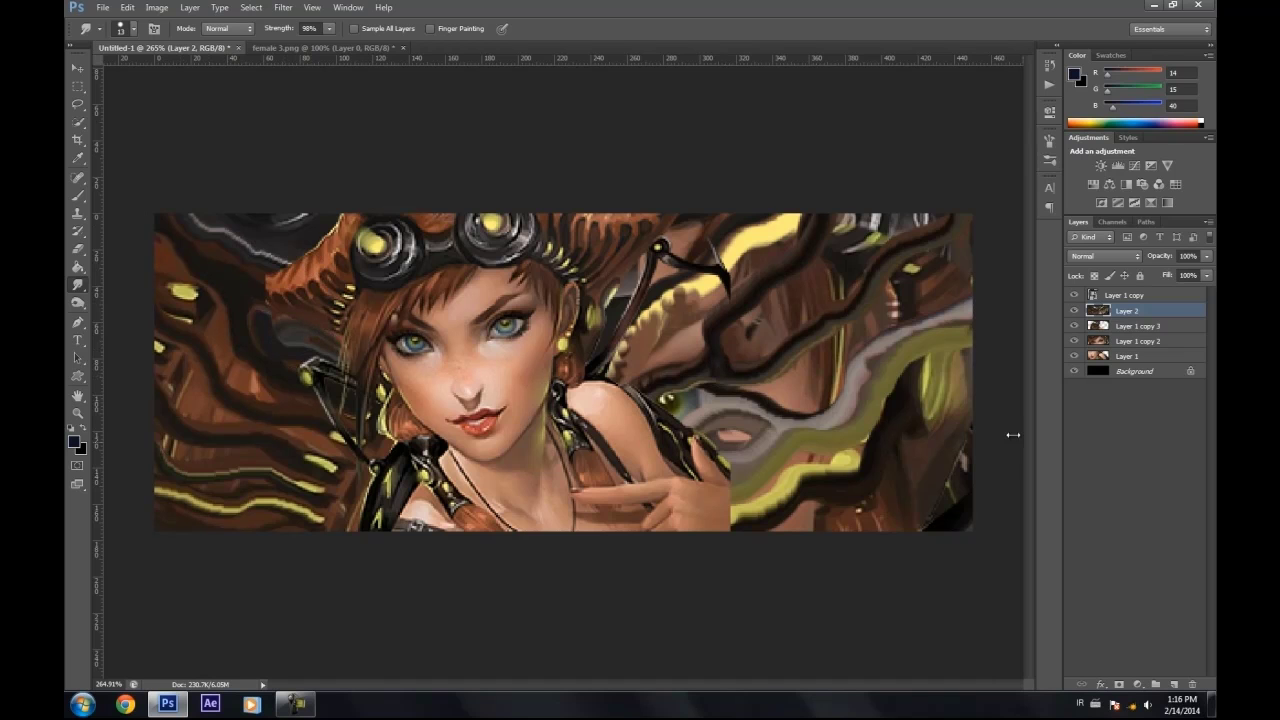
key(ctrl+j)
- Zoom in and smear the dark hair edge and brown ear-top strands into flowing strokes
right_click(605, 445)
key(Escape)
scroll(762, 350, up, 3)
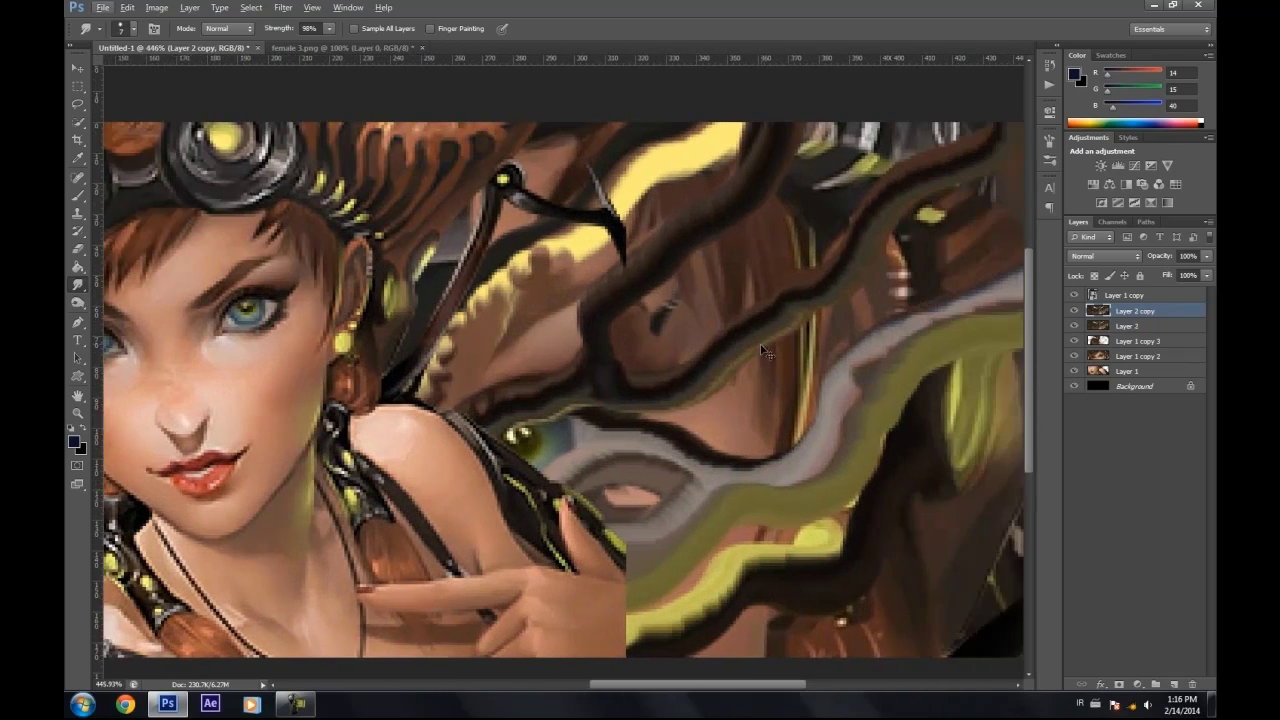
scroll(762, 350, up, 1)
mouse_move(480, 314)
mouse_down()
mouse_move(497, 297)
mouse_move(531, 297)
mouse_up()
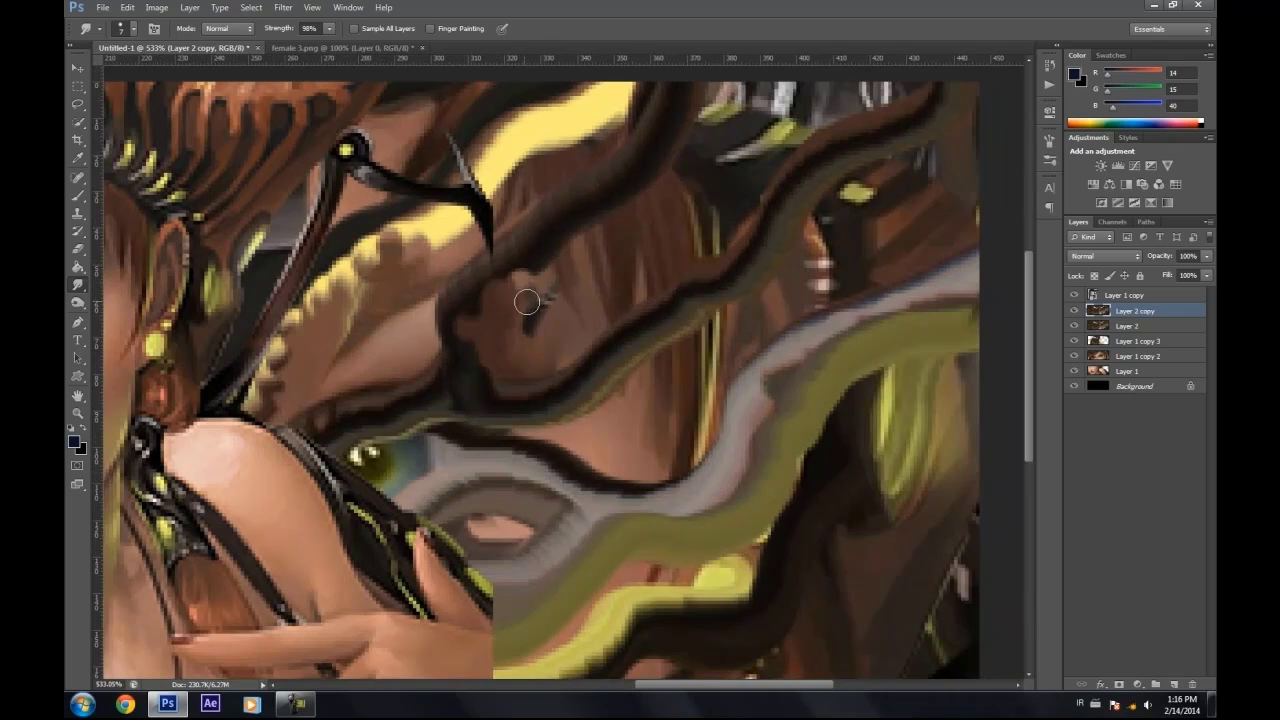
scroll(531, 297, up, 2)
mouse_move(432, 374)
mouse_down()
mouse_move(512, 330)
mouse_move(488, 325)
mouse_move(554, 270)
mouse_move(605, 259)
mouse_move(631, 214)
mouse_move(630, 241)
mouse_move(596, 286)
mouse_move(590, 268)
mouse_move(580, 291)
mouse_move(549, 294)
mouse_move(510, 331)
mouse_up()
mouse_move(638, 207)
mouse_down()
mouse_move(677, 225)
mouse_move(700, 197)
mouse_move(722, 204)
mouse_up()
mouse_move(640, 296)
mouse_down()
mouse_move(580, 323)
mouse_move(557, 363)
mouse_move(490, 411)
mouse_up()
mouse_move(500, 454)
mouse_down()
mouse_move(583, 419)
mouse_move(537, 468)
mouse_move(525, 441)
mouse_move(551, 425)
mouse_move(537, 409)
mouse_move(567, 379)
mouse_move(528, 392)
mouse_move(571, 368)
mouse_move(552, 411)
mouse_move(577, 392)
mouse_move(582, 405)
mouse_move(608, 395)
mouse_move(605, 333)
mouse_move(687, 278)
mouse_move(732, 207)
mouse_move(714, 201)
mouse_move(744, 166)
mouse_move(670, 217)
mouse_move(659, 276)
mouse_move(767, 193)
mouse_up()
- Blend the olive and brown strands, then streak the left hair and dark green edge
mouse_move(739, 250)
mouse_down()
mouse_move(806, 185)
mouse_move(809, 206)
mouse_move(838, 174)
mouse_up()
mouse_move(790, 228)
mouse_down()
mouse_move(751, 302)
mouse_move(688, 349)
mouse_up()
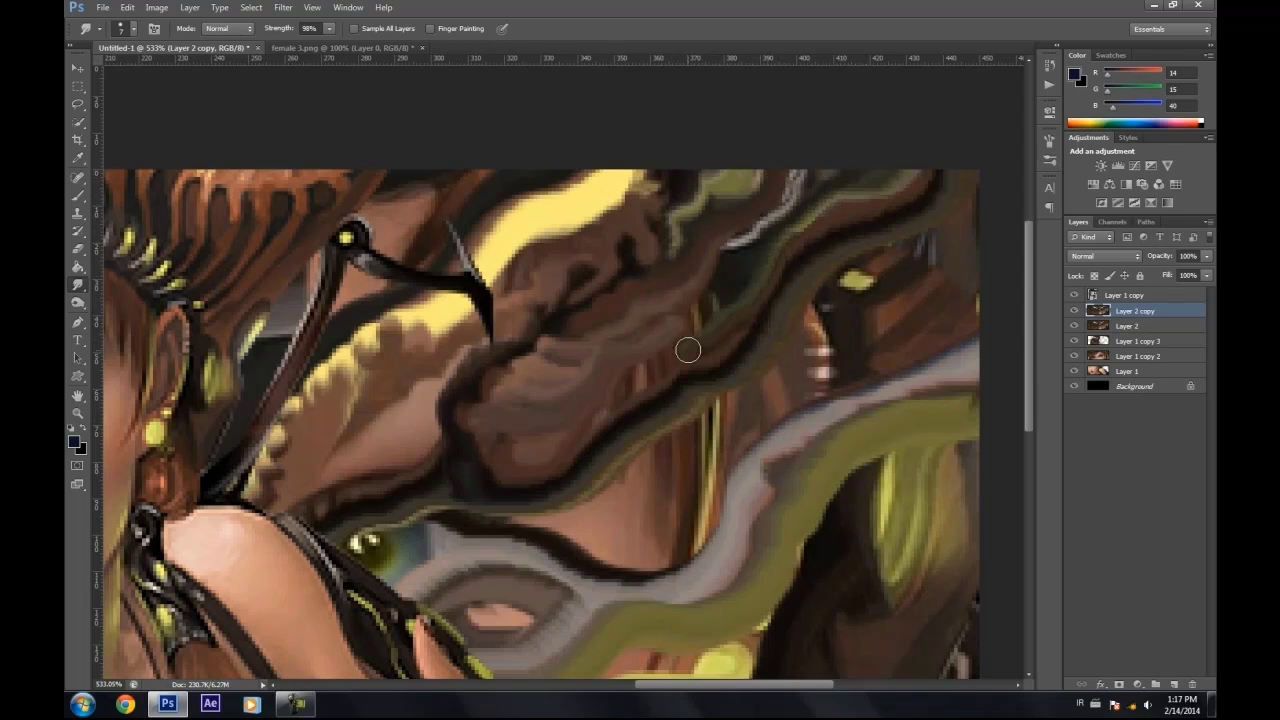
mouse_move(726, 295)
mouse_down()
mouse_move(700, 306)
mouse_move(734, 263)
mouse_move(622, 336)
mouse_up()
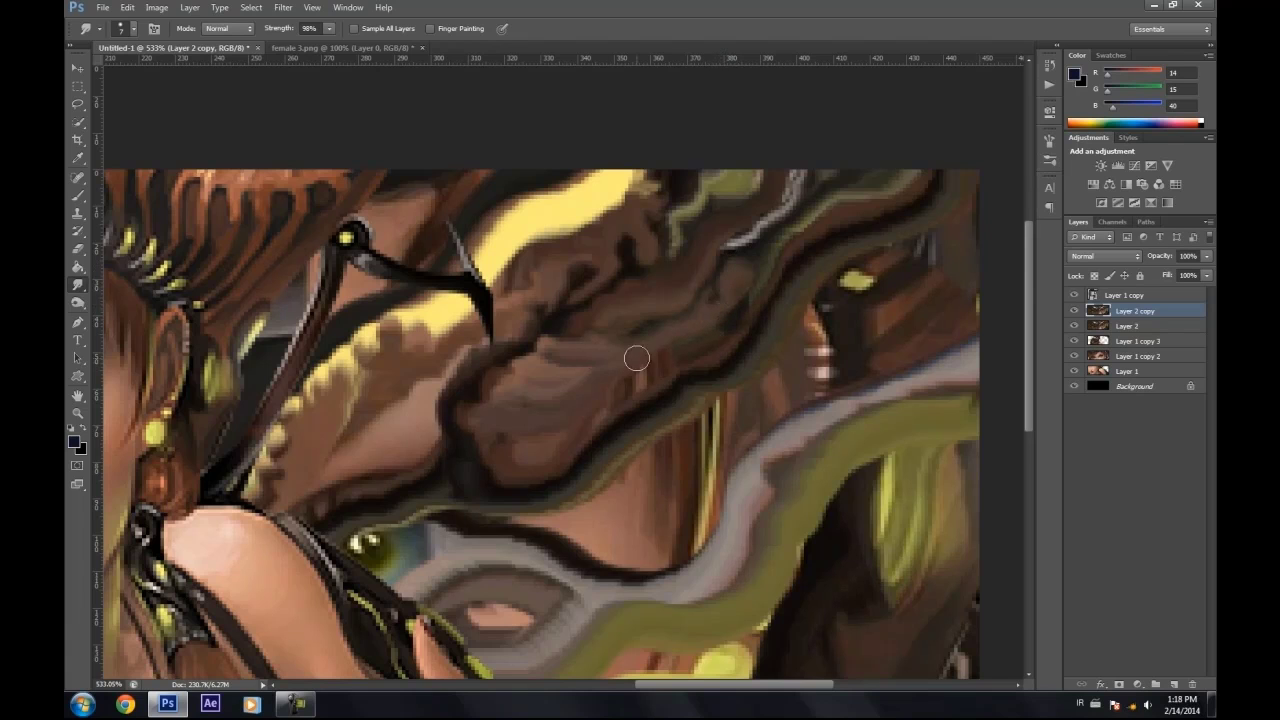
mouse_move(593, 431)
mouse_down()
mouse_move(629, 463)
mouse_move(661, 371)
mouse_move(771, 293)
mouse_up()
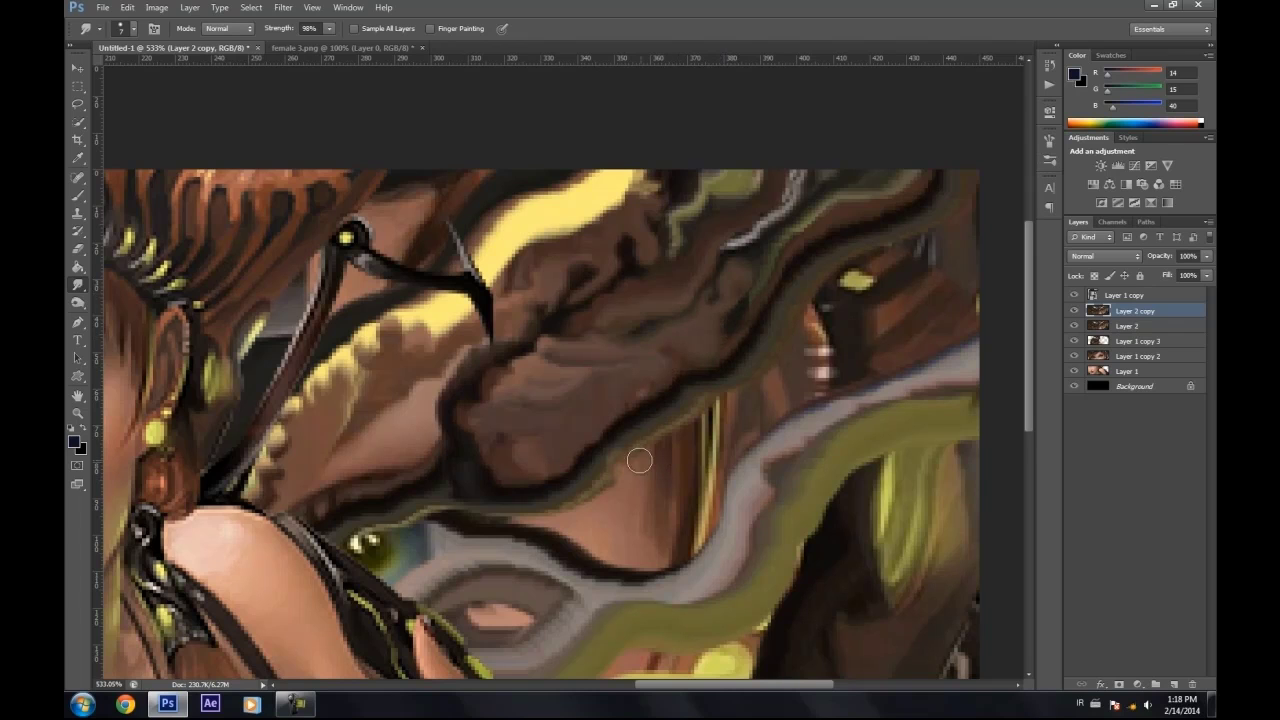
drag(484, 533, 576, 486)
mouse_move(462, 381)
mouse_down()
mouse_move(475, 331)
mouse_move(515, 329)
mouse_move(478, 363)
mouse_move(477, 402)
mouse_move(439, 416)
mouse_move(410, 455)
mouse_move(463, 418)
mouse_move(474, 426)
mouse_move(452, 490)
mouse_move(433, 489)
mouse_move(446, 499)
mouse_move(471, 470)
mouse_move(506, 480)
mouse_move(473, 531)
mouse_move(478, 500)
mouse_move(562, 511)
mouse_move(529, 504)
mouse_move(512, 532)
mouse_move(536, 547)
mouse_move(549, 532)
mouse_move(616, 551)
mouse_move(591, 566)
mouse_move(551, 546)
mouse_move(570, 573)
mouse_move(622, 567)
mouse_move(635, 582)
mouse_move(618, 558)
mouse_move(628, 568)
mouse_move(601, 564)
mouse_move(601, 602)
mouse_move(561, 574)
mouse_move(597, 550)
mouse_move(554, 517)
mouse_move(557, 530)
mouse_move(655, 554)
mouse_move(625, 540)
mouse_move(594, 559)
mouse_move(565, 536)
mouse_move(545, 575)
mouse_up()
scroll(545, 575, right, 5)
mouse_move(482, 450)
mouse_down()
mouse_move(507, 419)
mouse_move(533, 426)
mouse_move(550, 388)
mouse_move(527, 409)
mouse_move(581, 374)
mouse_move(529, 421)
mouse_move(557, 410)
mouse_move(534, 396)
mouse_move(555, 396)
mouse_move(526, 401)
mouse_move(553, 394)
mouse_move(469, 463)
mouse_move(502, 468)
mouse_move(515, 500)
mouse_move(520, 466)
mouse_move(503, 450)
mouse_move(465, 475)
mouse_move(502, 495)
mouse_move(496, 441)
mouse_move(481, 464)
mouse_move(498, 470)
mouse_move(527, 450)
mouse_move(518, 491)
mouse_move(479, 495)
mouse_move(525, 511)
mouse_move(428, 479)
mouse_move(385, 504)
mouse_move(402, 497)
mouse_move(322, 472)
mouse_move(362, 485)
mouse_move(330, 483)
mouse_up()
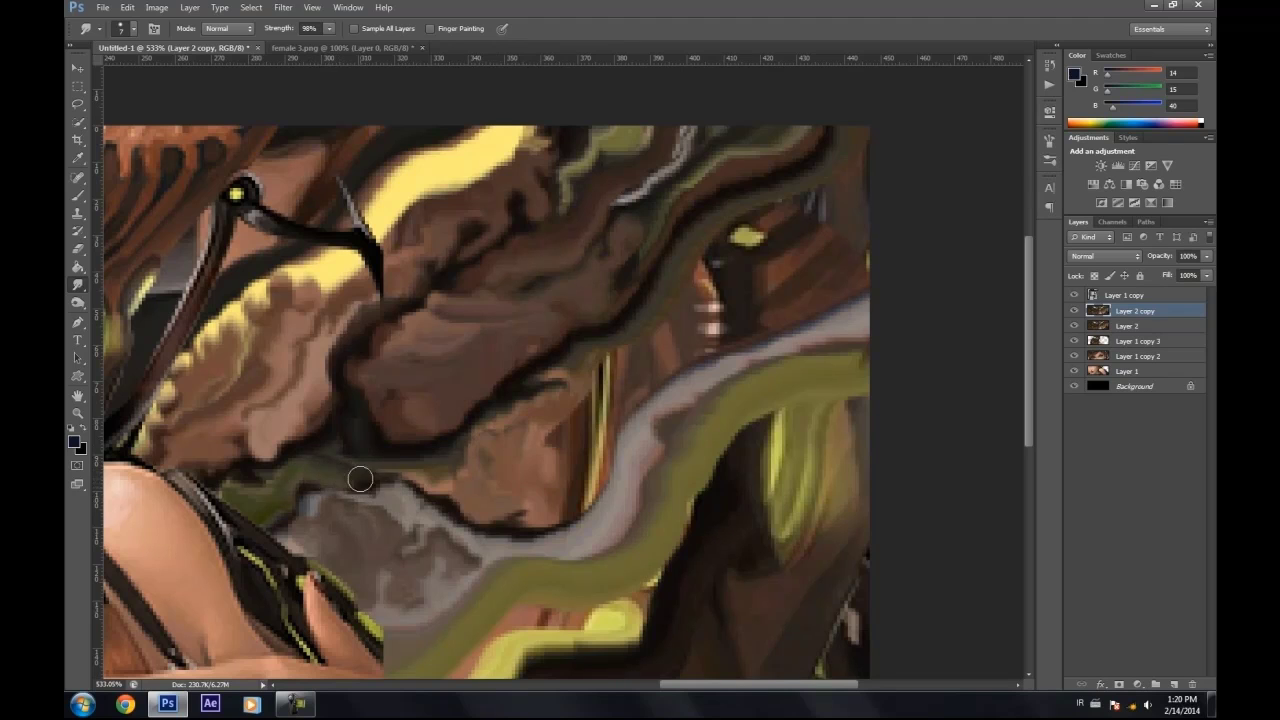
- Smudge the yellow and dark edges, orange and pink streaks, and dark lines near the top
mouse_move(561, 444)
mouse_down()
mouse_move(565, 492)
mouse_move(612, 499)
mouse_move(578, 425)
mouse_move(570, 435)
mouse_move(659, 356)
mouse_move(593, 369)
mouse_move(629, 379)
mouse_move(641, 335)
mouse_move(670, 335)
mouse_move(627, 369)
mouse_move(611, 361)
mouse_move(640, 371)
mouse_up()
drag(602, 453, 665, 363)
mouse_move(593, 471)
mouse_down()
mouse_move(702, 341)
mouse_move(704, 309)
mouse_move(694, 289)
mouse_move(659, 302)
mouse_move(609, 350)
mouse_move(578, 358)
mouse_move(577, 373)
mouse_move(618, 368)
mouse_move(648, 328)
mouse_up()
scroll(669, 300, up, 2)
scroll(669, 300, right, 2)
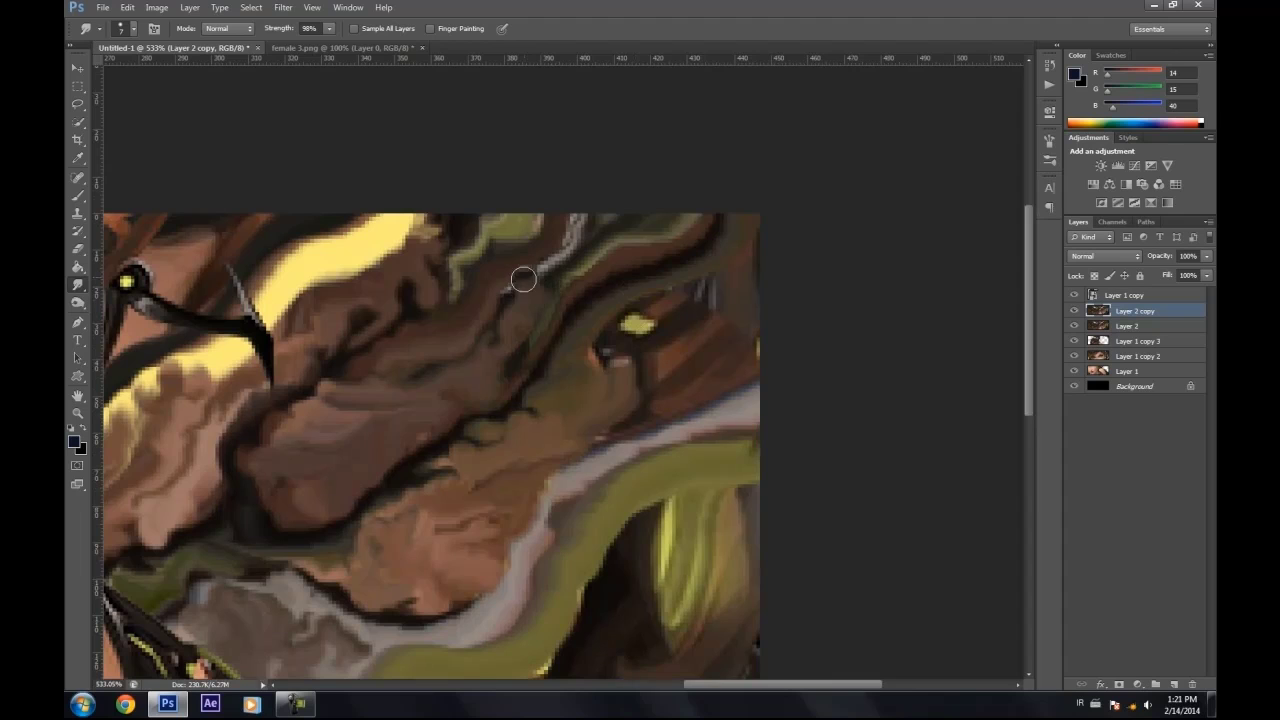
mouse_move(514, 234)
mouse_down()
mouse_move(594, 253)
mouse_move(643, 229)
mouse_move(649, 242)
mouse_move(651, 214)
mouse_move(686, 223)
mouse_up()
mouse_move(600, 318)
mouse_down()
mouse_move(623, 300)
mouse_move(574, 314)
mouse_move(703, 286)
mouse_move(600, 329)
mouse_move(697, 277)
mouse_move(644, 317)
mouse_move(689, 323)
mouse_move(609, 377)
mouse_move(713, 361)
mouse_move(730, 314)
mouse_up()
mouse_move(734, 265)
mouse_down()
mouse_move(706, 380)
mouse_move(666, 389)
mouse_move(686, 371)
mouse_move(660, 394)
mouse_move(680, 385)
mouse_up()
- Smear the grey line along the green band and pull it downward
scroll(666, 389, left, 2)
scroll(666, 389, down, 3)
scroll(666, 429, down, 3)
mouse_move(570, 458)
mouse_down()
mouse_move(542, 482)
mouse_move(690, 330)
mouse_move(770, 285)
mouse_move(725, 292)
mouse_move(760, 249)
mouse_move(826, 220)
mouse_move(763, 211)
mouse_move(606, 292)
mouse_up()
mouse_move(613, 349)
mouse_down()
mouse_move(612, 404)
mouse_move(656, 362)
mouse_move(685, 276)
mouse_move(732, 293)
mouse_up()
mouse_move(665, 260)
mouse_down()
mouse_move(654, 308)
mouse_move(715, 320)
mouse_up()
- Blend the grey and yellow bands into the green and smear the lower-right dark brown area
scroll(651, 386, down, 1)
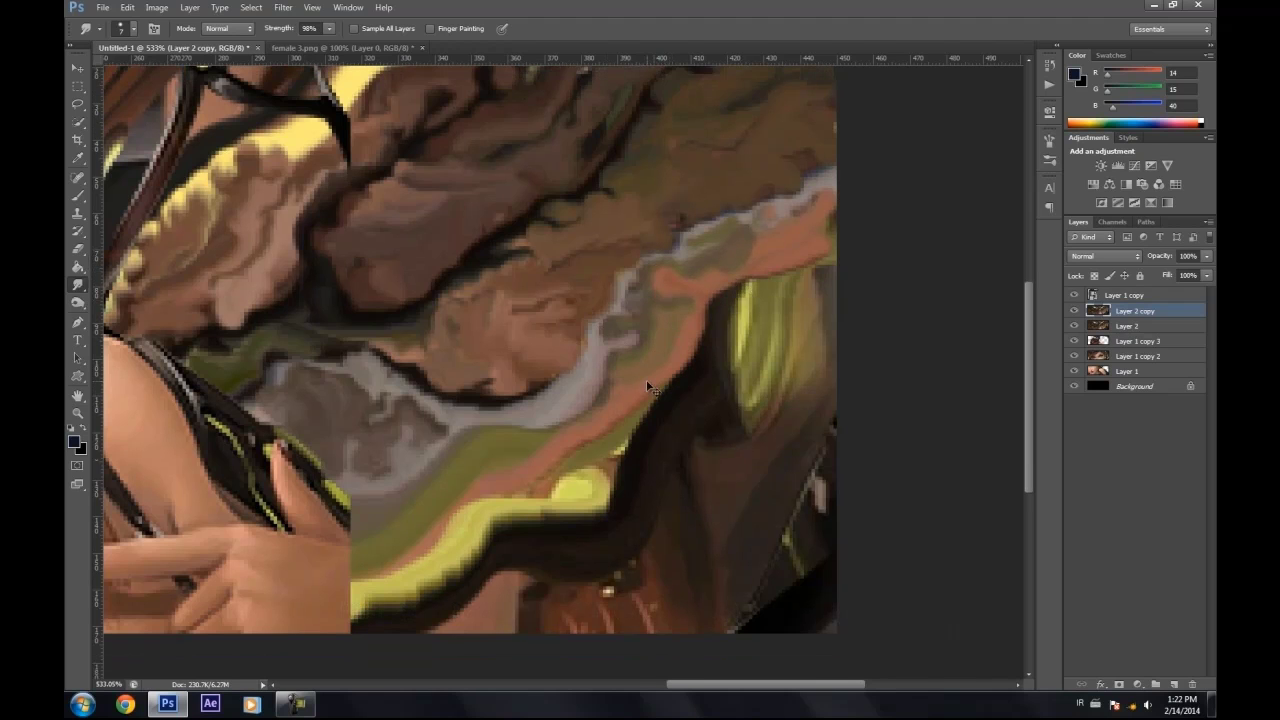
scroll(651, 386, left, 4)
mouse_move(469, 520)
mouse_down()
mouse_move(528, 492)
mouse_move(489, 528)
mouse_move(590, 440)
mouse_move(625, 455)
mouse_move(606, 430)
mouse_move(655, 488)
mouse_move(690, 475)
mouse_up()
scroll(663, 463, down, 3)
scroll(663, 463, right, 2)
mouse_move(528, 522)
mouse_down()
mouse_move(490, 470)
mouse_move(500, 462)
mouse_move(432, 510)
mouse_move(531, 422)
mouse_up()
mouse_move(458, 483)
mouse_down()
mouse_move(640, 402)
mouse_move(700, 463)
mouse_move(686, 466)
mouse_move(703, 466)
mouse_move(669, 514)
mouse_move(623, 516)
mouse_move(577, 489)
mouse_move(560, 509)
mouse_move(574, 531)
mouse_move(504, 554)
mouse_move(510, 531)
mouse_move(563, 517)
mouse_move(620, 541)
mouse_move(654, 491)
mouse_move(694, 509)
mouse_move(622, 547)
mouse_up()
mouse_move(714, 530)
mouse_down()
mouse_move(807, 551)
mouse_move(756, 530)
mouse_move(874, 392)
mouse_move(767, 490)
mouse_move(784, 481)
mouse_move(797, 522)
mouse_move(839, 491)
mouse_move(822, 433)
mouse_move(854, 387)
mouse_move(808, 419)
mouse_move(724, 390)
mouse_move(746, 342)
mouse_move(685, 345)
mouse_move(758, 300)
mouse_move(741, 282)
mouse_move(711, 288)
mouse_move(724, 311)
mouse_move(770, 320)
mouse_up()
- Smudge the yellow-green patch at the right down over the dark brown and corner
scroll(807, 296, down, 5)
scroll(850, 330, down, 2)
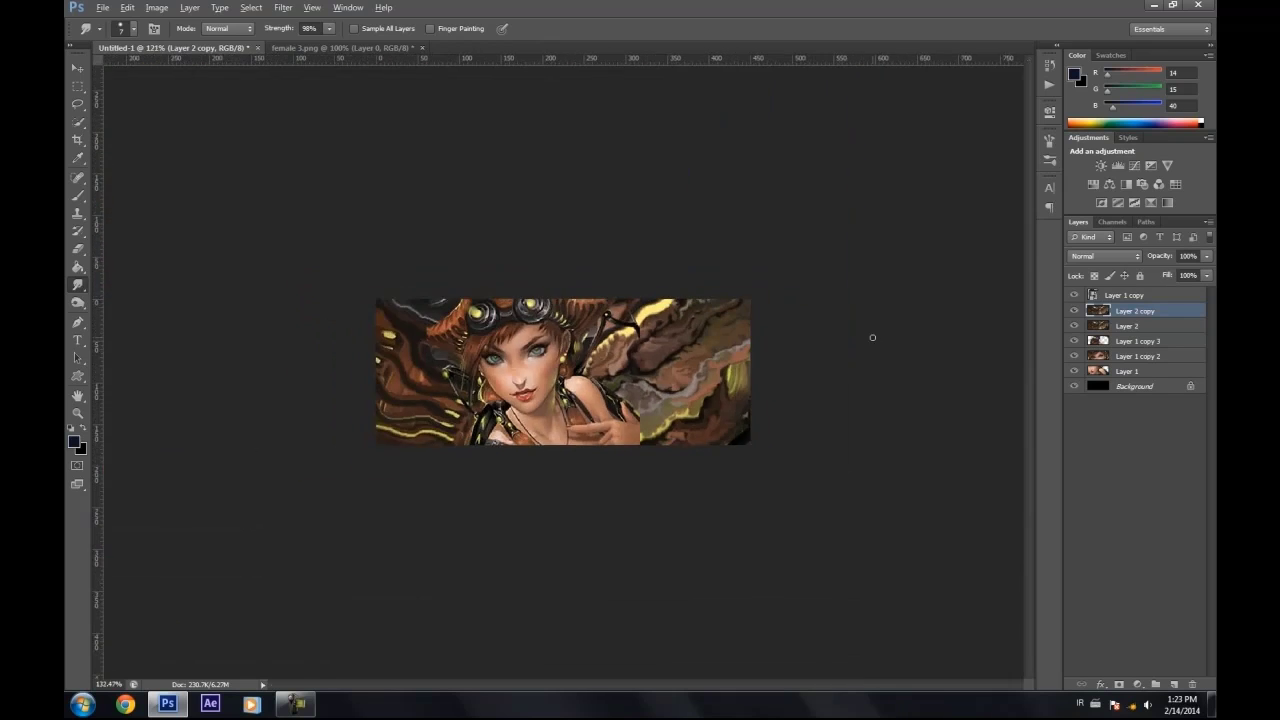
scroll(860, 410, up, 7)
mouse_move(745, 373)
mouse_down()
mouse_move(719, 389)
mouse_move(733, 381)
mouse_move(732, 429)
mouse_move(764, 437)
mouse_move(706, 509)
mouse_up()
scroll(720, 480, down, 3)
mouse_move(734, 457)
mouse_down()
mouse_move(671, 393)
mouse_move(685, 412)
mouse_move(706, 357)
mouse_move(775, 286)
mouse_move(712, 288)
mouse_move(715, 321)
mouse_move(741, 271)
mouse_move(730, 258)
mouse_move(760, 251)
mouse_move(754, 278)
mouse_move(699, 251)
mouse_move(719, 236)
mouse_move(729, 246)
mouse_move(715, 253)
mouse_move(739, 258)
mouse_move(771, 206)
mouse_up()
mouse_move(766, 392)
mouse_down()
mouse_move(768, 510)
mouse_move(739, 530)
mouse_move(755, 562)
mouse_move(685, 561)
mouse_move(746, 526)
mouse_move(677, 529)
mouse_up()
scroll(671, 419, down, 5)
- At actual size, smudge the yellow hair streak and the brown and yellow strands left of the face
key(ctrl+1)
scroll(451, 383, up, 5)
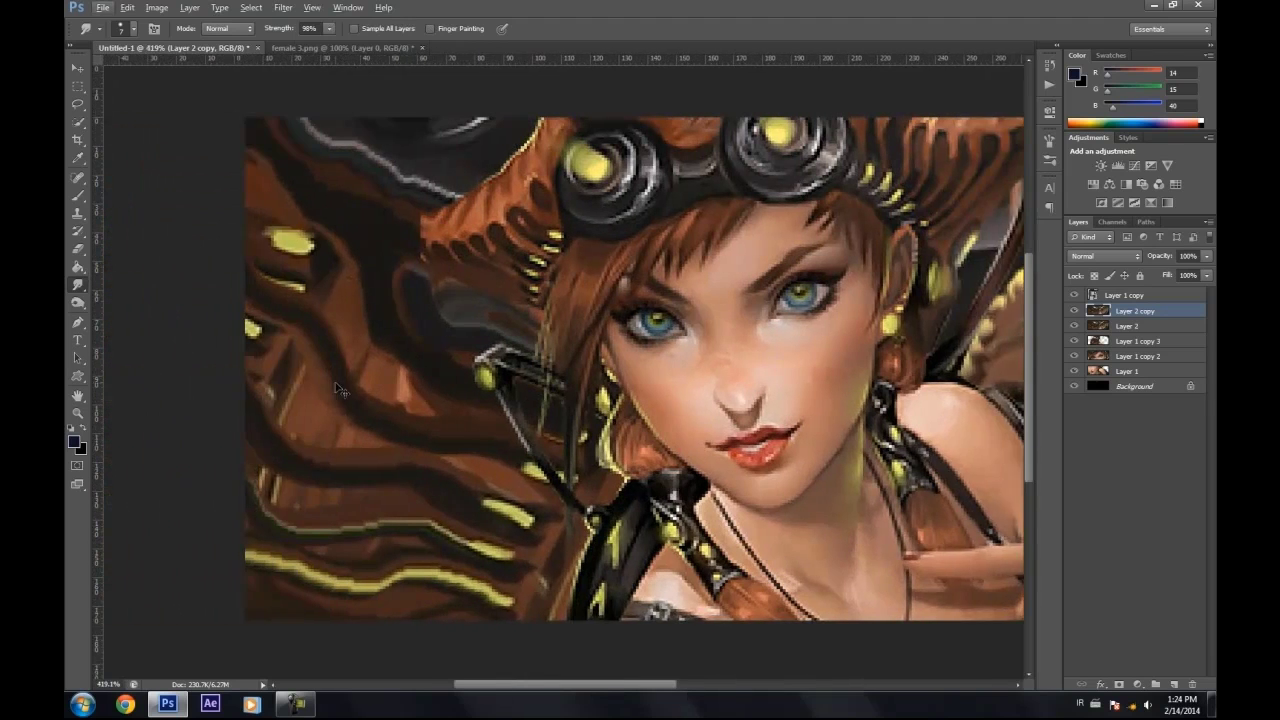
mouse_move(562, 467)
mouse_down()
mouse_move(410, 399)
mouse_move(446, 410)
mouse_move(430, 412)
mouse_move(395, 374)
mouse_move(374, 326)
mouse_move(352, 330)
mouse_move(380, 339)
mouse_move(372, 372)
mouse_move(377, 355)
mouse_move(350, 357)
mouse_move(358, 334)
mouse_move(344, 323)
mouse_move(364, 340)
mouse_move(358, 310)
mouse_move(367, 338)
mouse_move(395, 353)
mouse_move(369, 337)
mouse_move(401, 386)
mouse_move(430, 405)
mouse_move(414, 401)
mouse_move(397, 422)
mouse_move(366, 379)
mouse_move(373, 408)
mouse_move(416, 443)
mouse_move(497, 468)
mouse_move(339, 401)
mouse_move(381, 485)
mouse_move(559, 530)
mouse_move(598, 482)
mouse_move(549, 482)
mouse_move(618, 500)
mouse_move(608, 484)
mouse_move(663, 476)
mouse_up()
scroll(622, 490, down, 2)
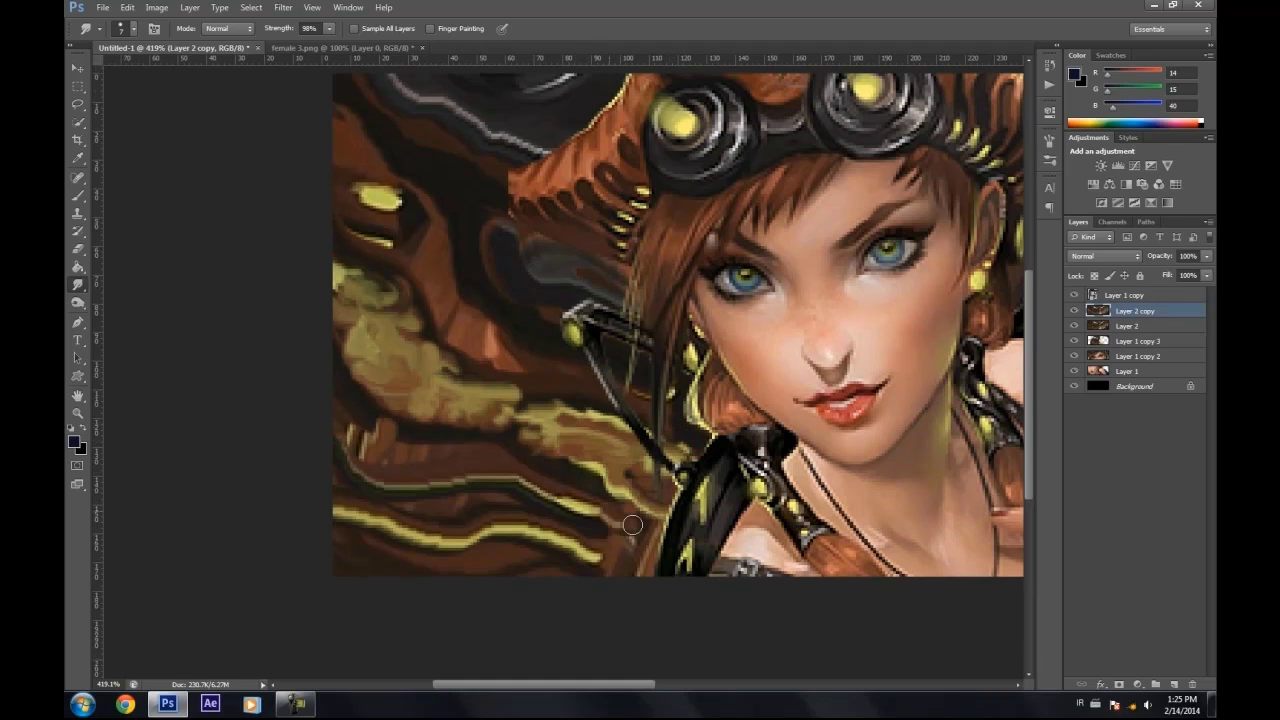
drag(579, 511, 506, 469)
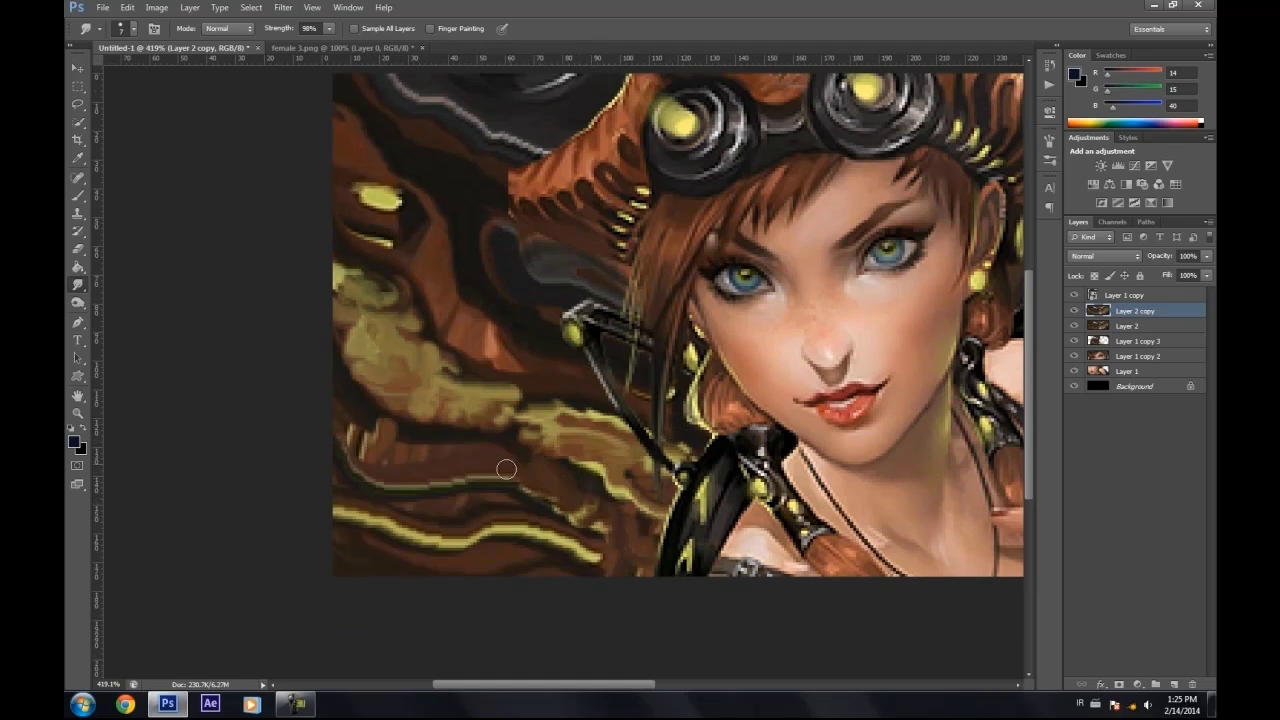
mouse_move(426, 454)
mouse_down()
mouse_move(520, 472)
mouse_move(423, 483)
mouse_move(499, 469)
mouse_move(457, 483)
mouse_move(393, 472)
mouse_move(337, 432)
mouse_move(361, 411)
mouse_move(337, 382)
mouse_move(364, 451)
mouse_move(403, 443)
mouse_move(372, 428)
mouse_move(406, 452)
mouse_move(437, 442)
mouse_move(415, 512)
mouse_move(605, 565)
mouse_move(626, 557)
mouse_move(567, 529)
mouse_move(558, 559)
mouse_move(522, 536)
mouse_move(516, 547)
mouse_move(509, 530)
mouse_move(439, 546)
mouse_move(342, 522)
mouse_move(388, 559)
mouse_move(378, 568)
mouse_move(515, 568)
mouse_up()
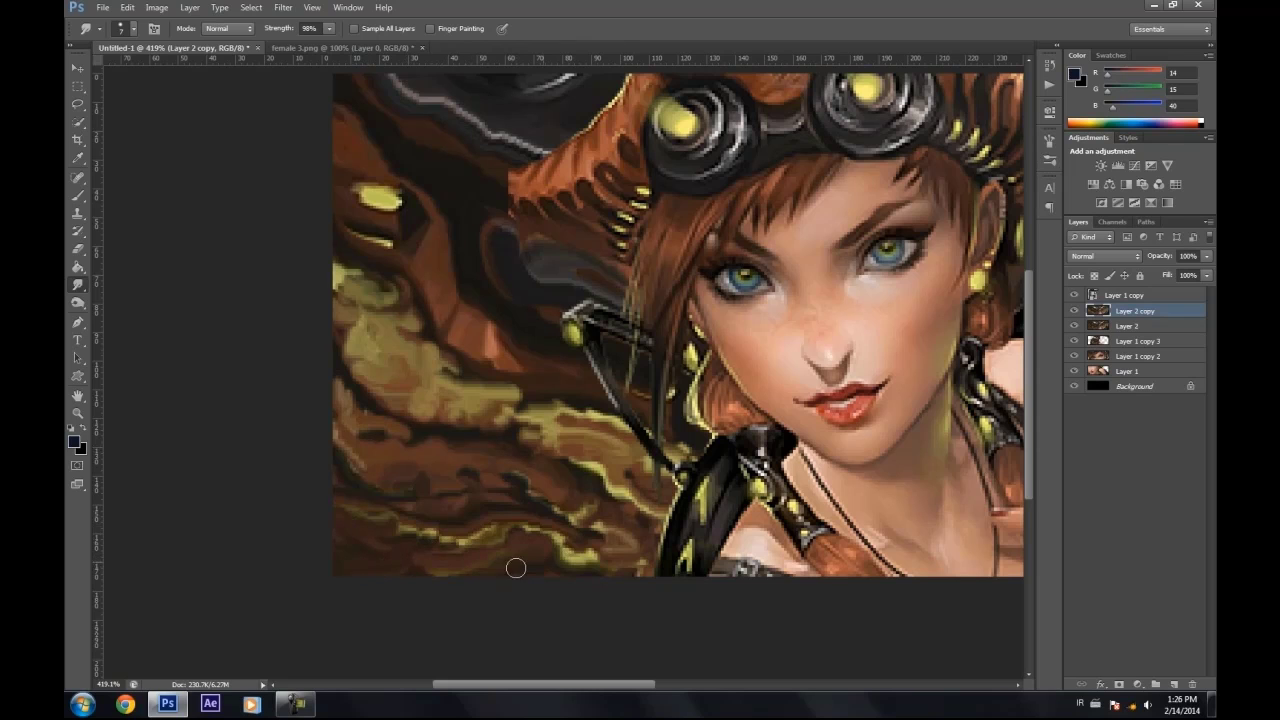
- Blend the dark blob and remaining hair strands into soft brown streaks toward the upper left
scroll(515, 568, up, 3)
mouse_move(510, 478)
mouse_down()
mouse_move(412, 328)
mouse_move(466, 424)
mouse_move(575, 488)
mouse_move(523, 483)
mouse_move(351, 317)
mouse_move(362, 327)
mouse_move(345, 328)
mouse_move(378, 281)
mouse_move(368, 313)
mouse_move(406, 303)
mouse_move(342, 261)
mouse_move(360, 232)
mouse_up()
mouse_move(496, 384)
mouse_down()
mouse_move(503, 371)
mouse_move(466, 351)
mouse_move(534, 414)
mouse_move(511, 406)
mouse_move(551, 423)
mouse_move(449, 391)
mouse_move(434, 349)
mouse_up()
scroll(540, 420, up, 3)
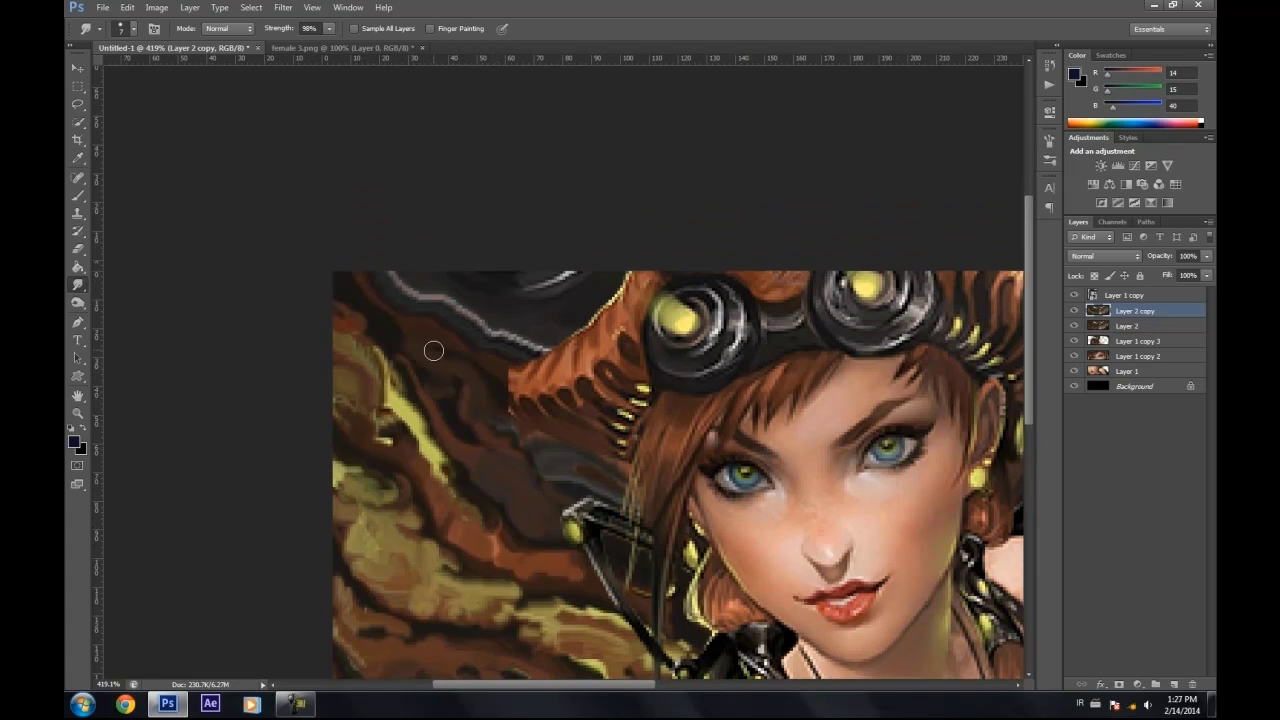
scroll(420, 330, up, 1)
mouse_move(391, 297)
mouse_down()
mouse_move(393, 338)
mouse_move(360, 305)
mouse_move(504, 371)
mouse_move(544, 330)
mouse_move(527, 361)
mouse_move(437, 301)
mouse_move(499, 325)
mouse_move(514, 316)
mouse_move(453, 296)
mouse_move(466, 316)
mouse_move(555, 316)
mouse_move(560, 345)
mouse_move(497, 309)
mouse_move(521, 339)
mouse_move(558, 305)
mouse_move(607, 321)
mouse_move(578, 344)
mouse_move(584, 306)
mouse_move(599, 339)
mouse_move(550, 334)
mouse_up()
scroll(469, 234, down, 2)
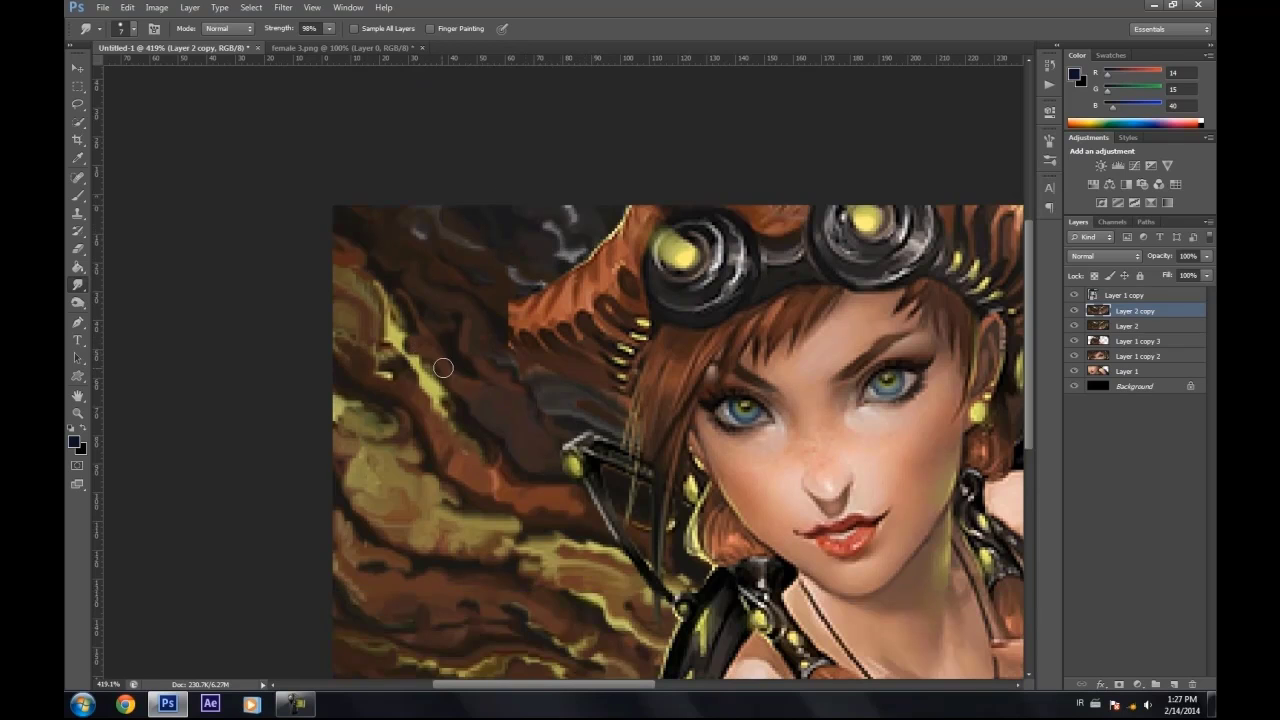
mouse_move(407, 322)
mouse_down()
mouse_move(414, 360)
mouse_move(489, 389)
mouse_up()
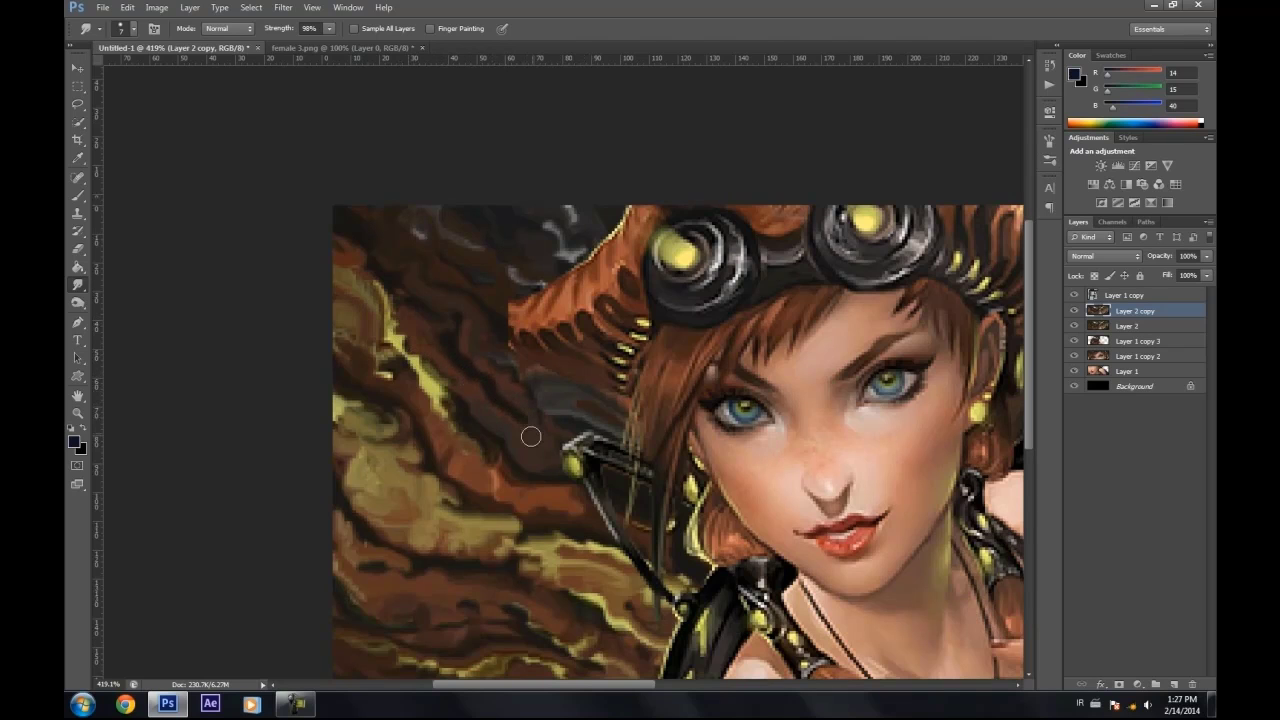
drag(547, 451, 557, 463)
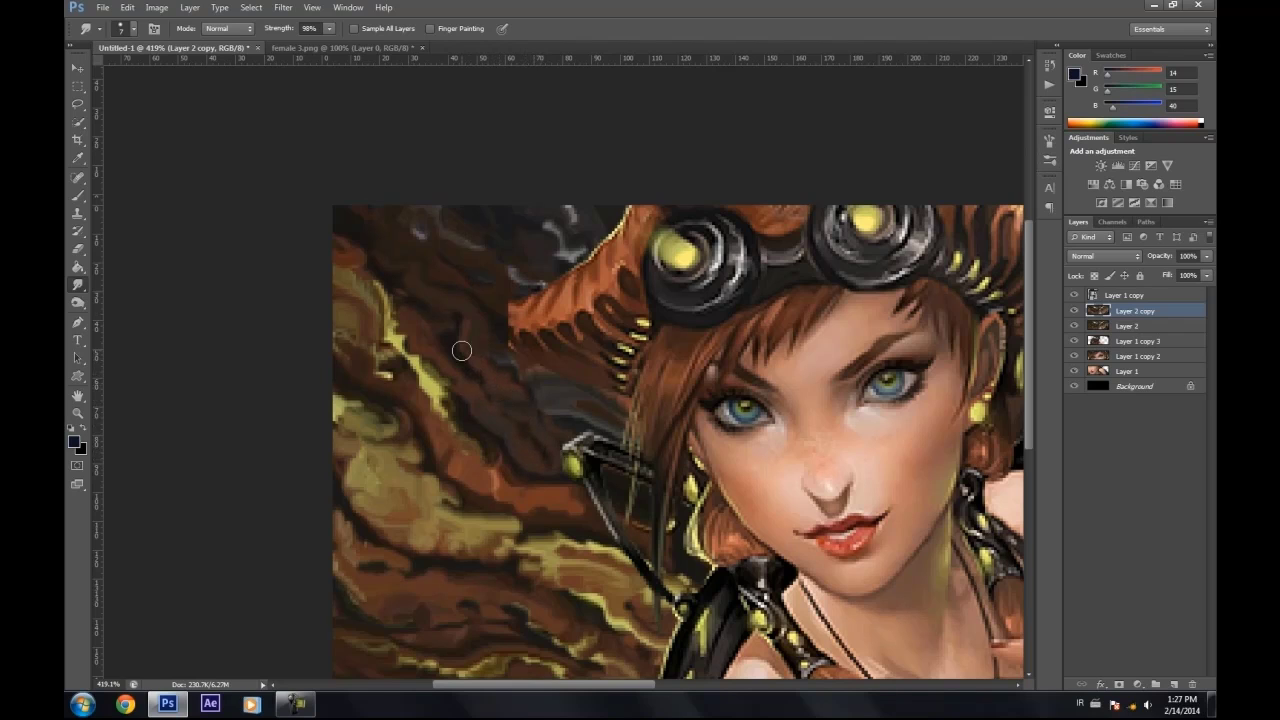
- Duplicate Layer 1 copy into Layer 1 copy 4 and rasterize it
click(312, 7)
click(343, 147)
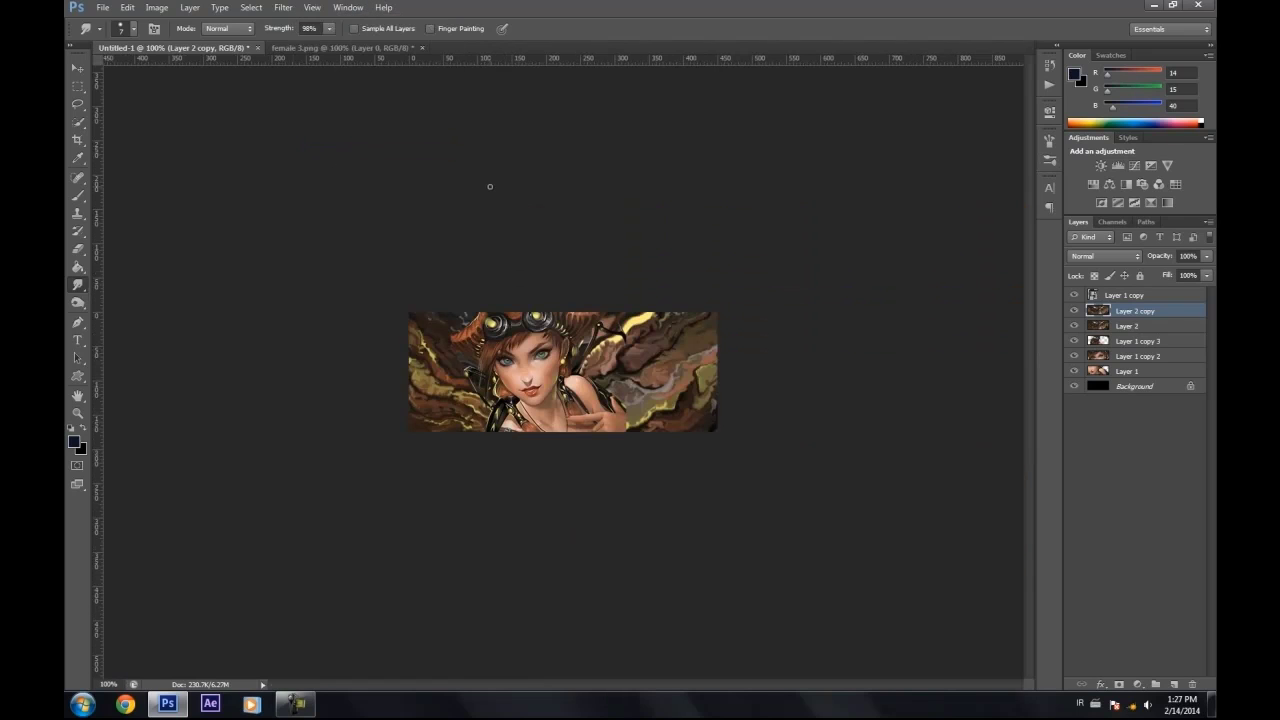
click(1146, 297)
key(ctrl+j)
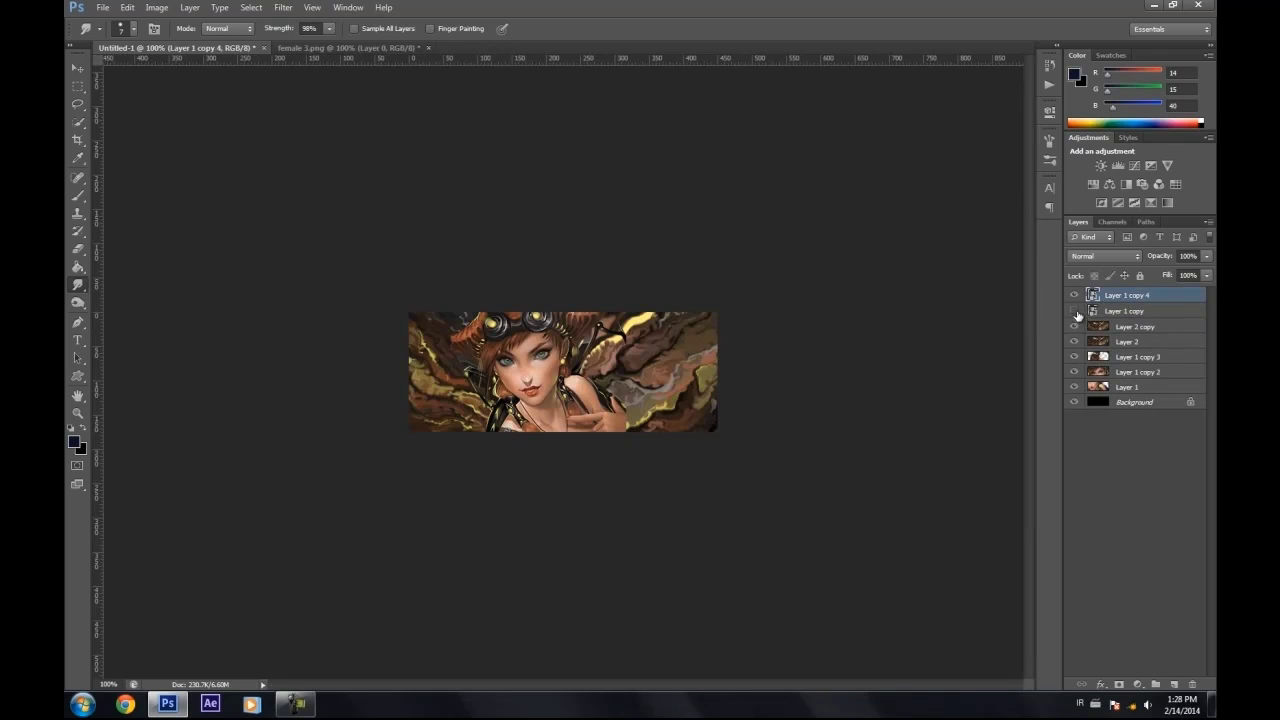
right_click(1156, 302)
click(1030, 349)
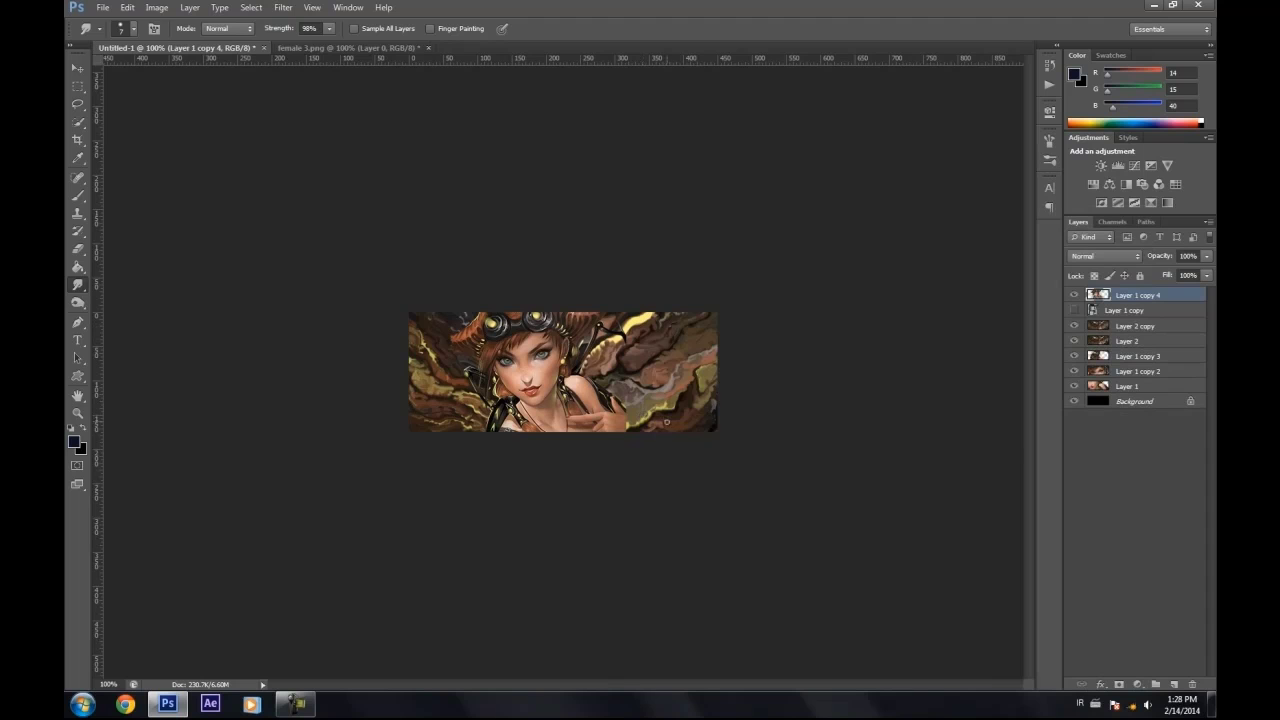
- Smudge the hand's edge and the dark strap lines into soft strokes
alt+scroll(667, 422, up, 10)
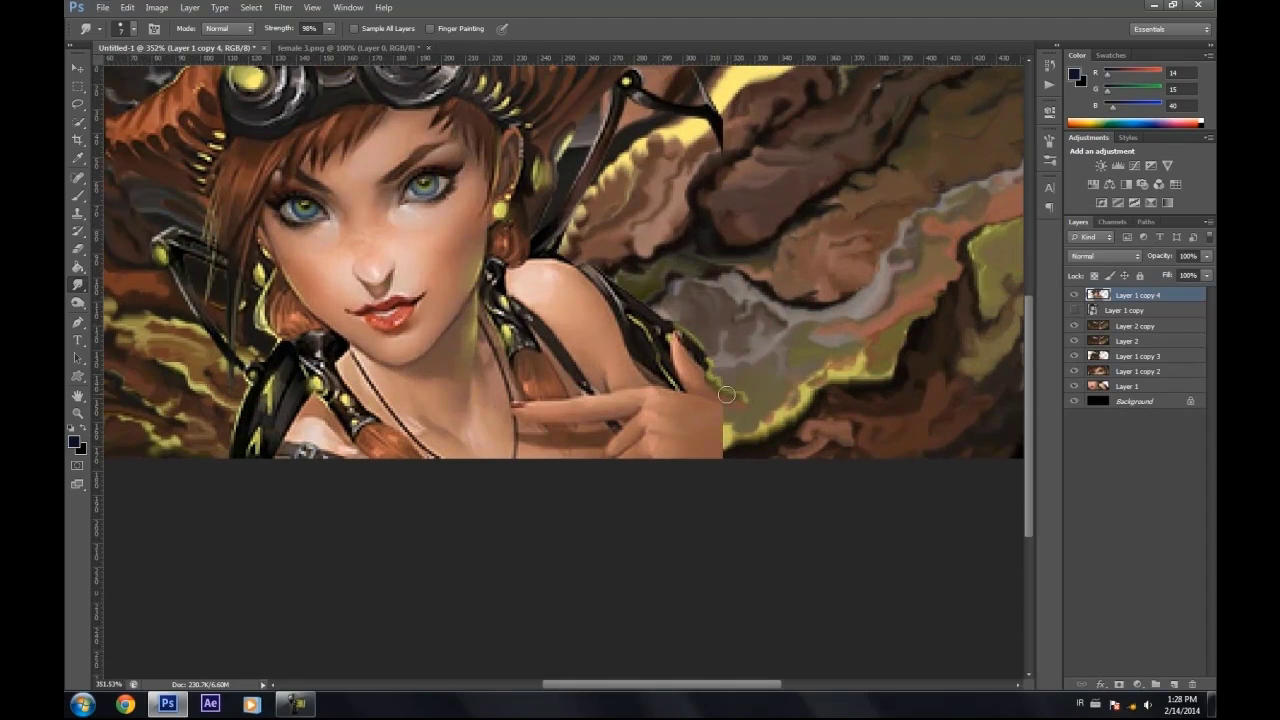
drag(727, 410, 732, 432)
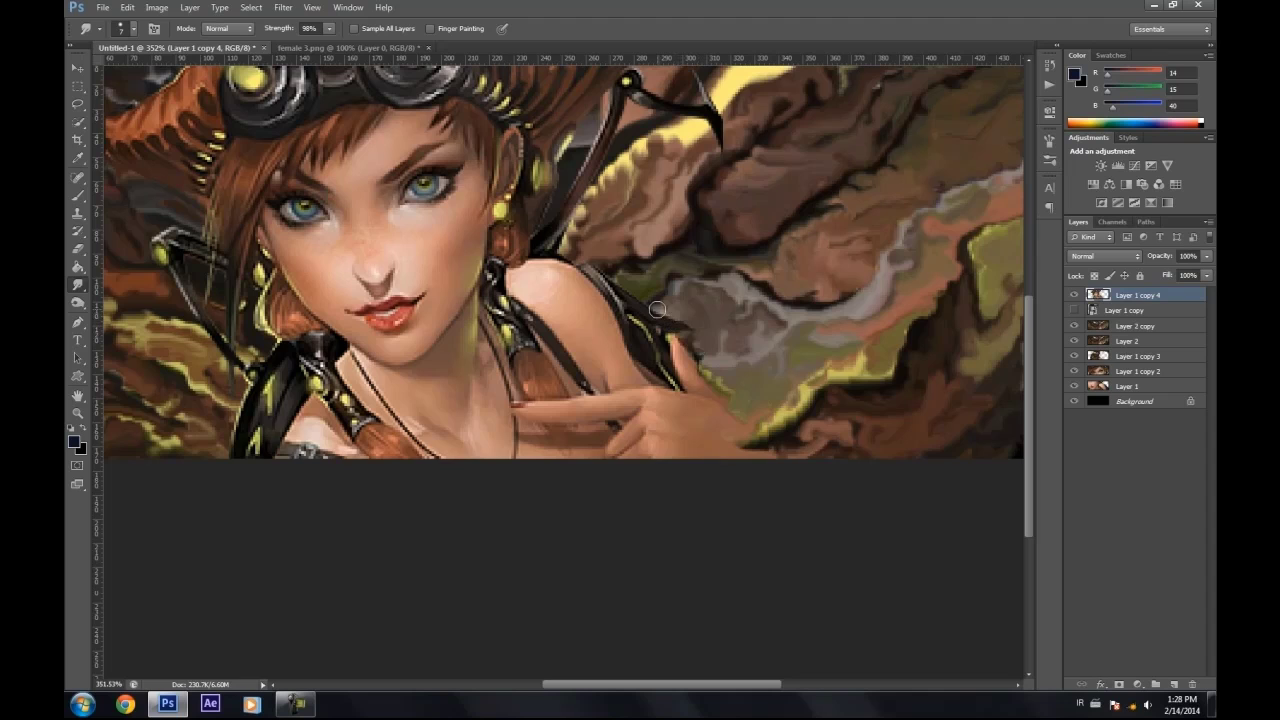
scroll(657, 309, up, 3)
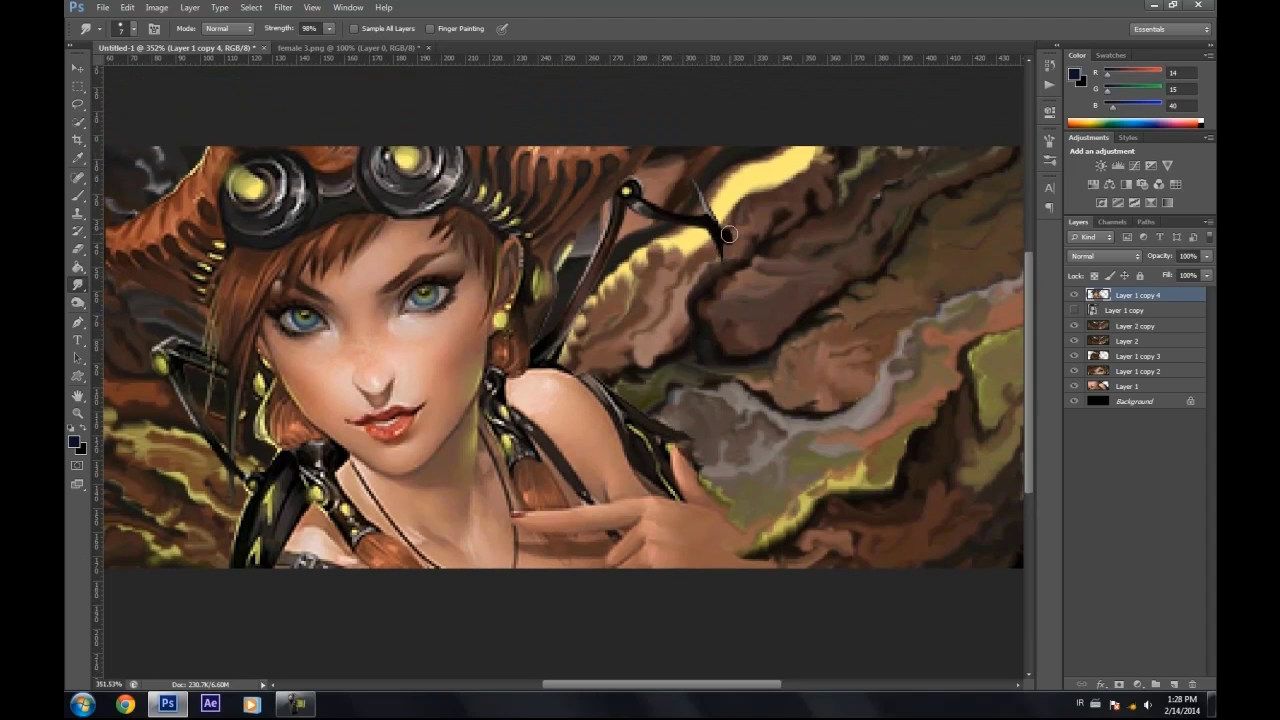
mouse_move(726, 248)
mouse_down()
mouse_move(700, 217)
mouse_move(717, 223)
mouse_move(713, 207)
mouse_move(670, 217)
mouse_move(687, 236)
mouse_move(713, 217)
mouse_move(689, 239)
mouse_up()
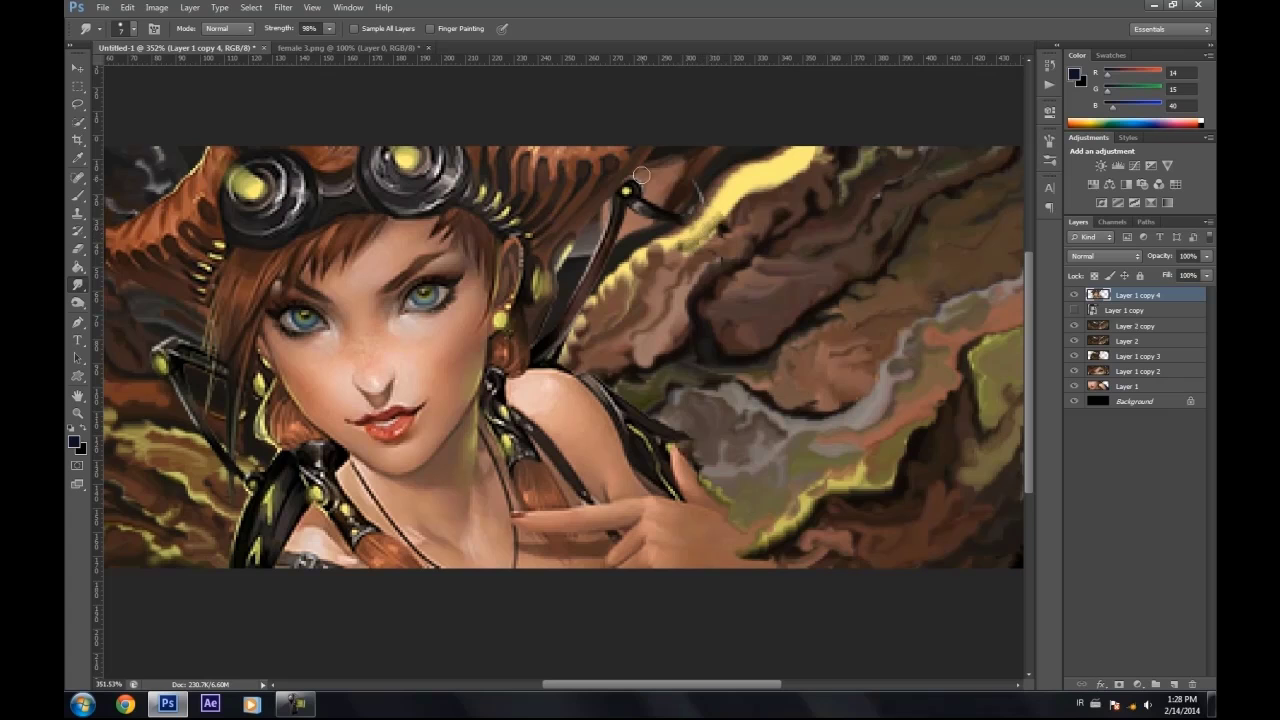
scroll(430, 259, left, 5)
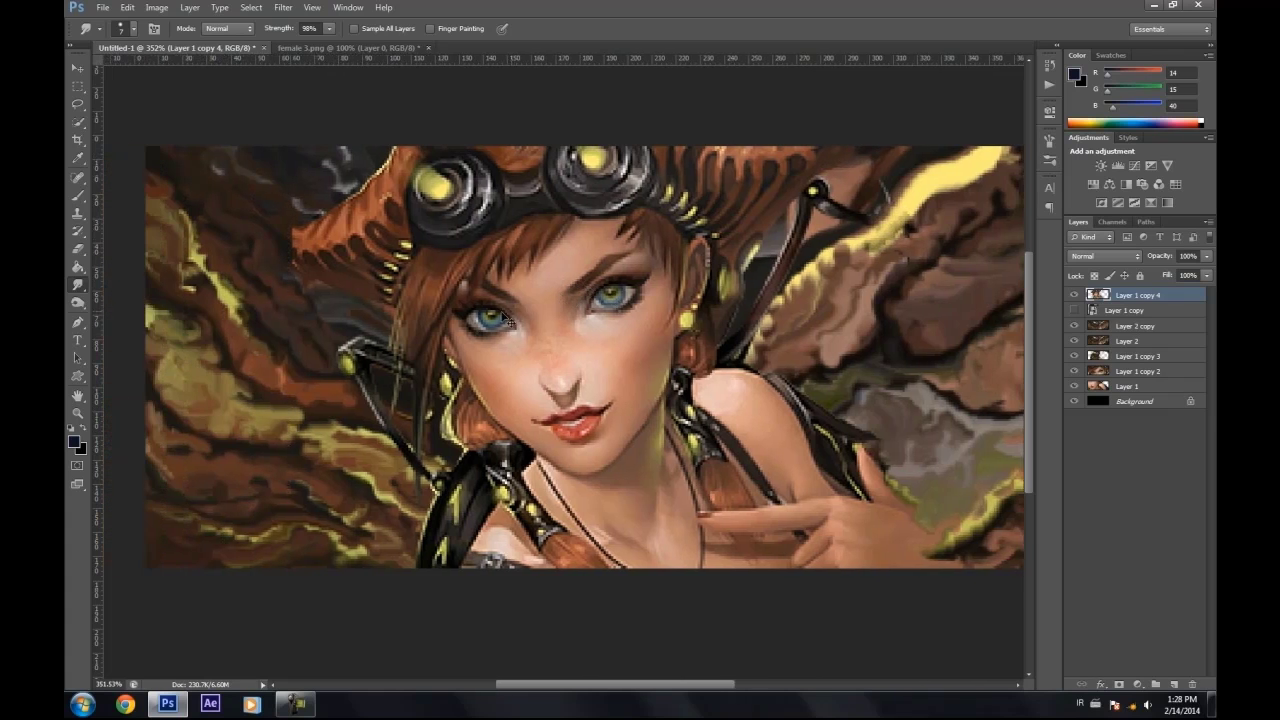
drag(534, 514, 534, 500)
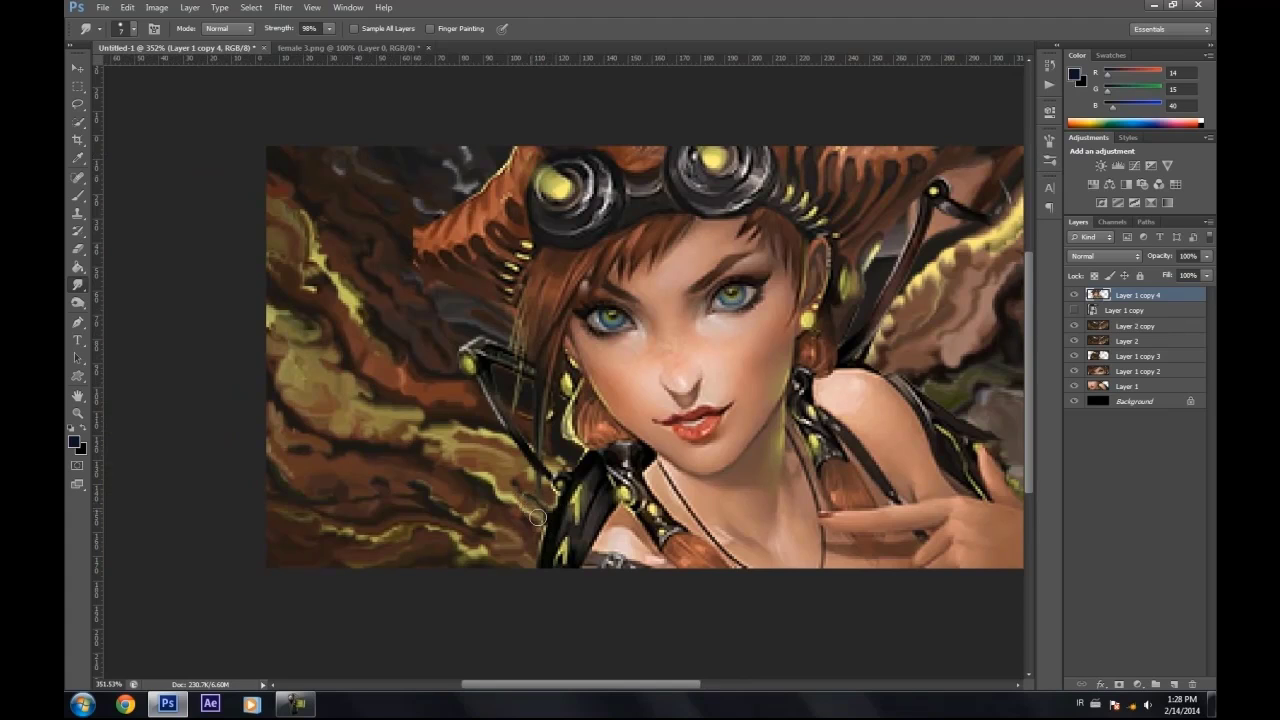
drag(541, 541, 524, 557)
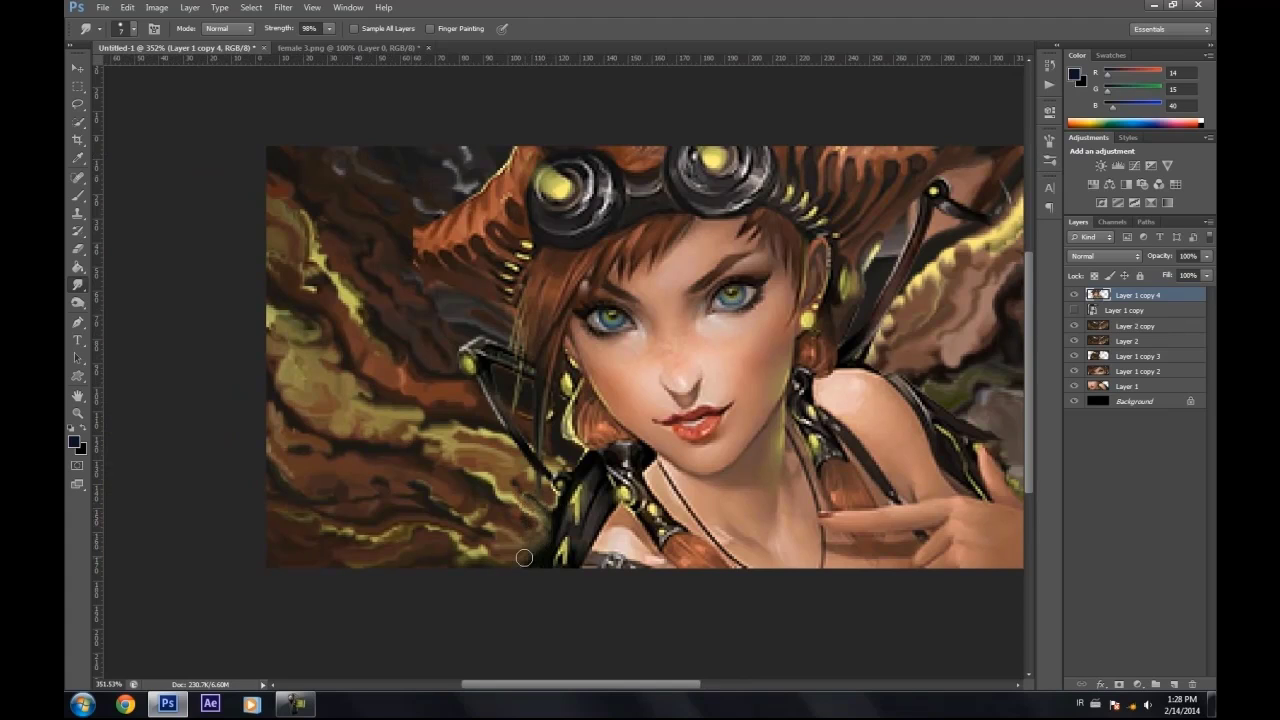
- Smudge the hat's left brim strokes outward and blend its brown strokes
mouse_move(413, 329)
mouse_down()
mouse_move(406, 226)
mouse_move(418, 258)
mouse_move(396, 250)
mouse_move(401, 230)
mouse_move(332, 160)
mouse_up()
drag(373, 211, 410, 216)
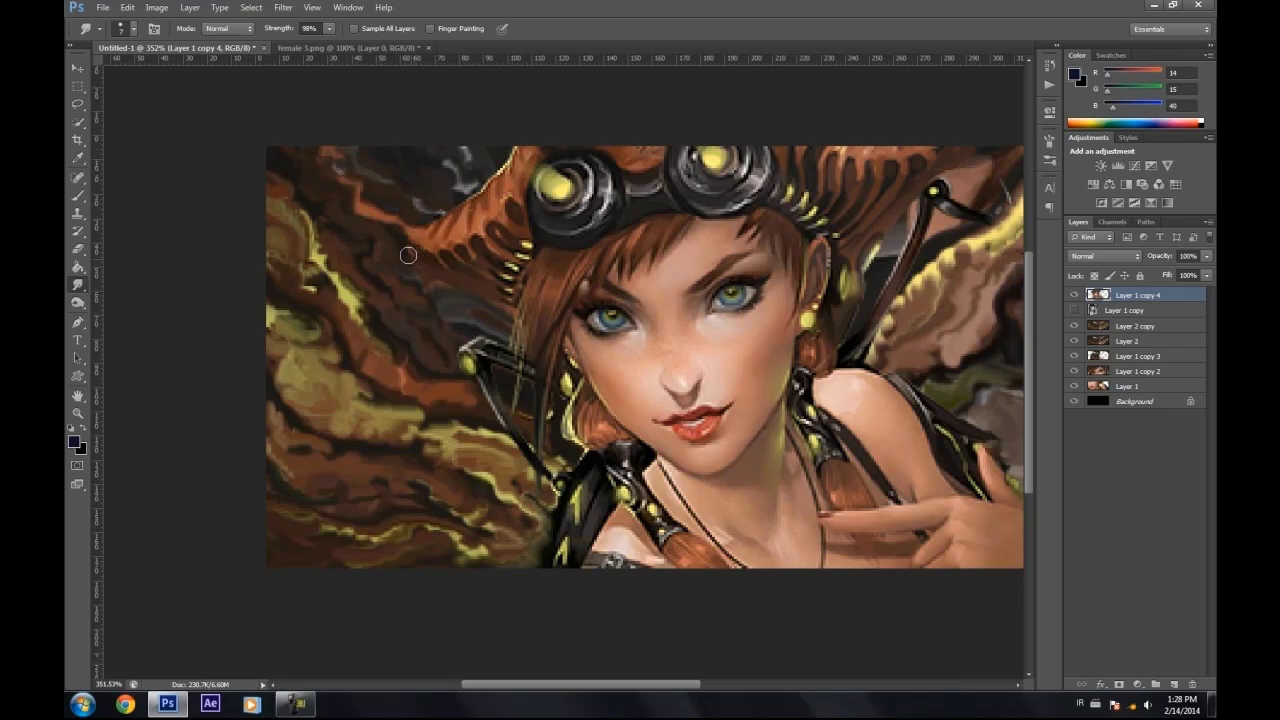
drag(407, 249, 400, 242)
click(312, 8)
- Add a Gradient Map adjustment layer using the Black, White preset in Luminosity blend mode
click(348, 146)
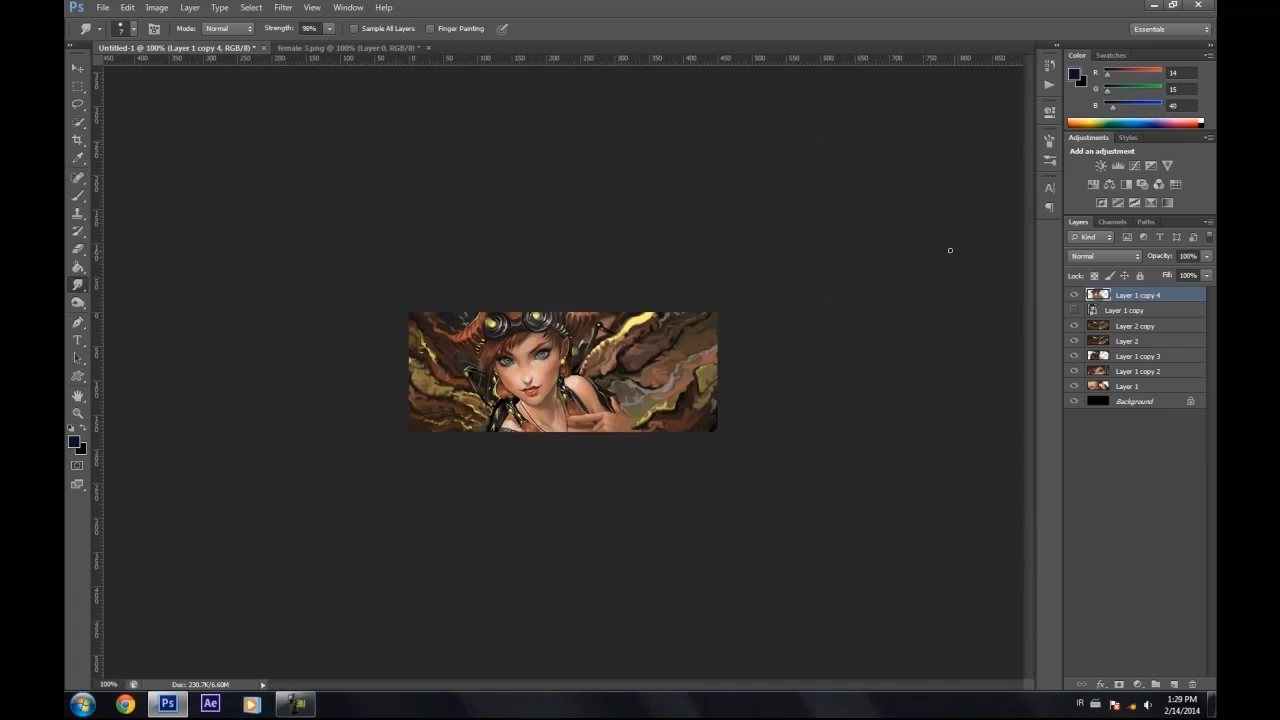
click(1148, 683)
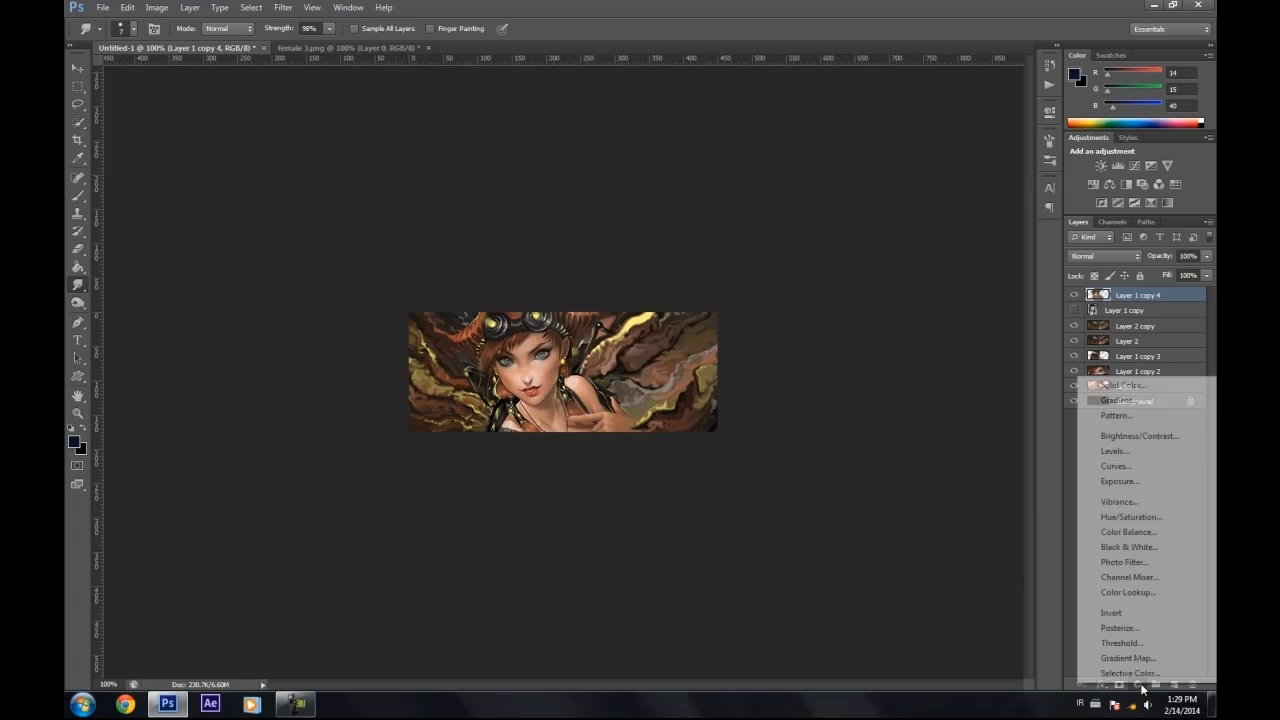
click(1146, 658)
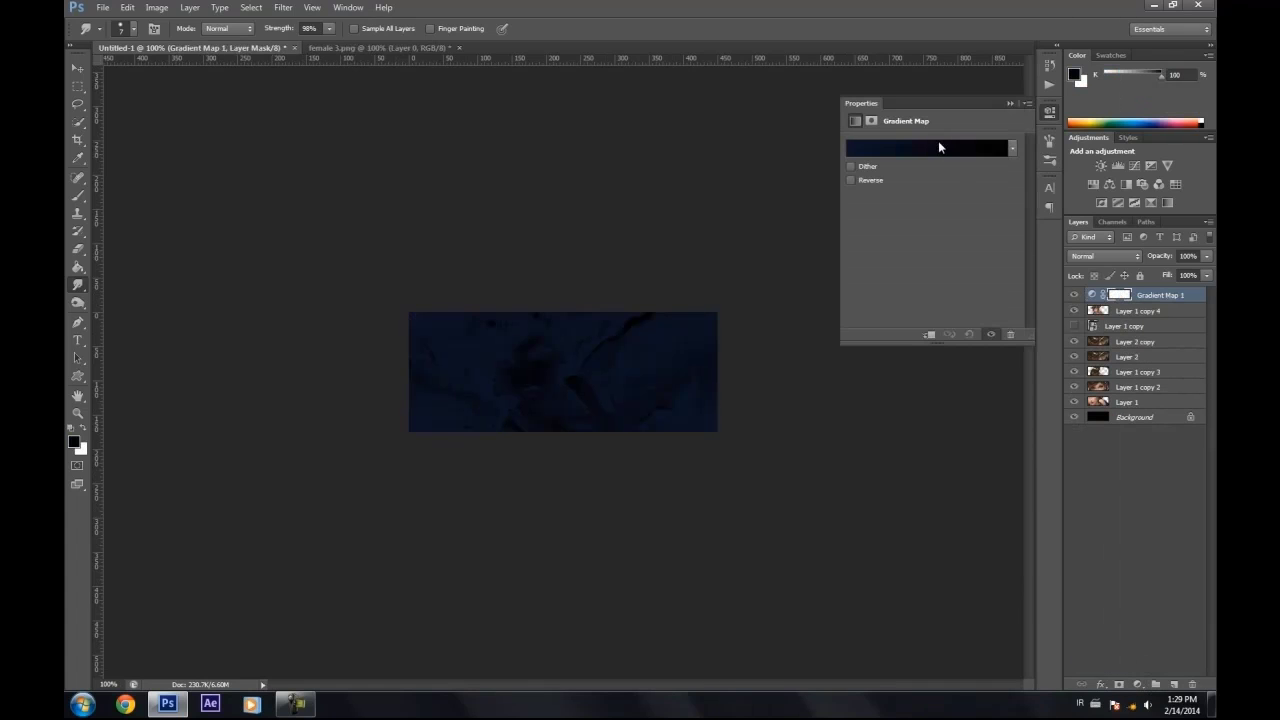
click(938, 147)
click(899, 312)
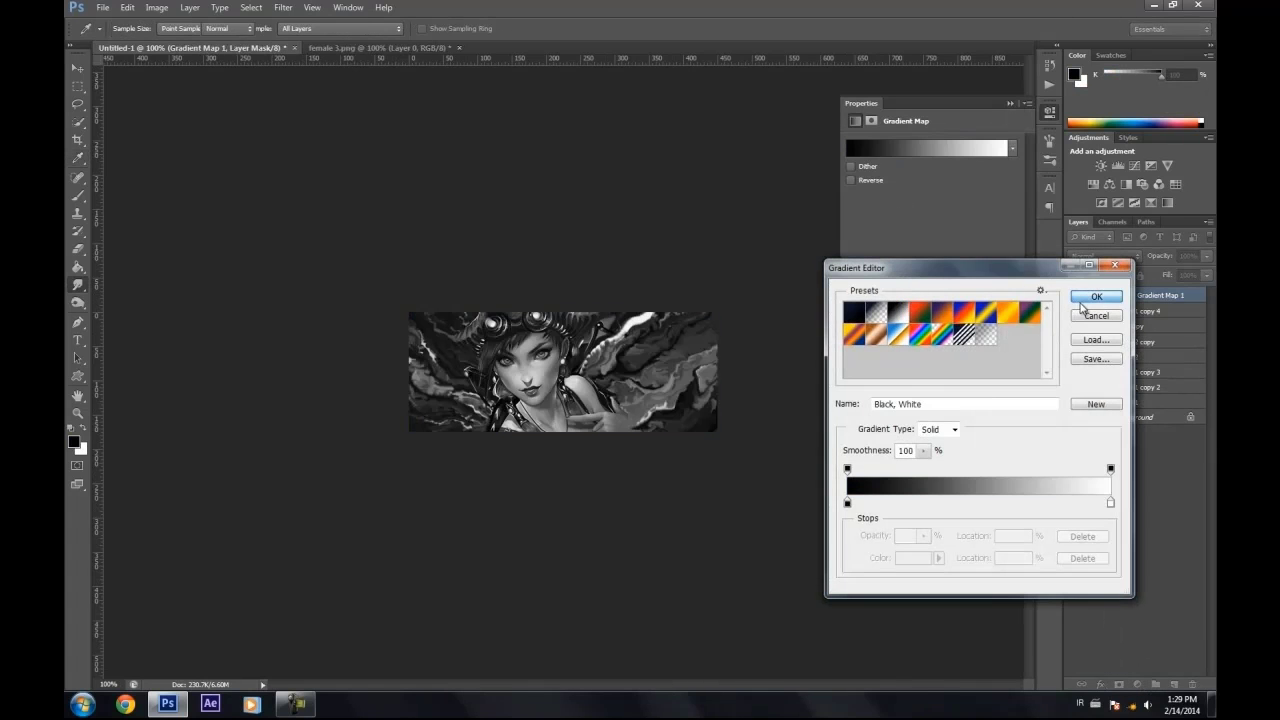
click(1095, 296)
click(1102, 254)
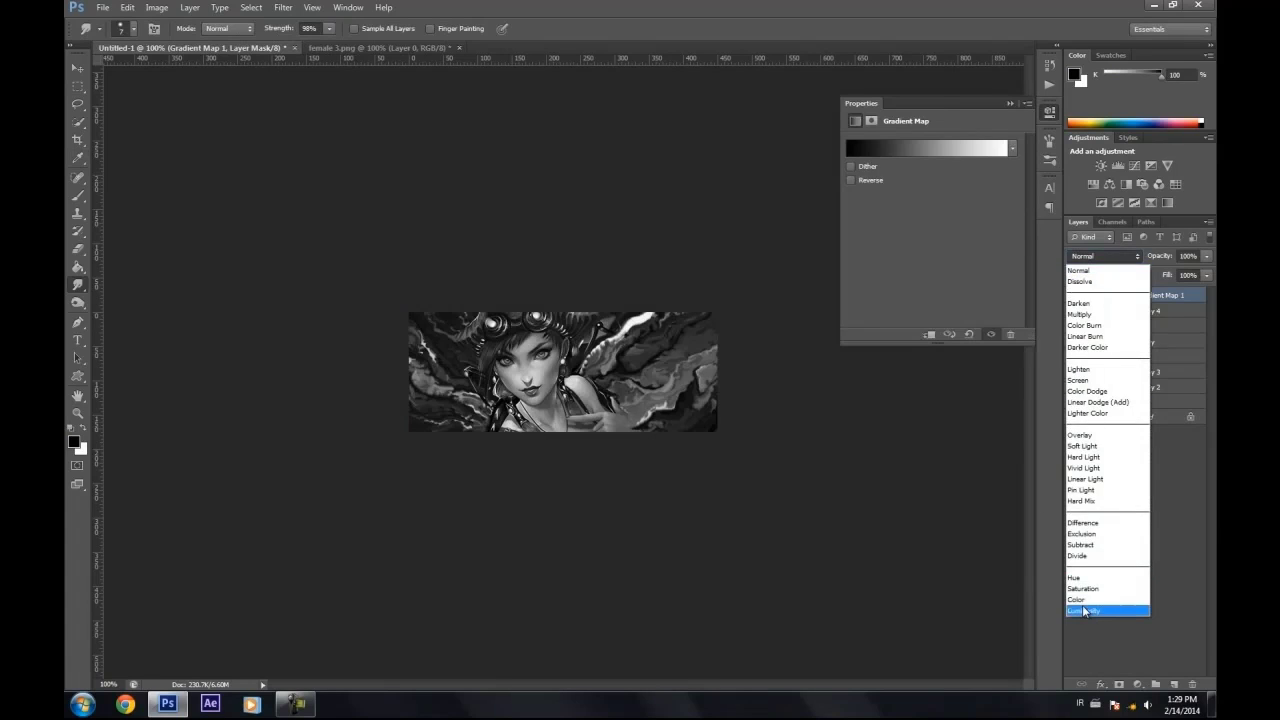
click(1083, 606)
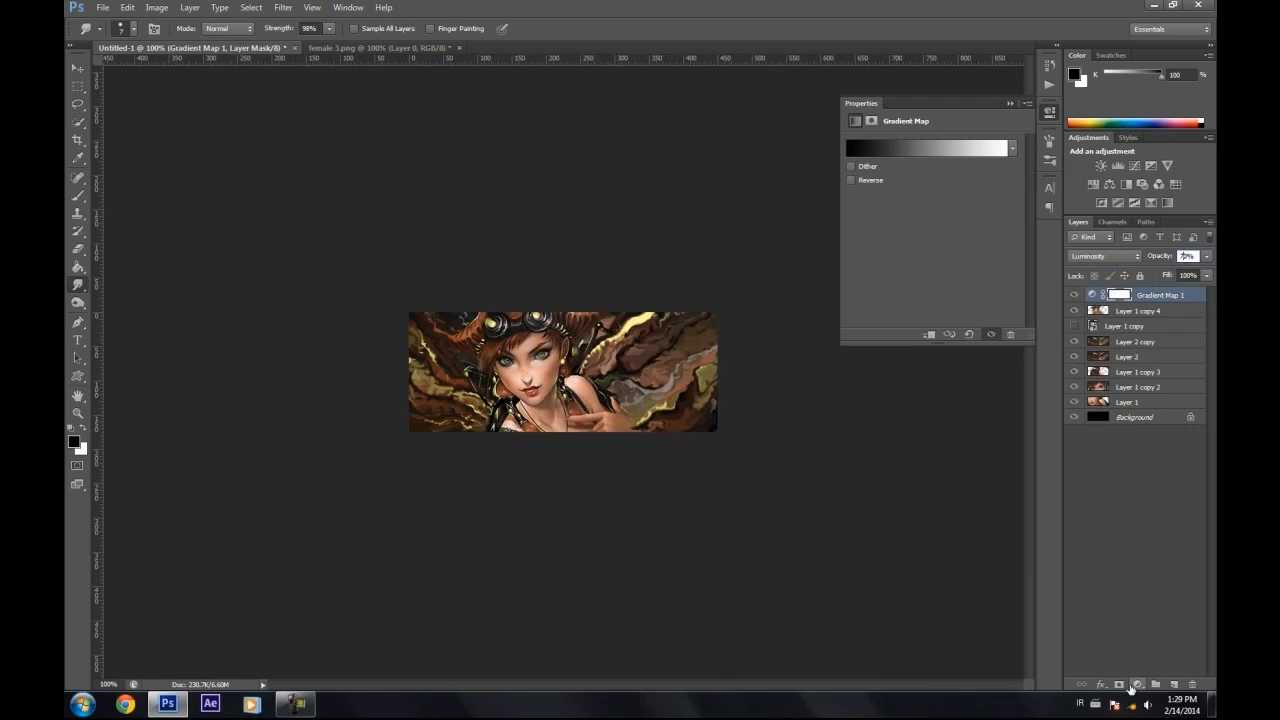
click(1133, 685)
- Add a Violet, Orange Gradient Map layer in Overlay mode at 30% opacity
click(1128, 660)
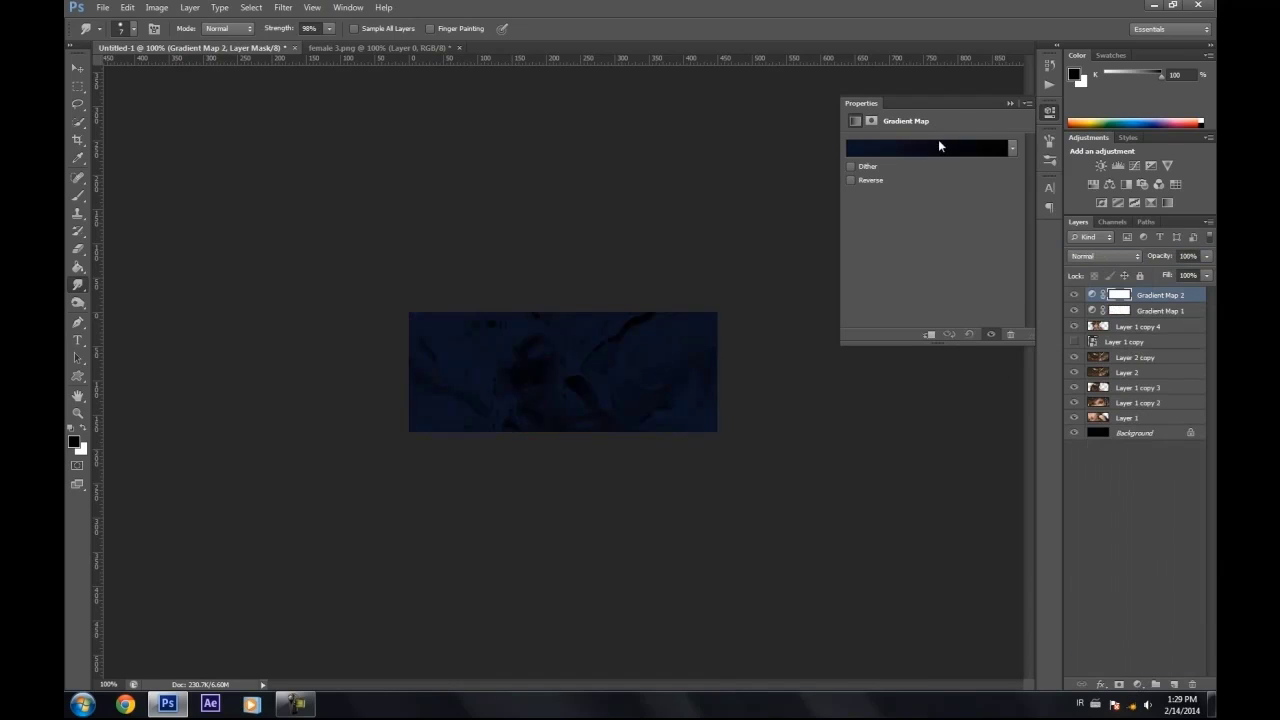
click(938, 146)
click(983, 307)
click(1090, 295)
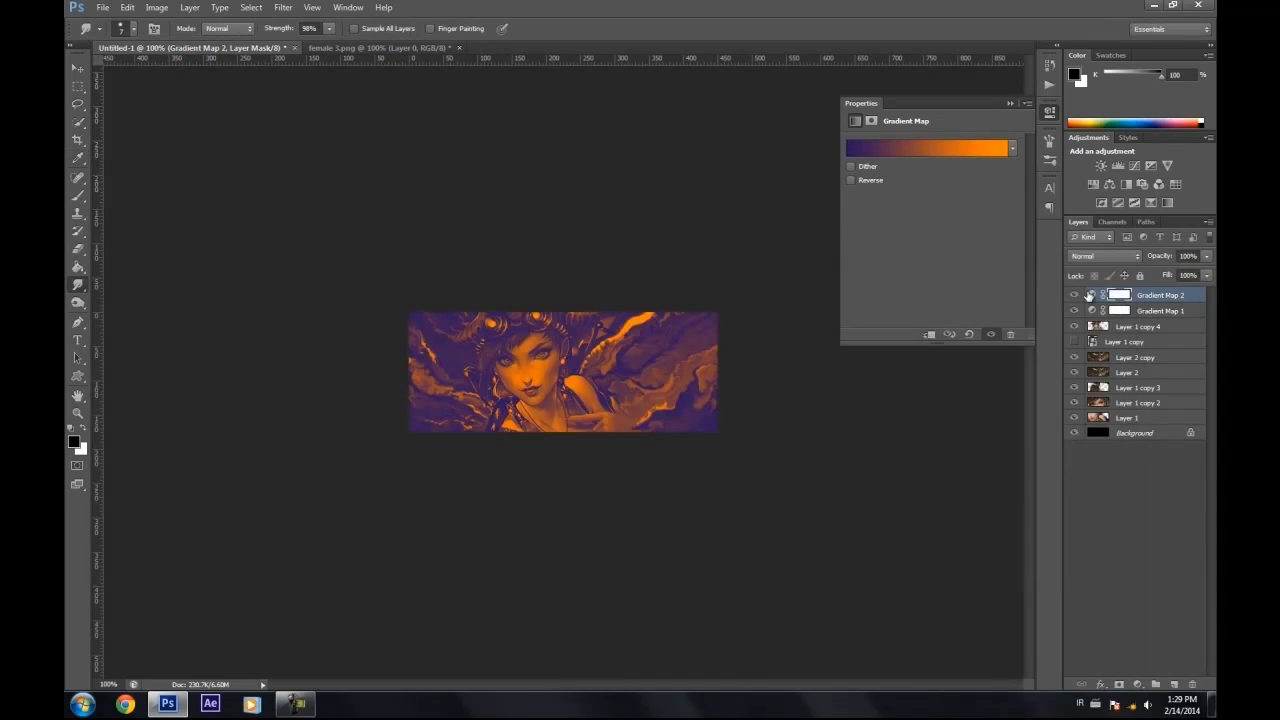
click(1097, 257)
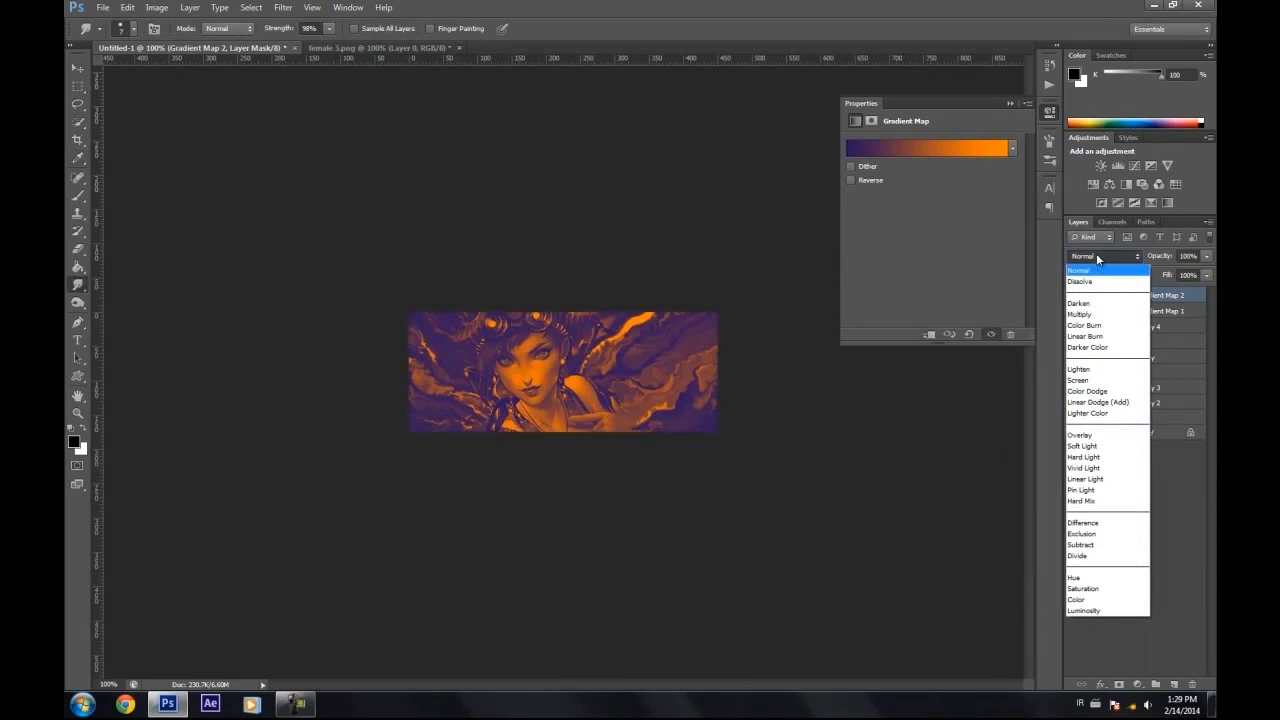
click(1100, 432)
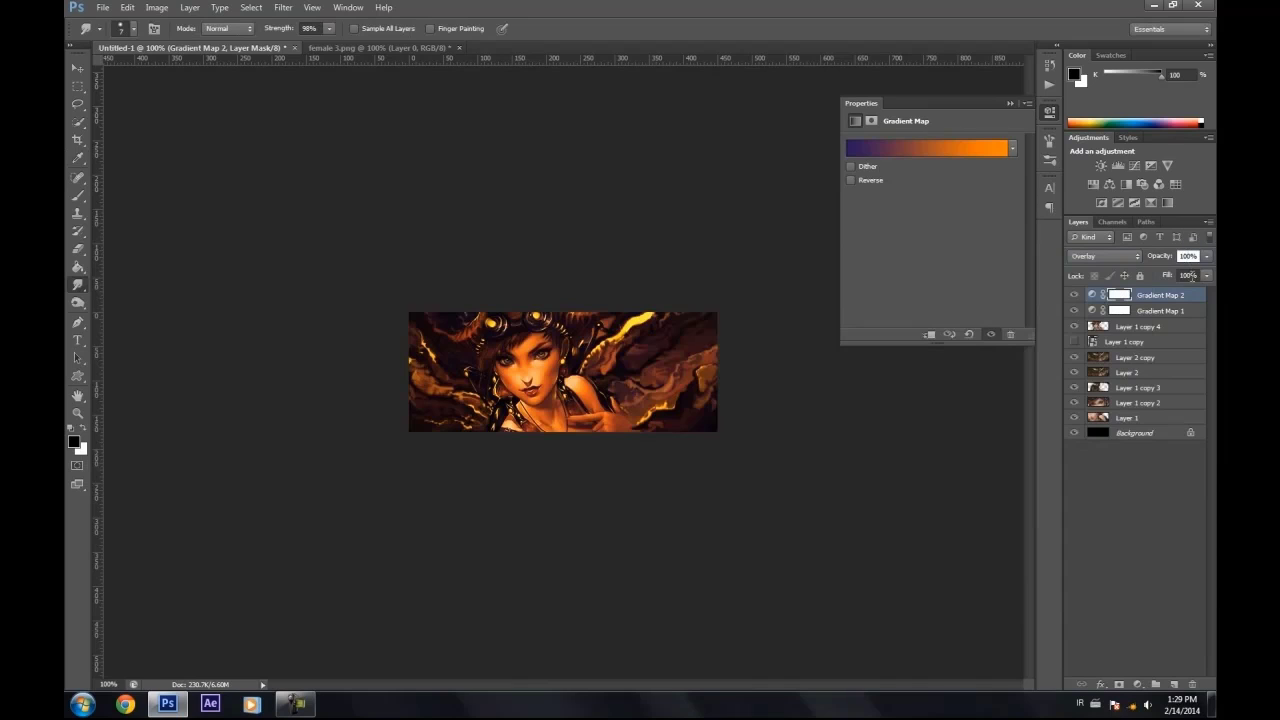
text(30)
key(Return)
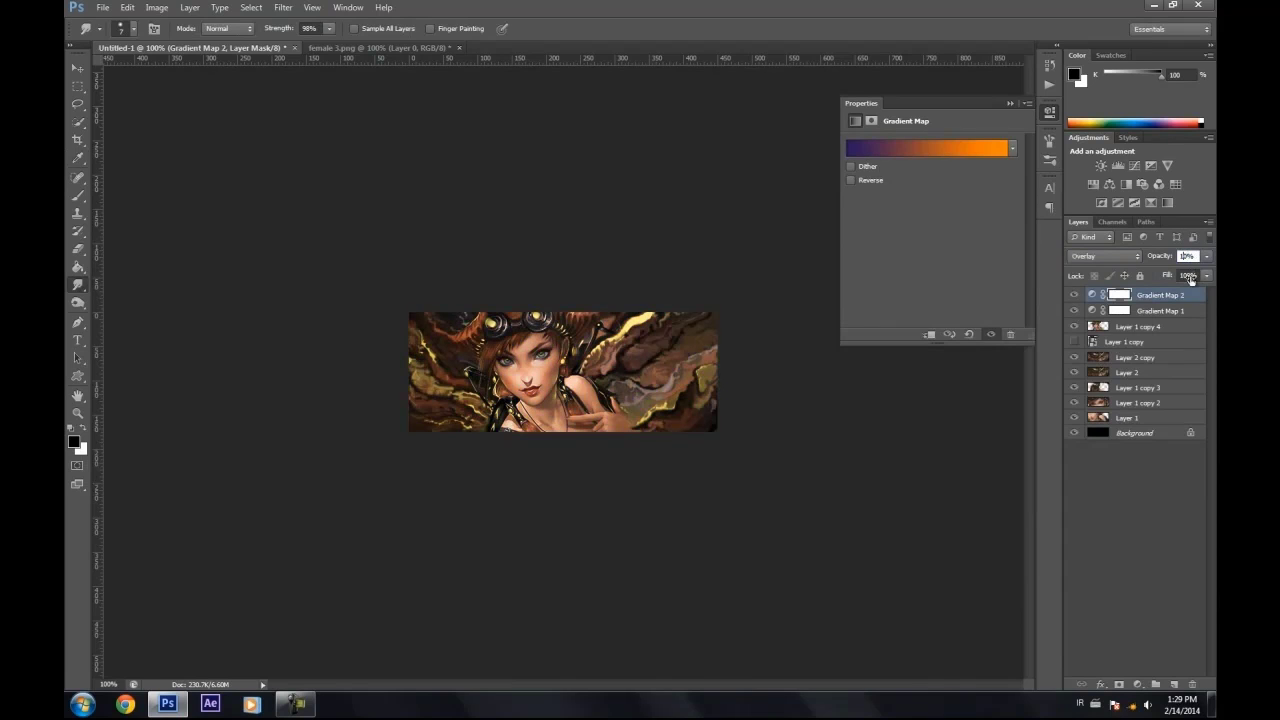
- Duplicate Gradient Map 2 and set its left gradient stop to dark brown 1d1005
key(ctrl+j)
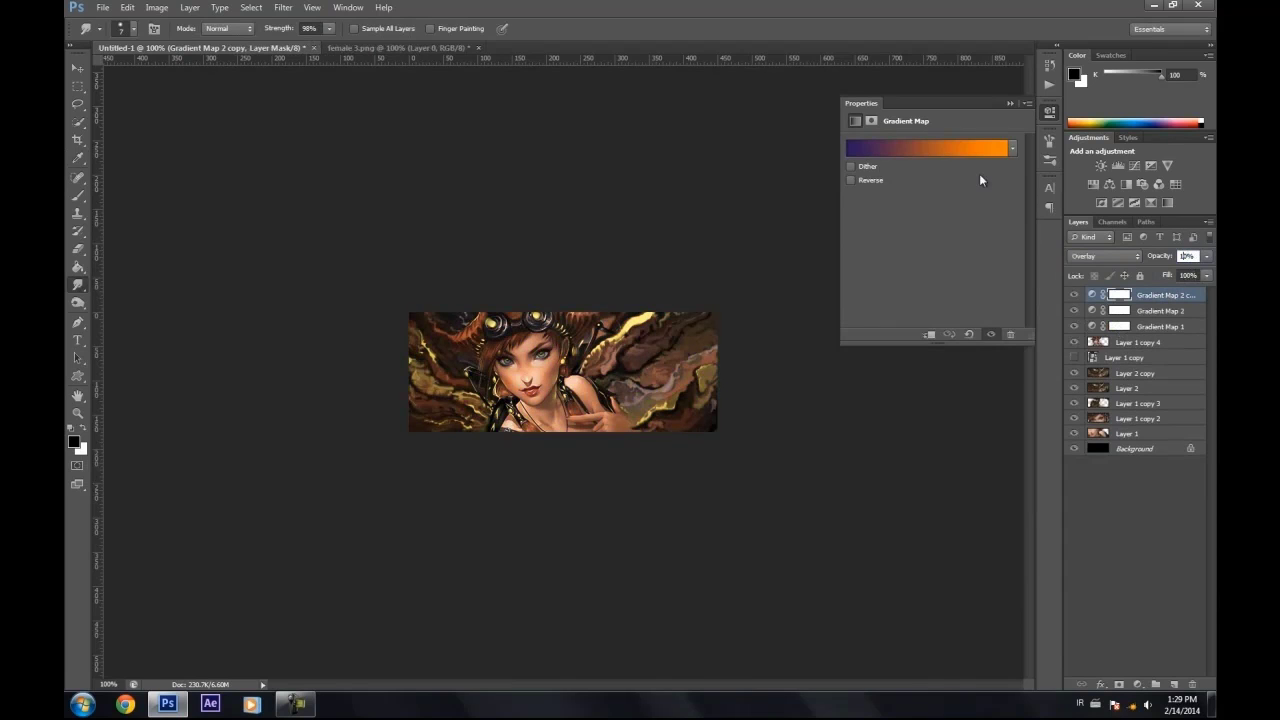
click(947, 147)
click(848, 504)
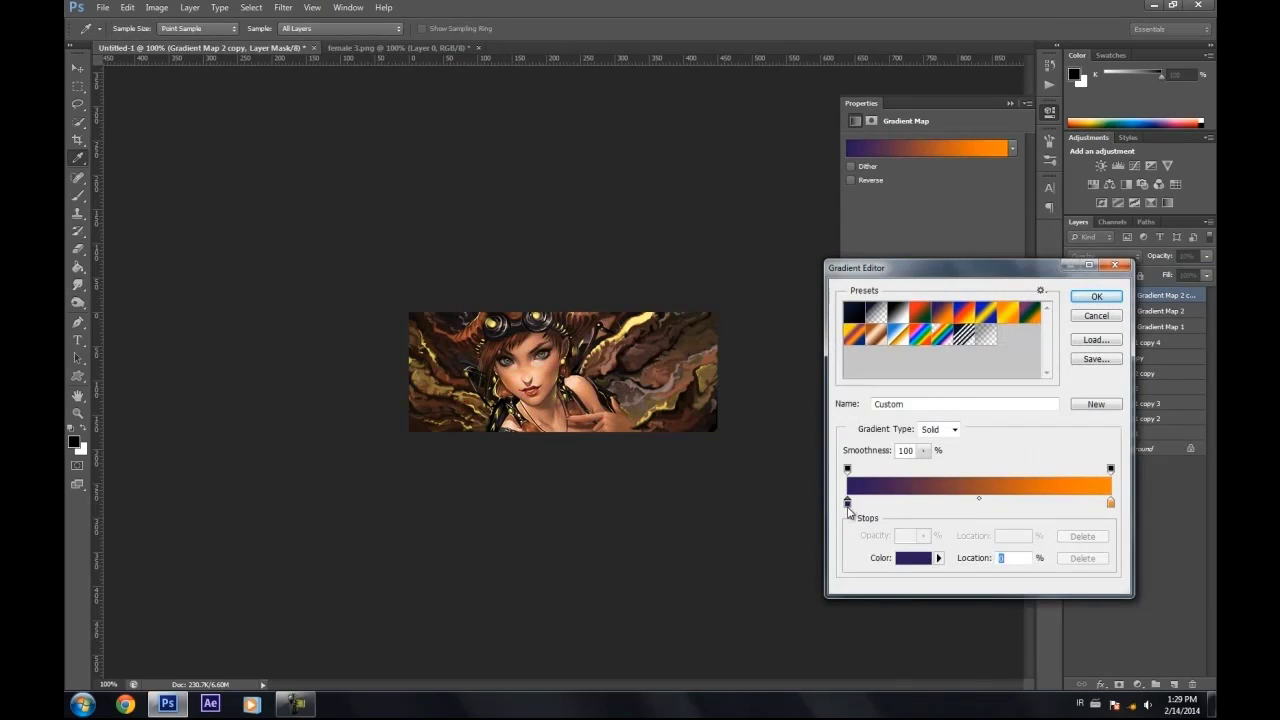
click(903, 558)
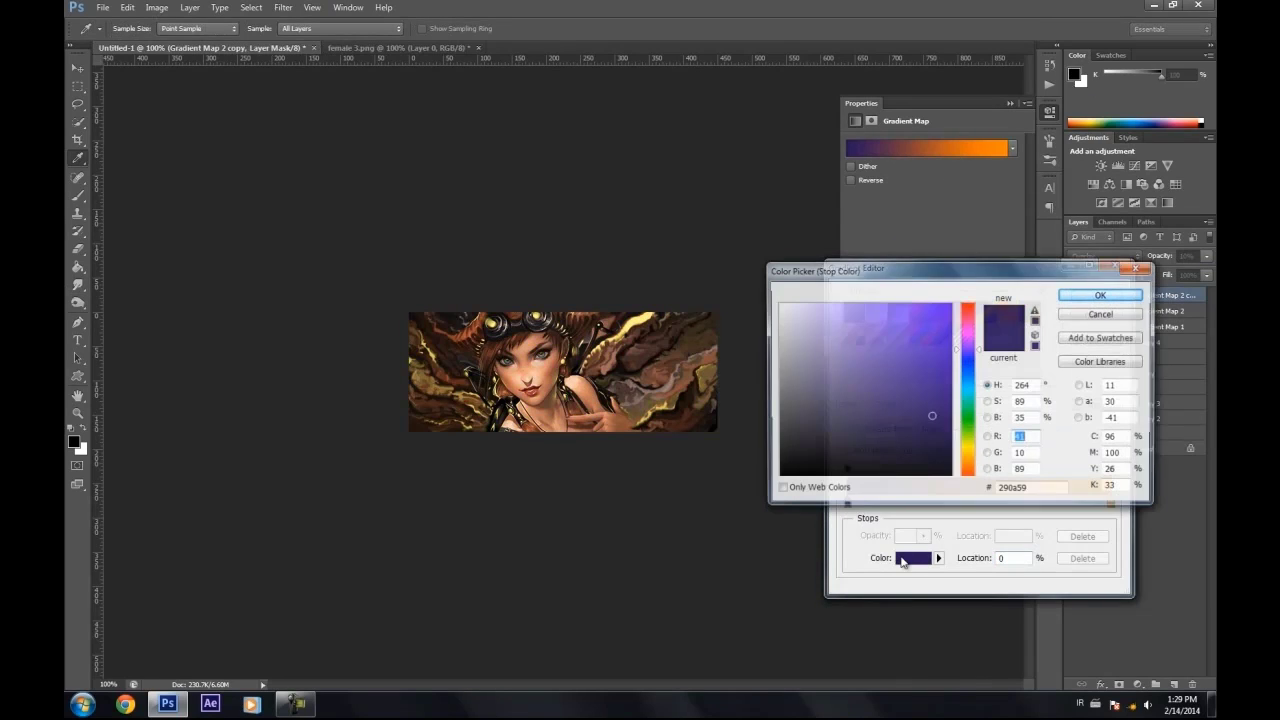
click(968, 464)
drag(931, 446, 924, 458)
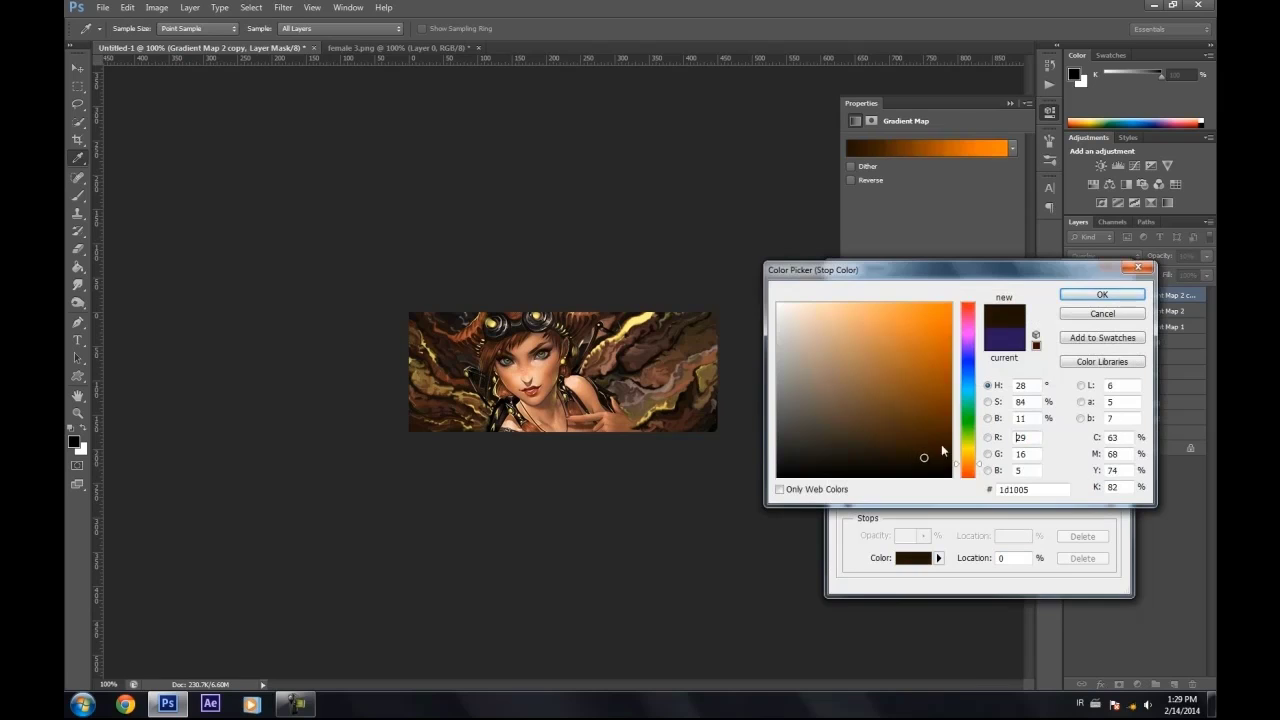
click(1093, 297)
- Set the right gradient stop to teal green 55ffa9 and confirm the gradient
click(1110, 503)
click(913, 558)
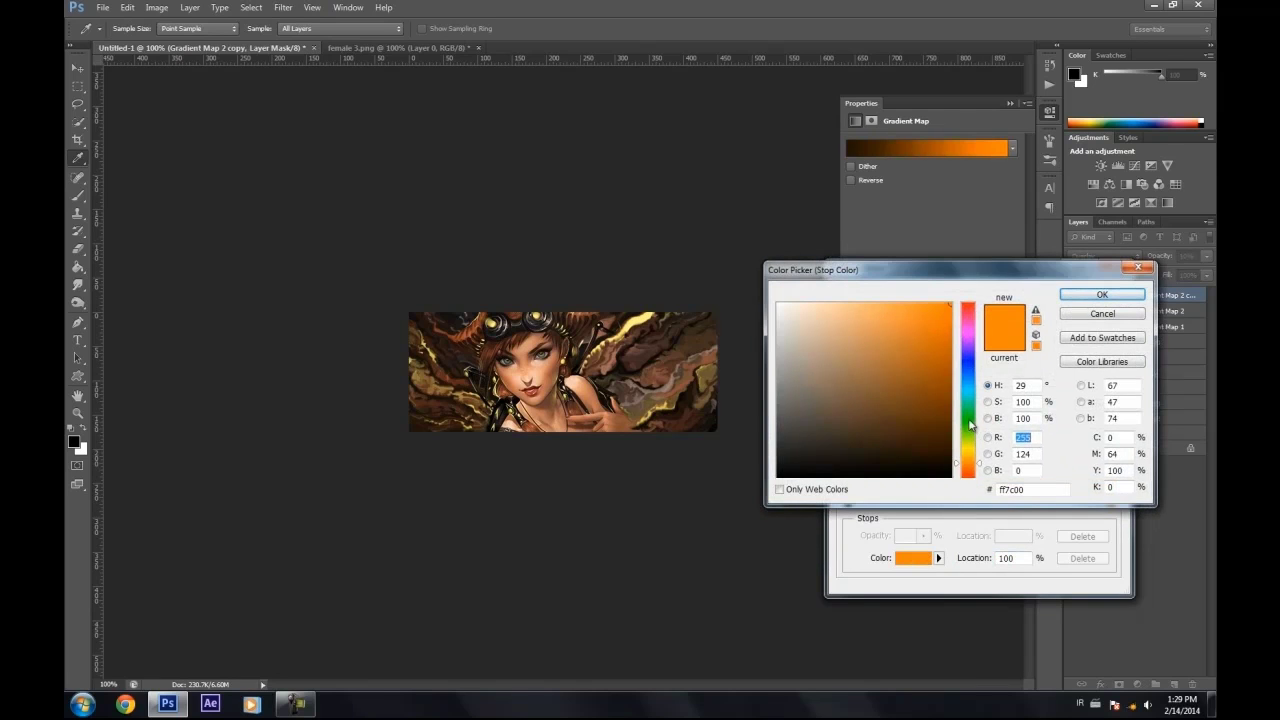
click(969, 405)
click(893, 303)
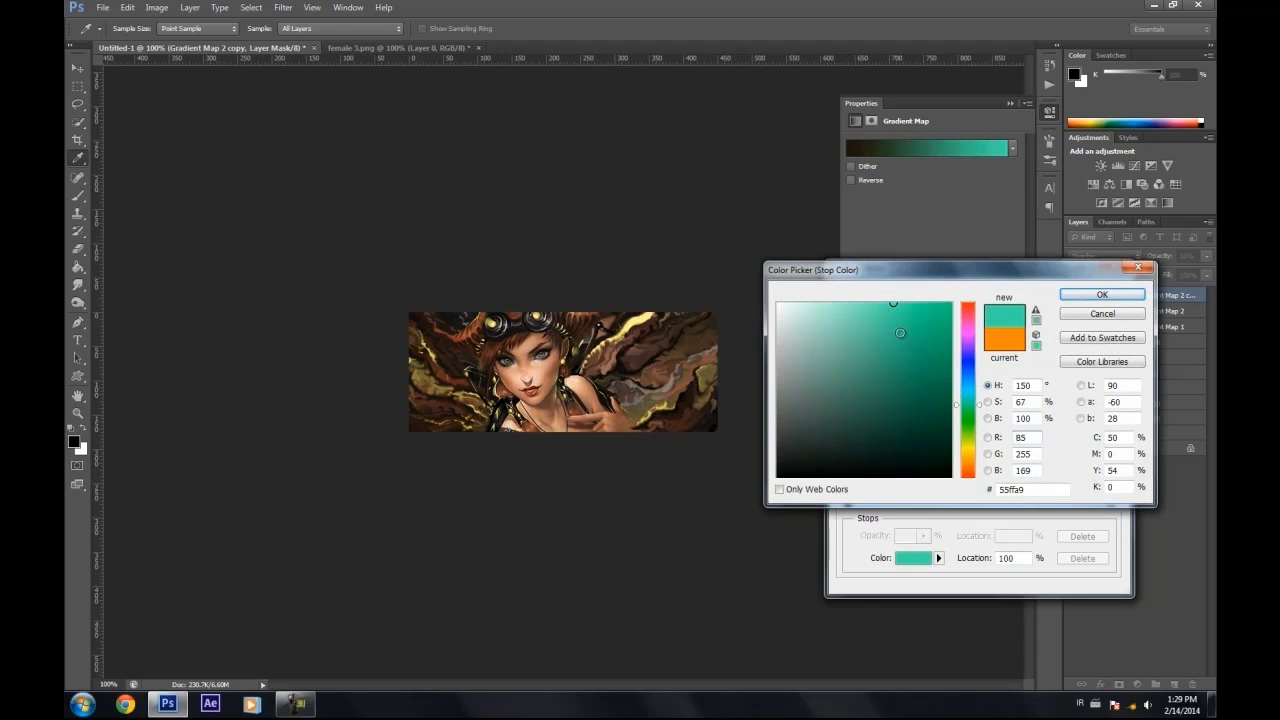
click(1070, 292)
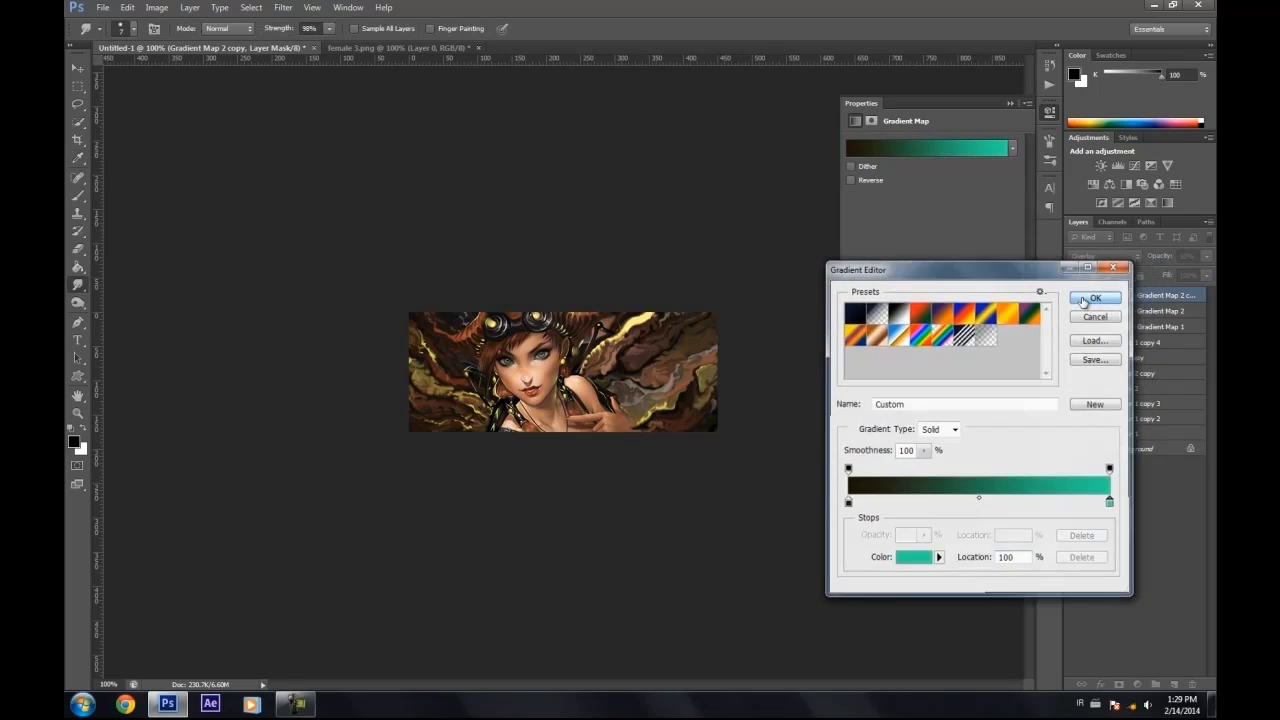
click(1084, 299)
click(1137, 684)
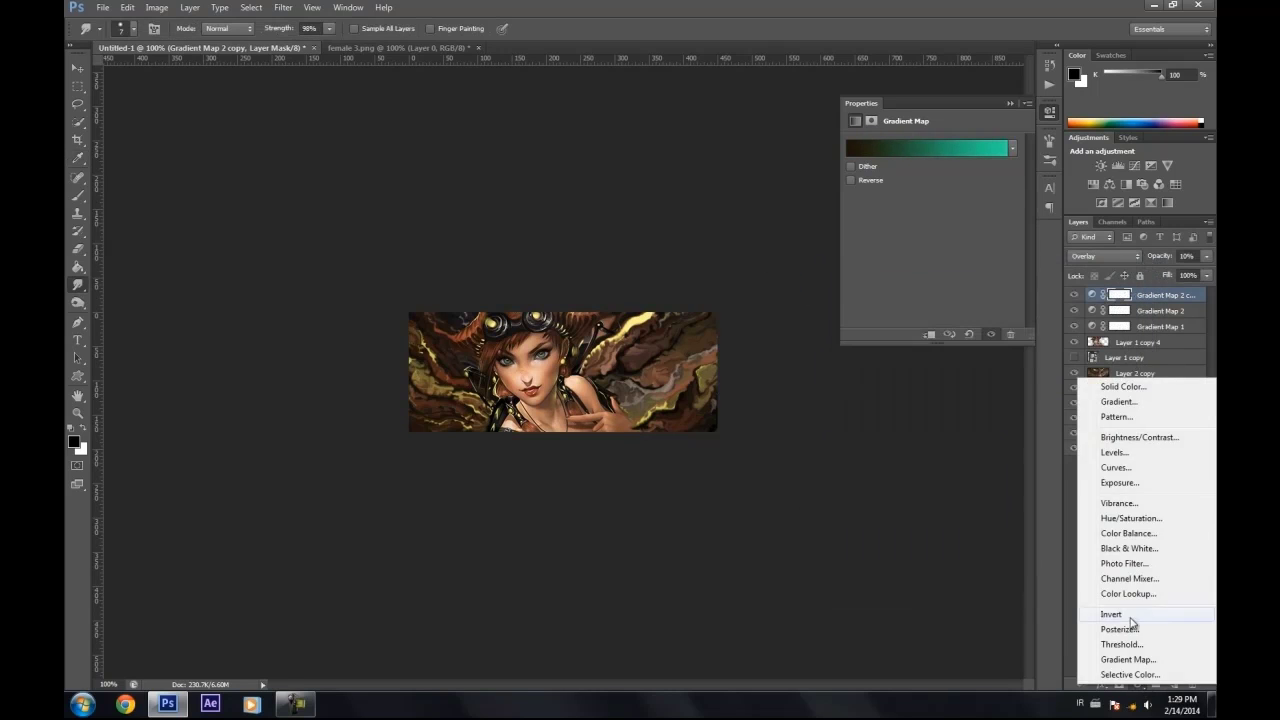
- Add a Photo Filter adjustment layer set to Warming Filter (85) at 25% density
click(1133, 563)
click(925, 145)
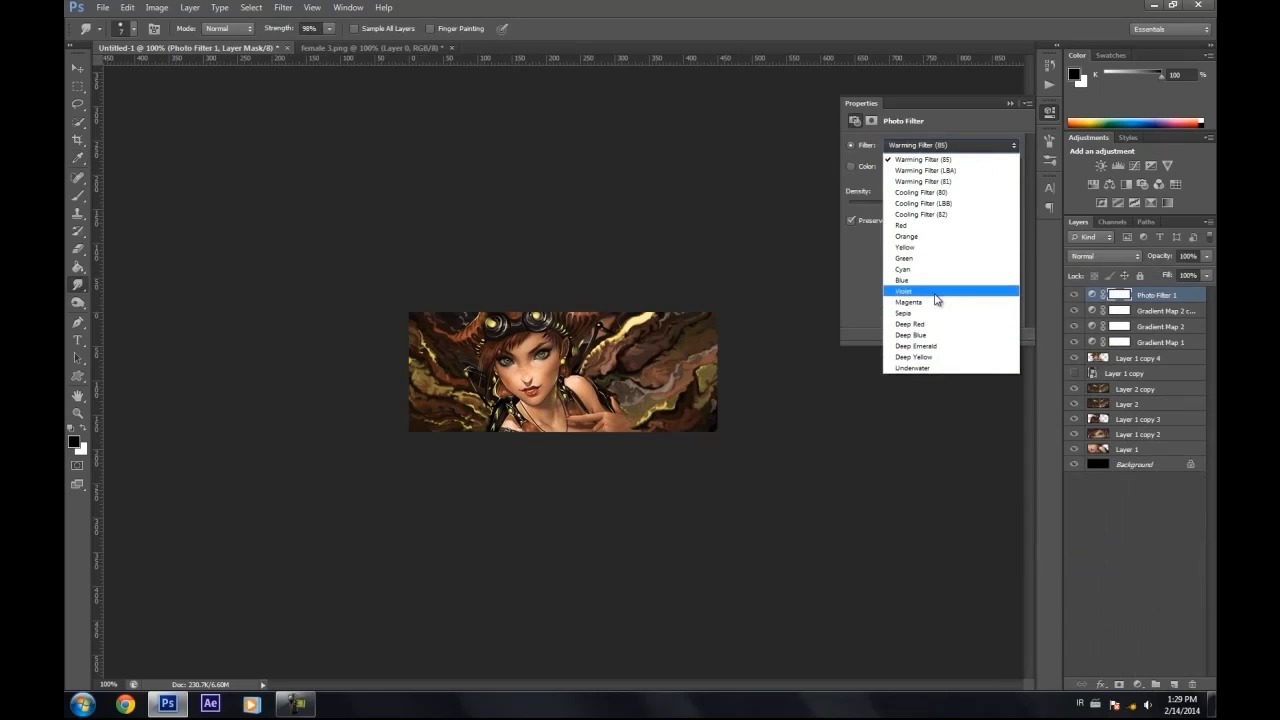
click(933, 291)
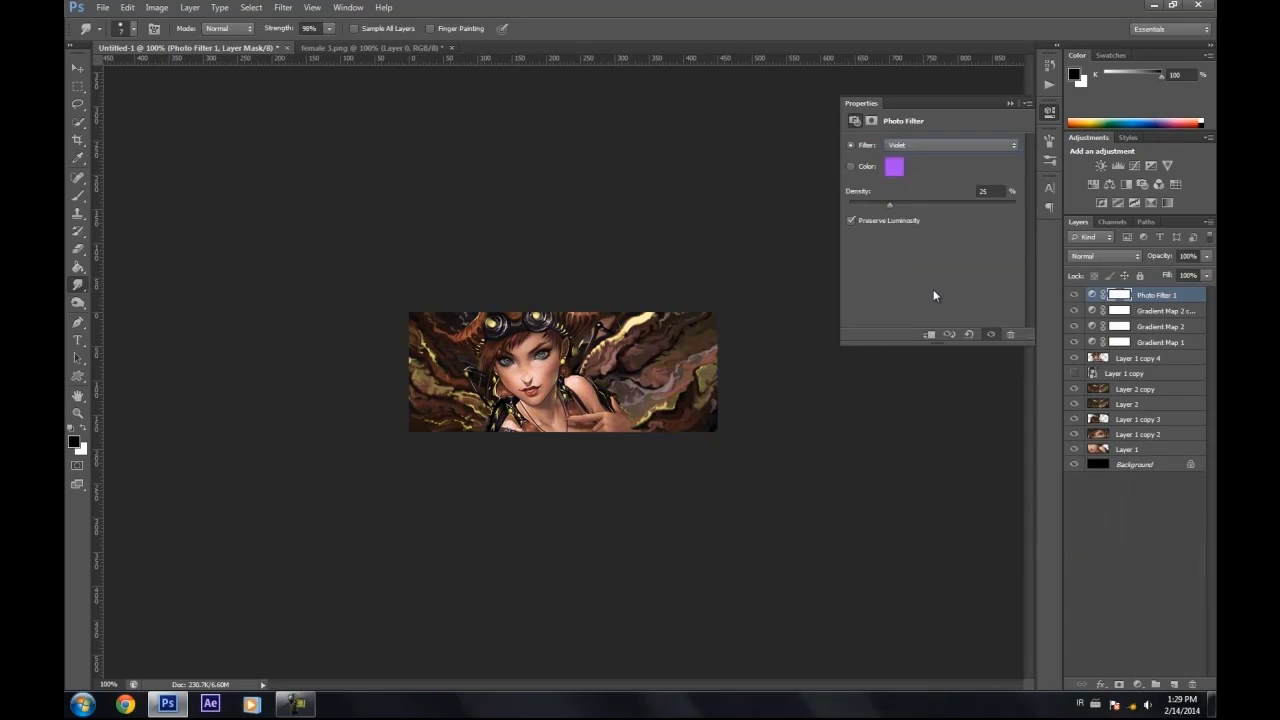
click(940, 145)
click(922, 218)
click(923, 143)
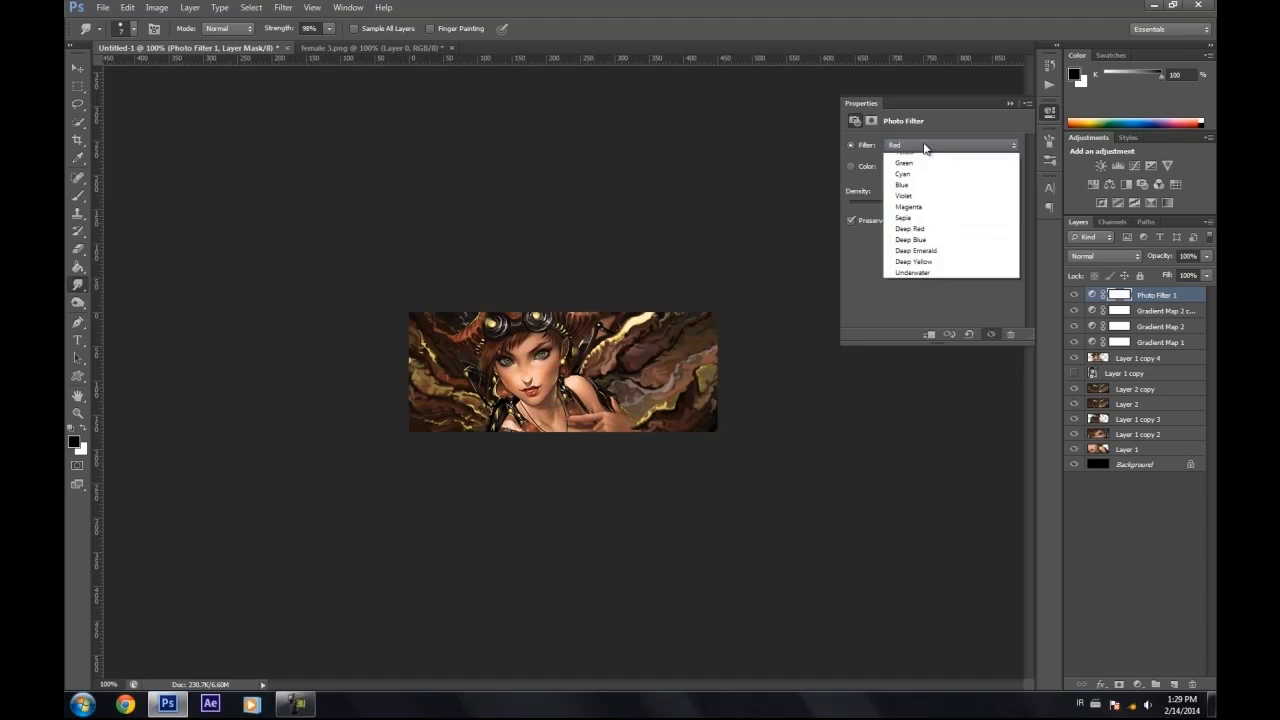
click(924, 158)
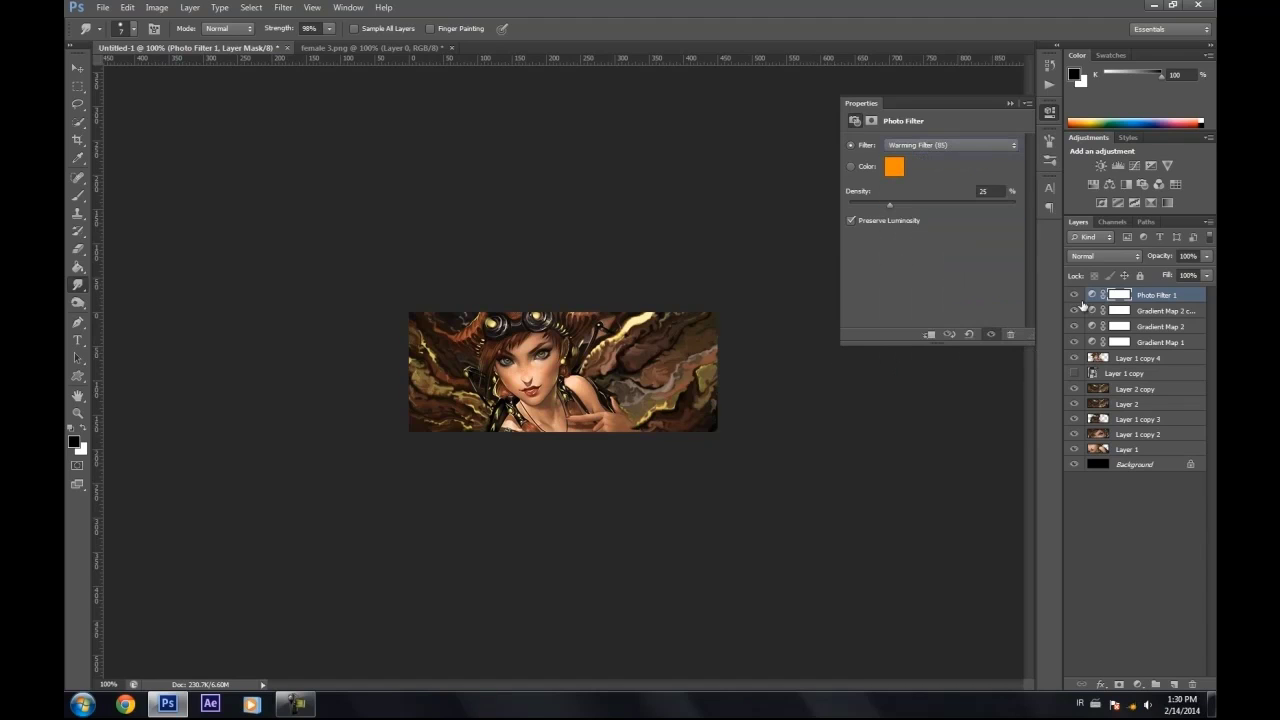
click(1168, 296)
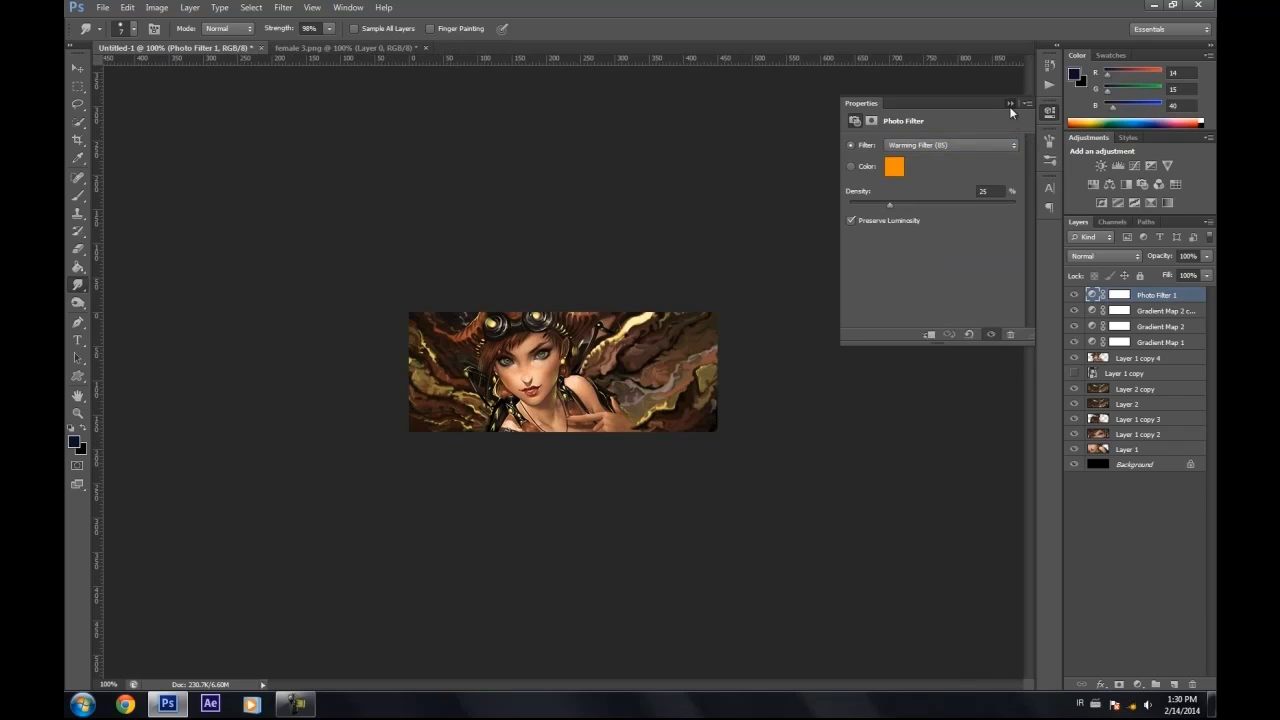
click(1010, 105)
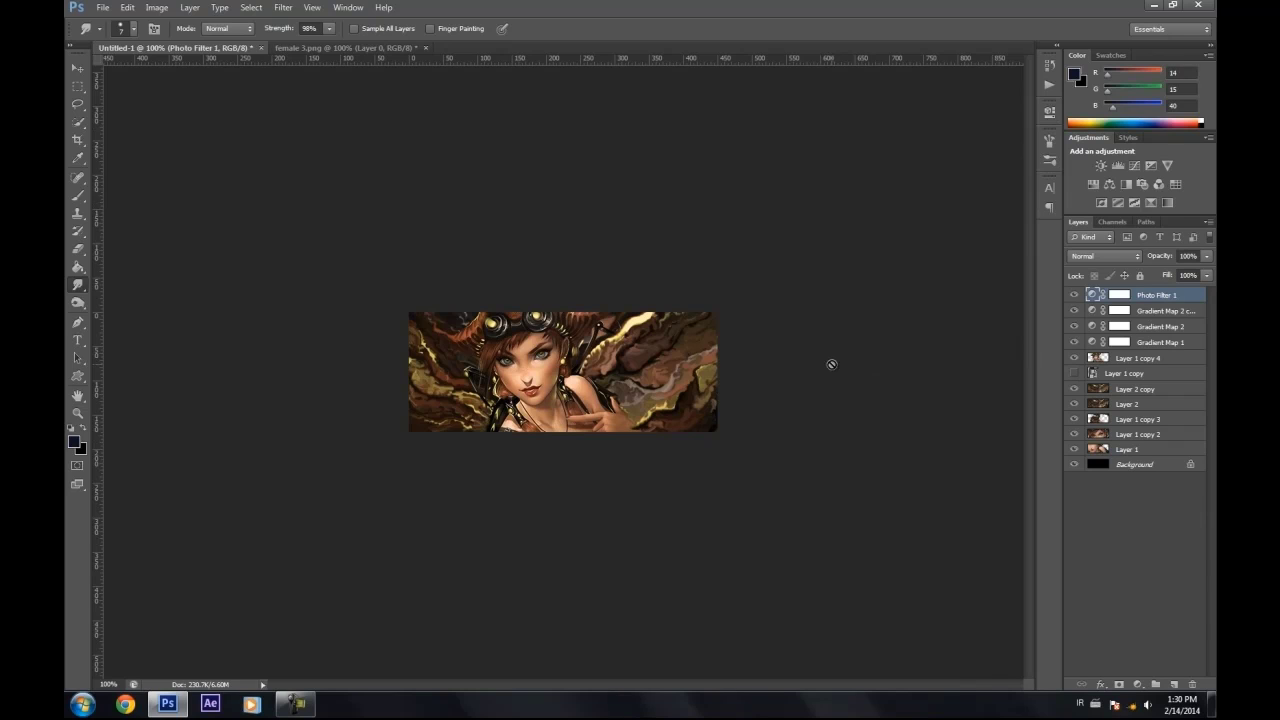
- Open the flare image 1.png from the Resources > Lens Flares folder
key(ctrl+o)
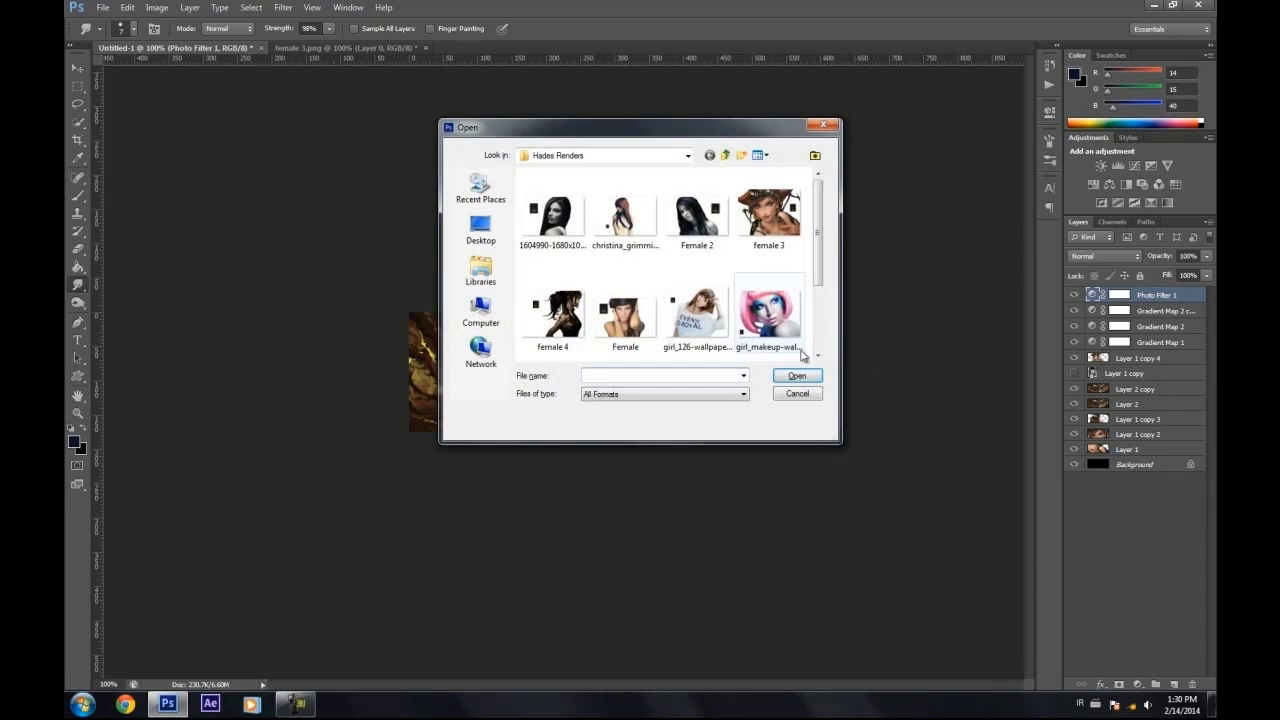
click(727, 155)
click(727, 155)
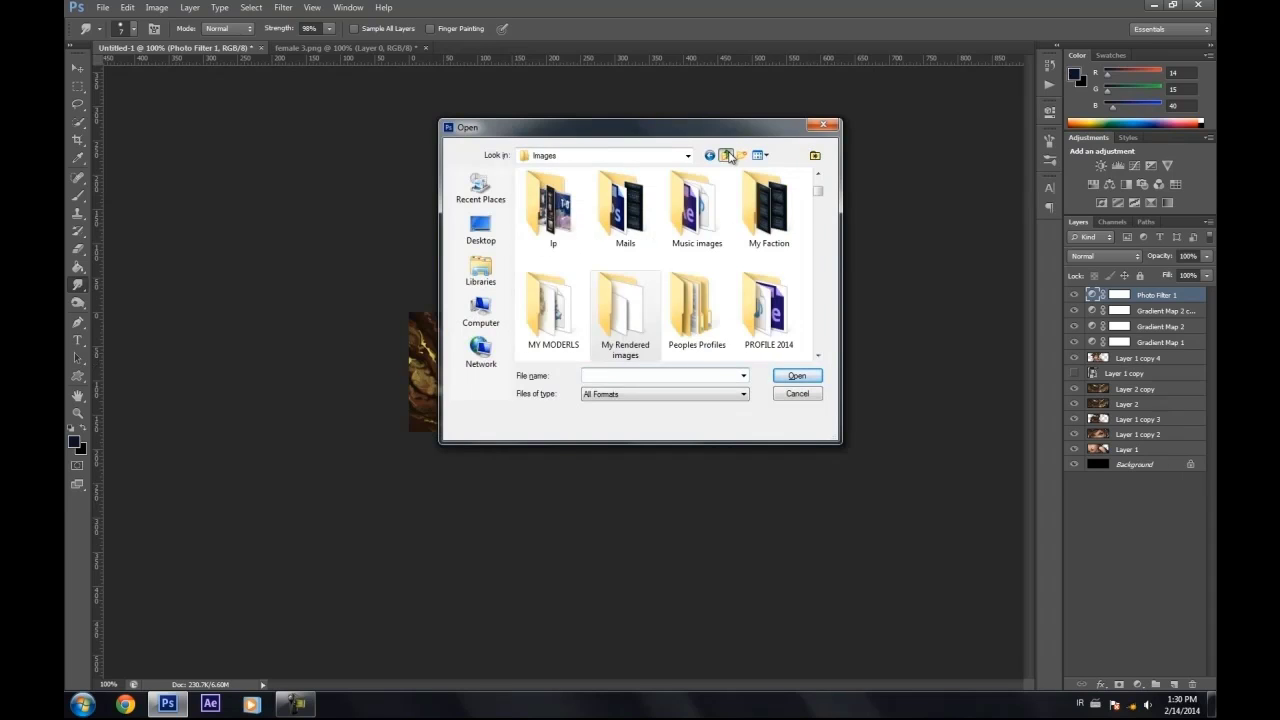
click(727, 155)
double_click(594, 214)
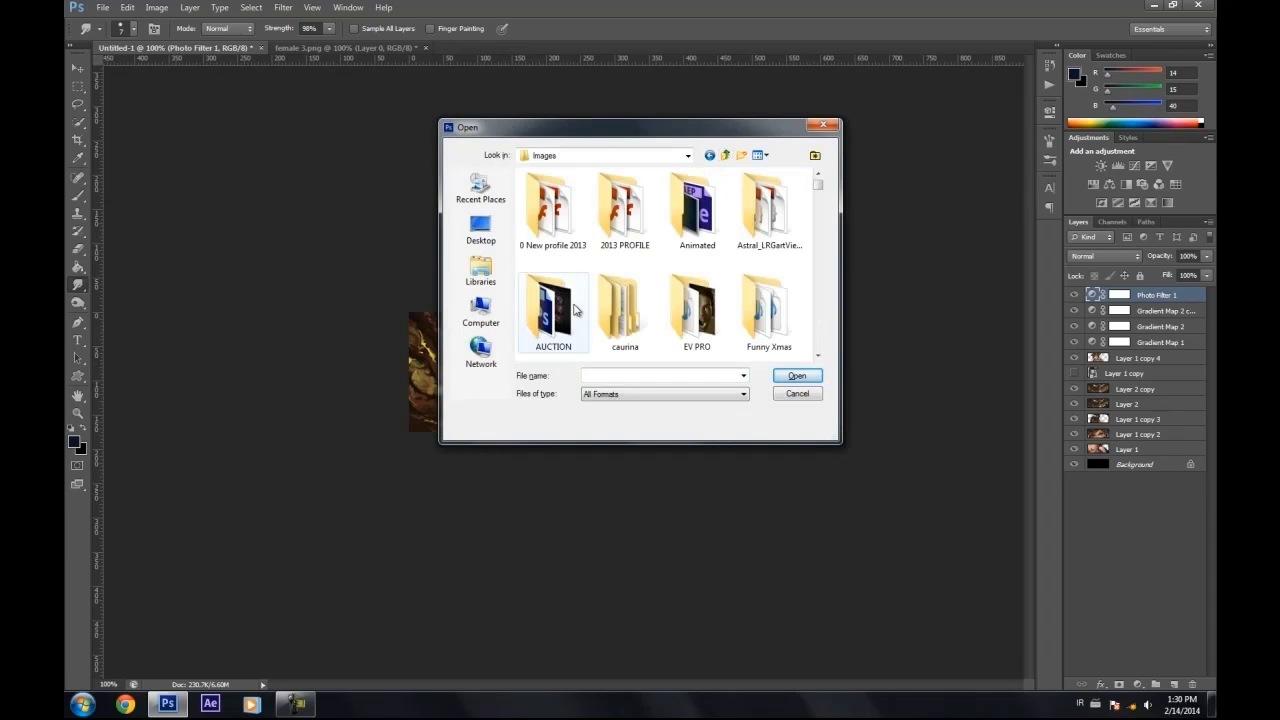
scroll(575, 310, down, 3)
scroll(598, 275, down, 2)
scroll(569, 246, up, 1)
click(562, 243)
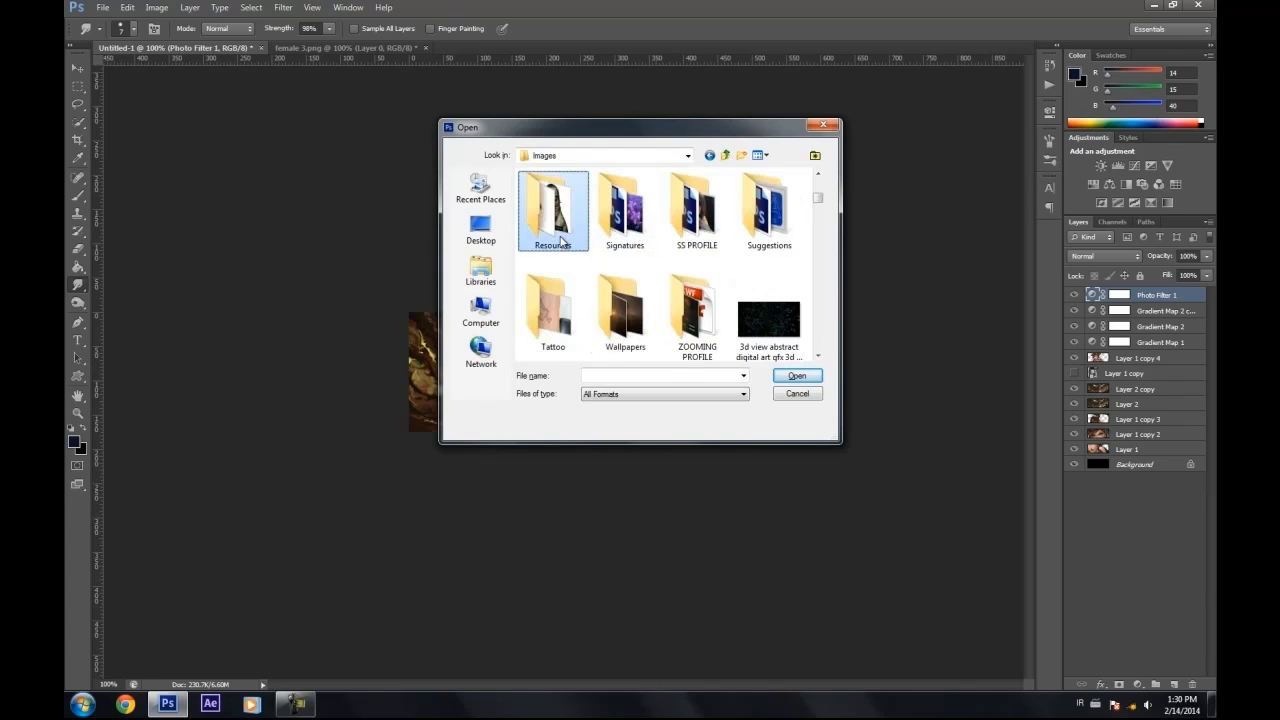
double_click(562, 243)
scroll(585, 275, down, 2)
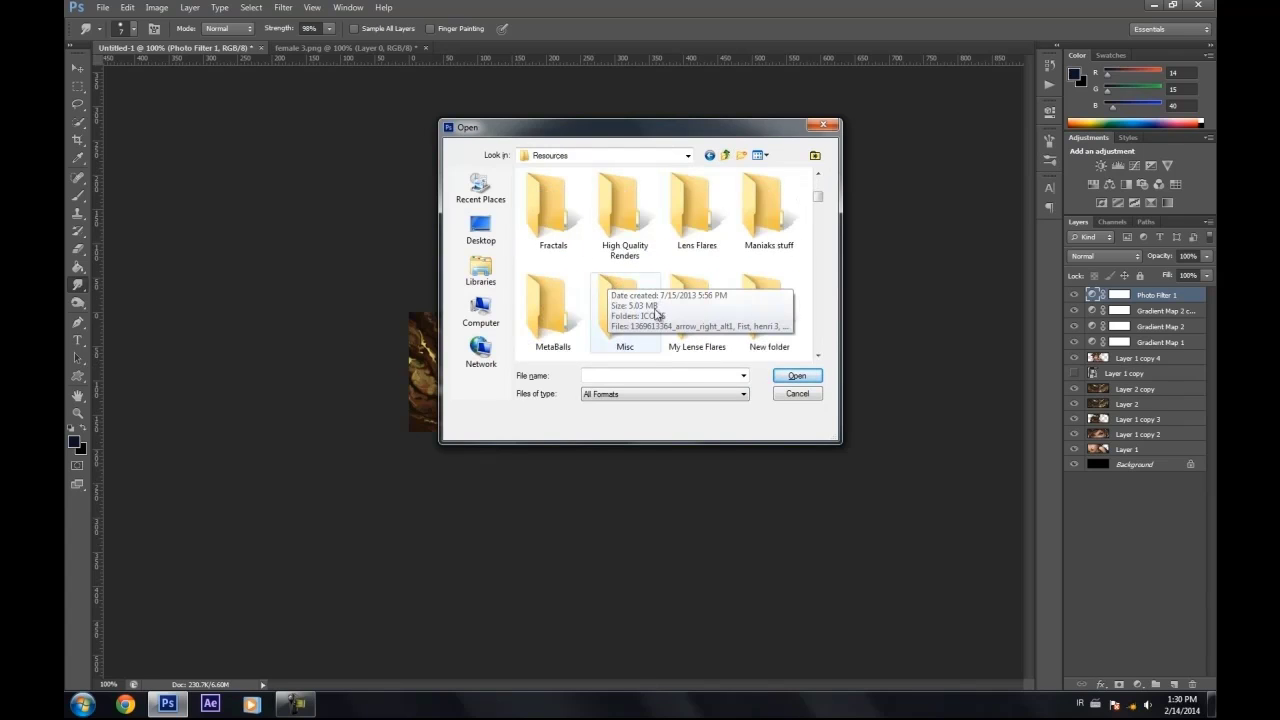
double_click(697, 308)
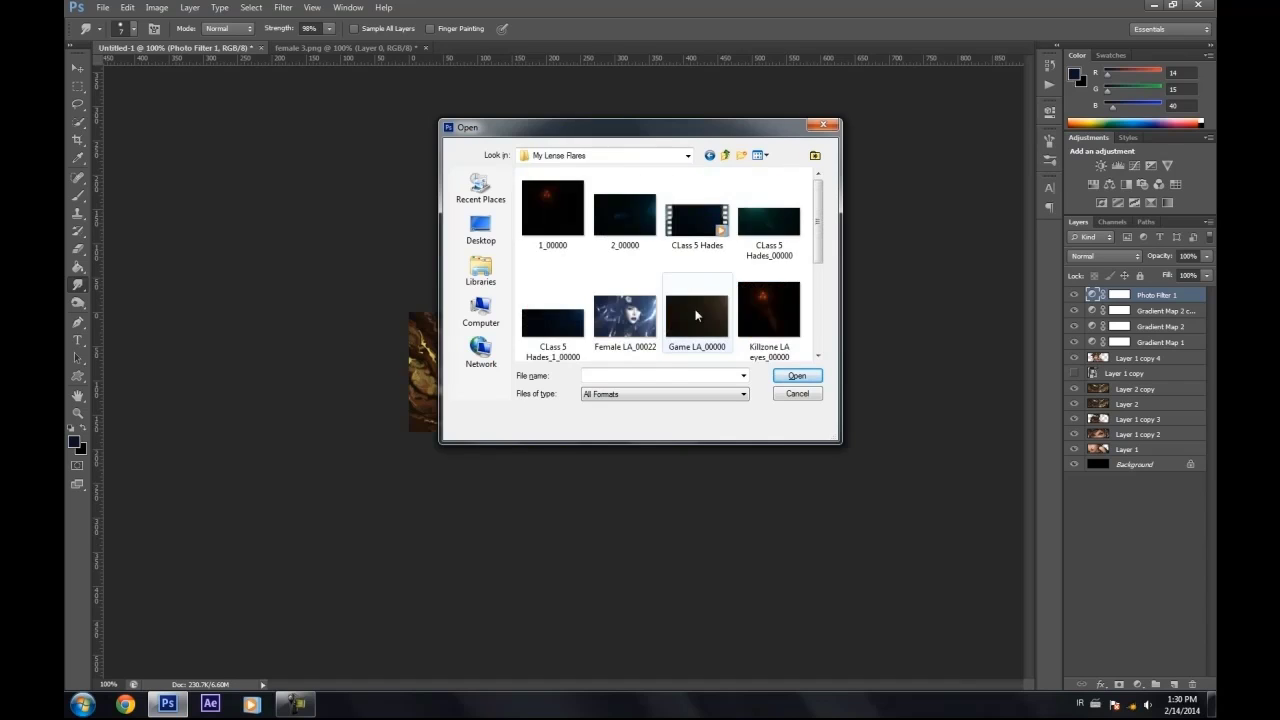
click(725, 156)
double_click(692, 245)
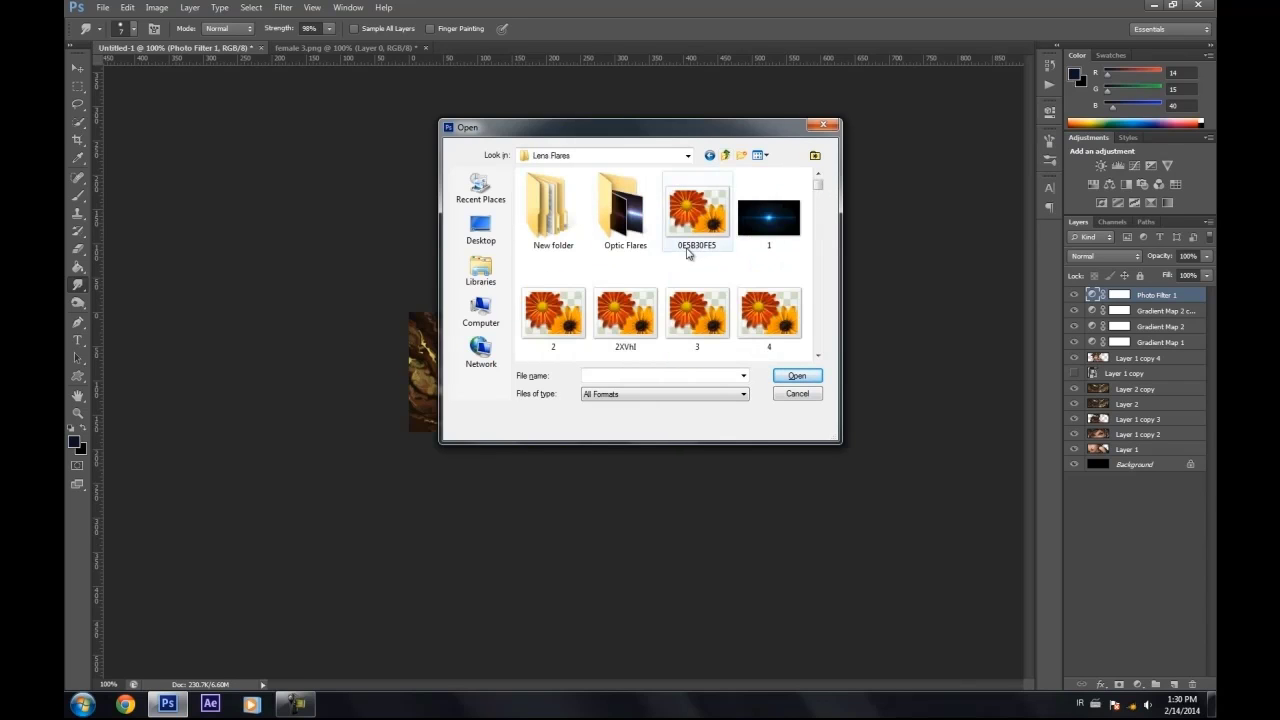
click(752, 228)
click(797, 376)
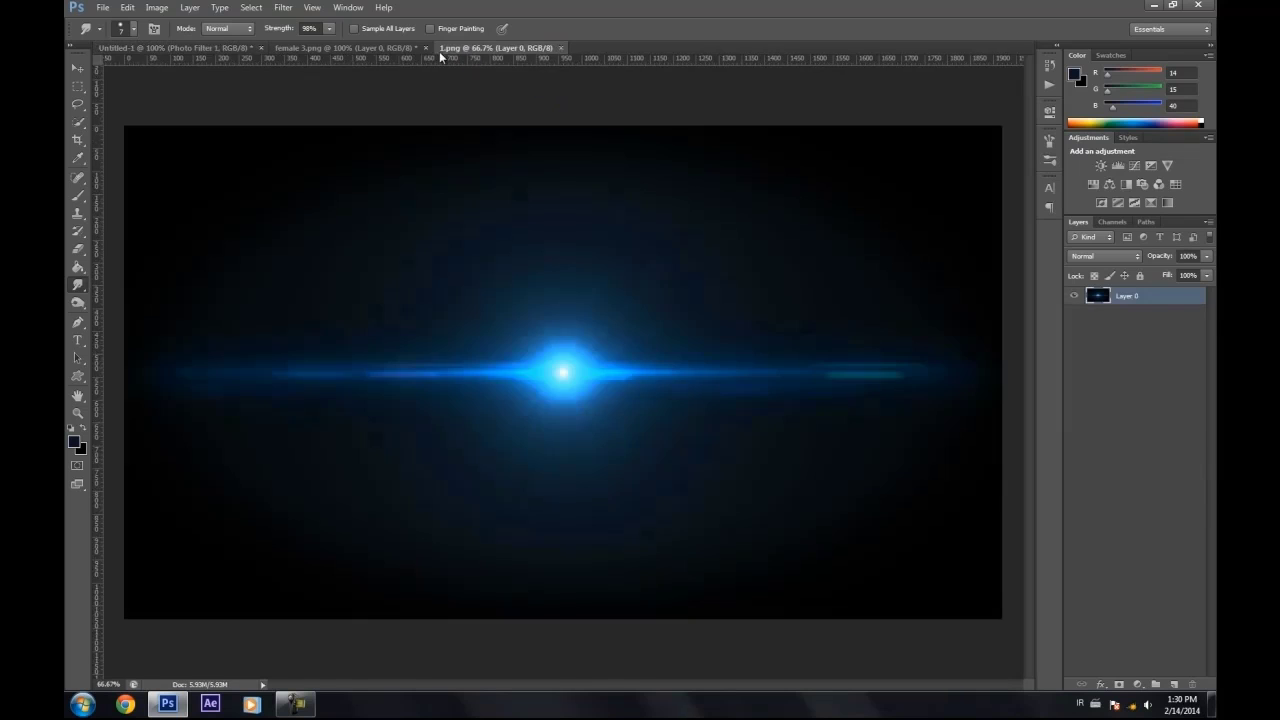
- Move the flare into the banner document as a Linear Dodge (Add) layer
drag(440, 52, 512, 100)
key(v)
drag(530, 210, 420, 228)
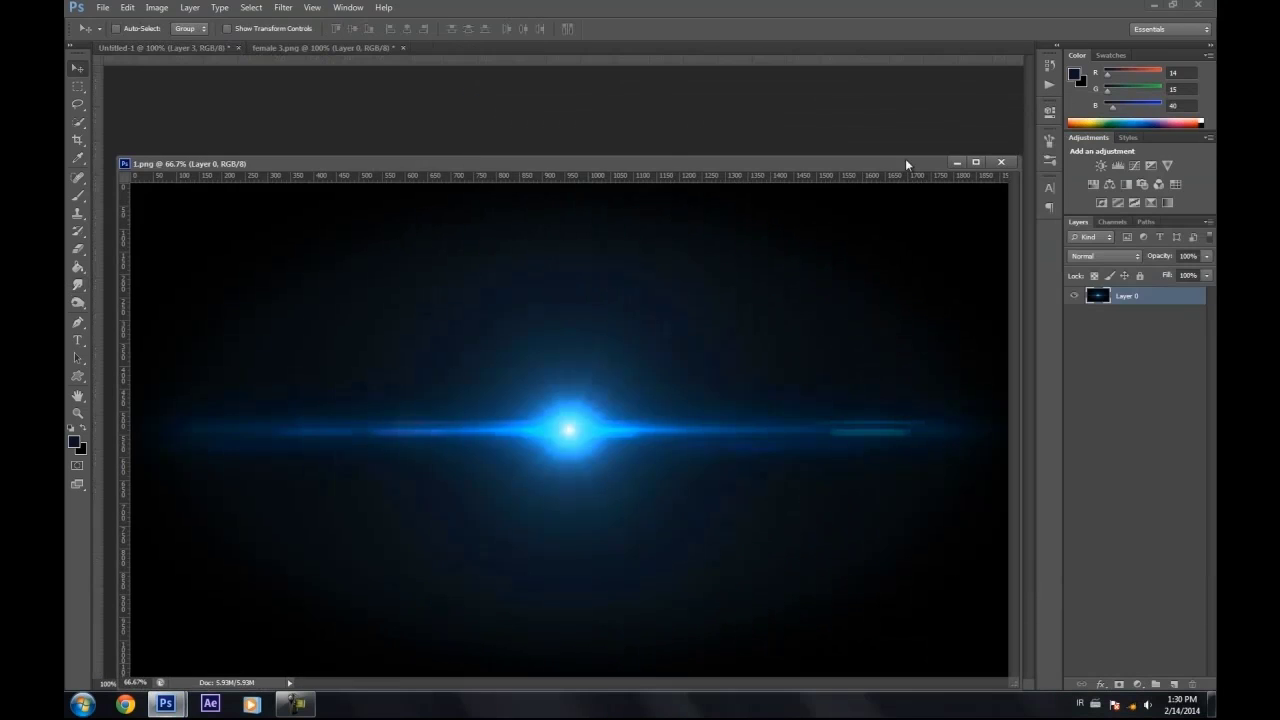
click(988, 160)
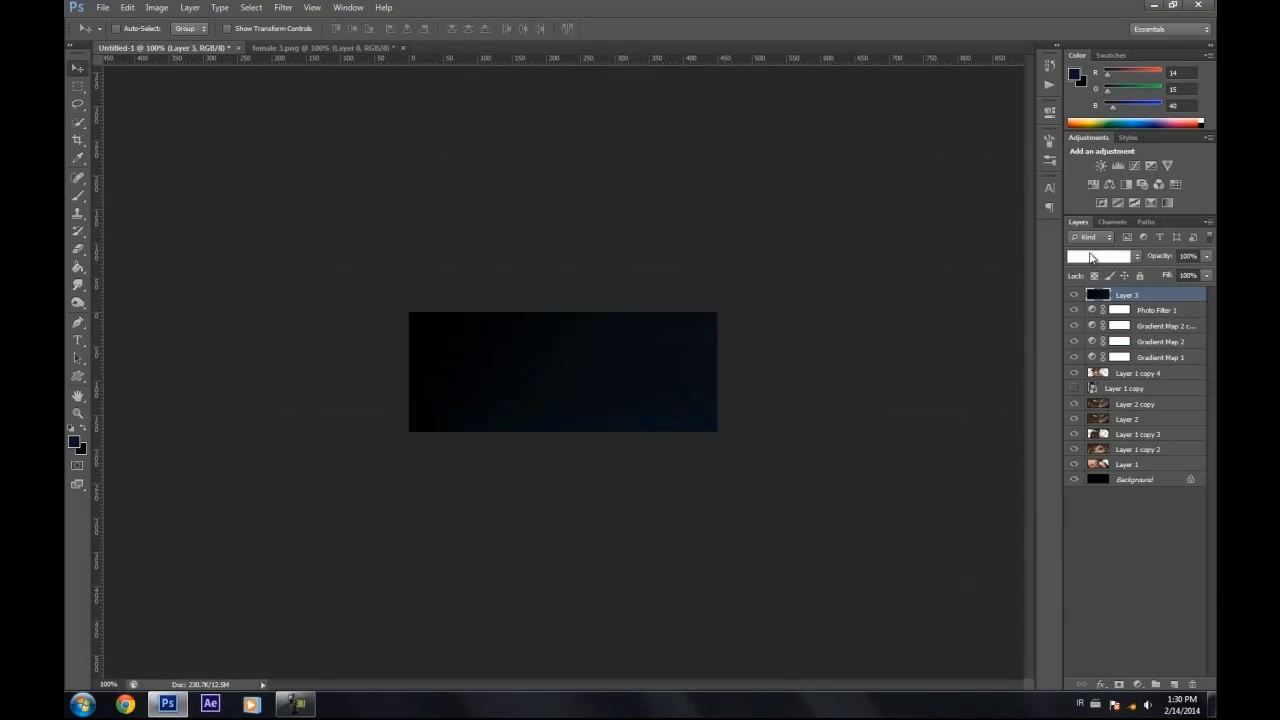
click(1090, 257)
click(1125, 403)
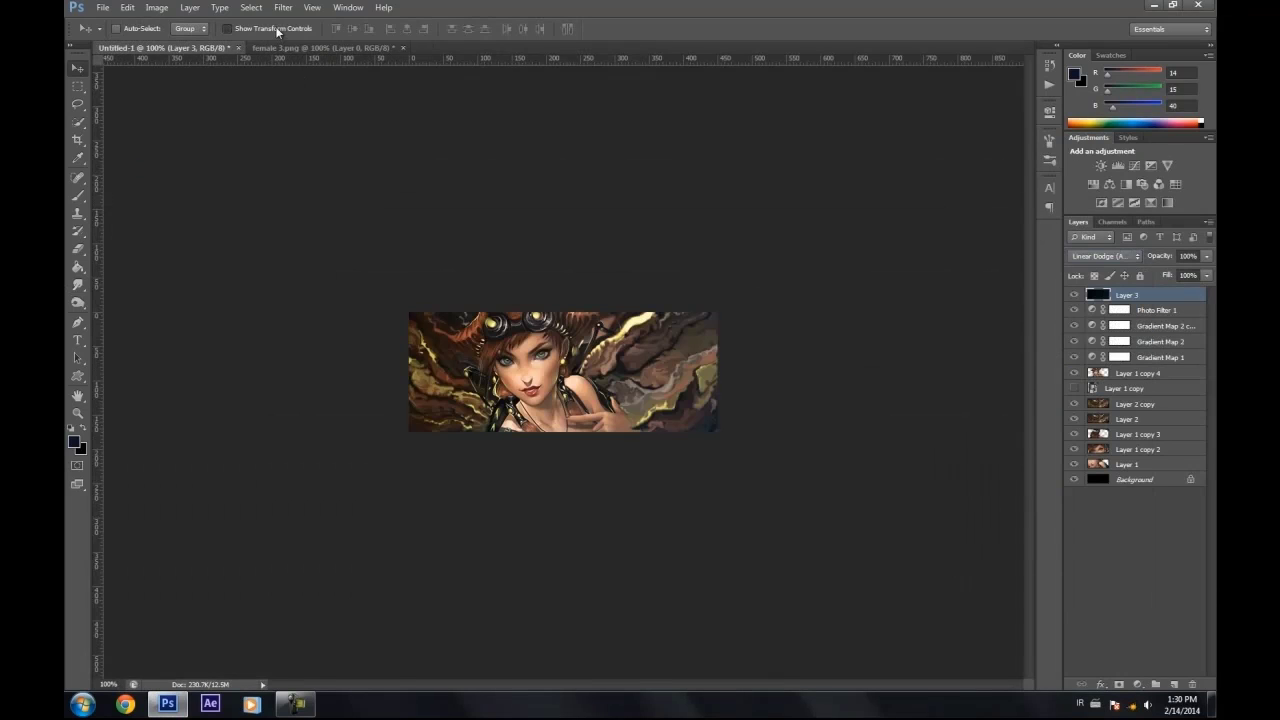
- Free Transform the flare larger and shift it up-left
drag(399, 102, 394, 235)
drag(803, 443, 751, 422)
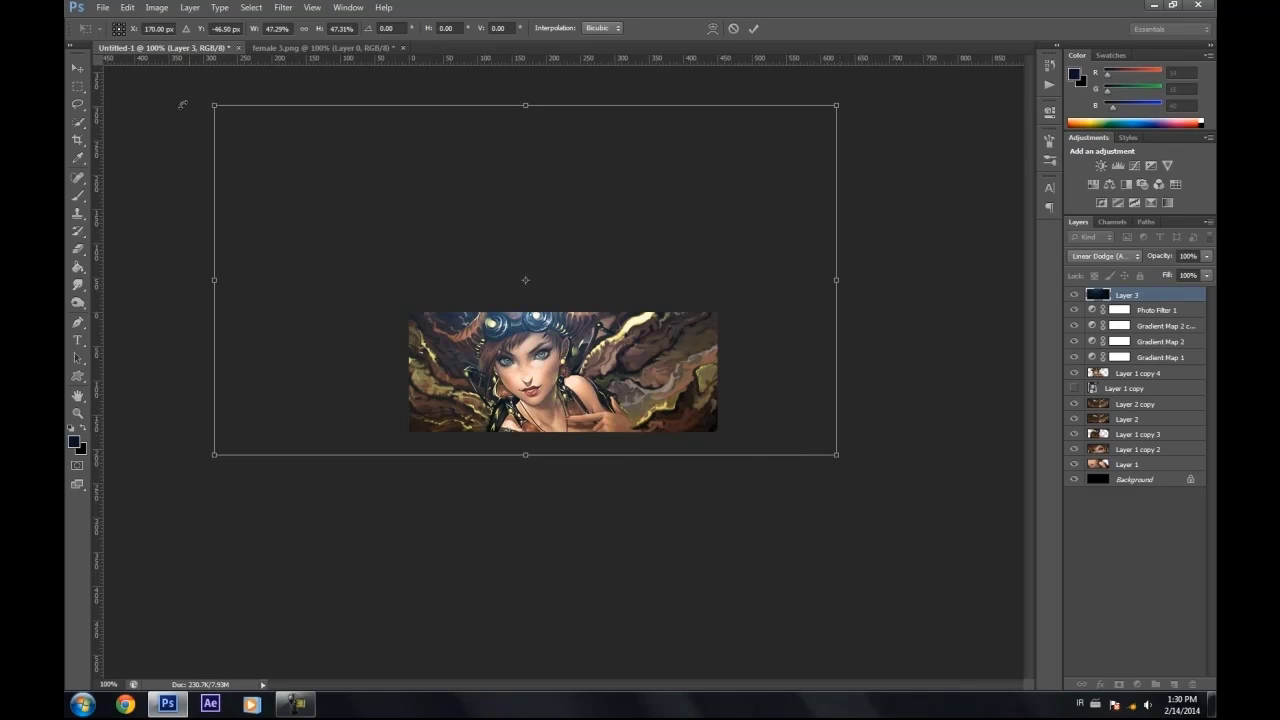
key(v)
click(600, 258)
- Place Layer 3 beneath the gradient maps, add empty Layer 4, and reset default colours
drag(1176, 309, 1178, 363)
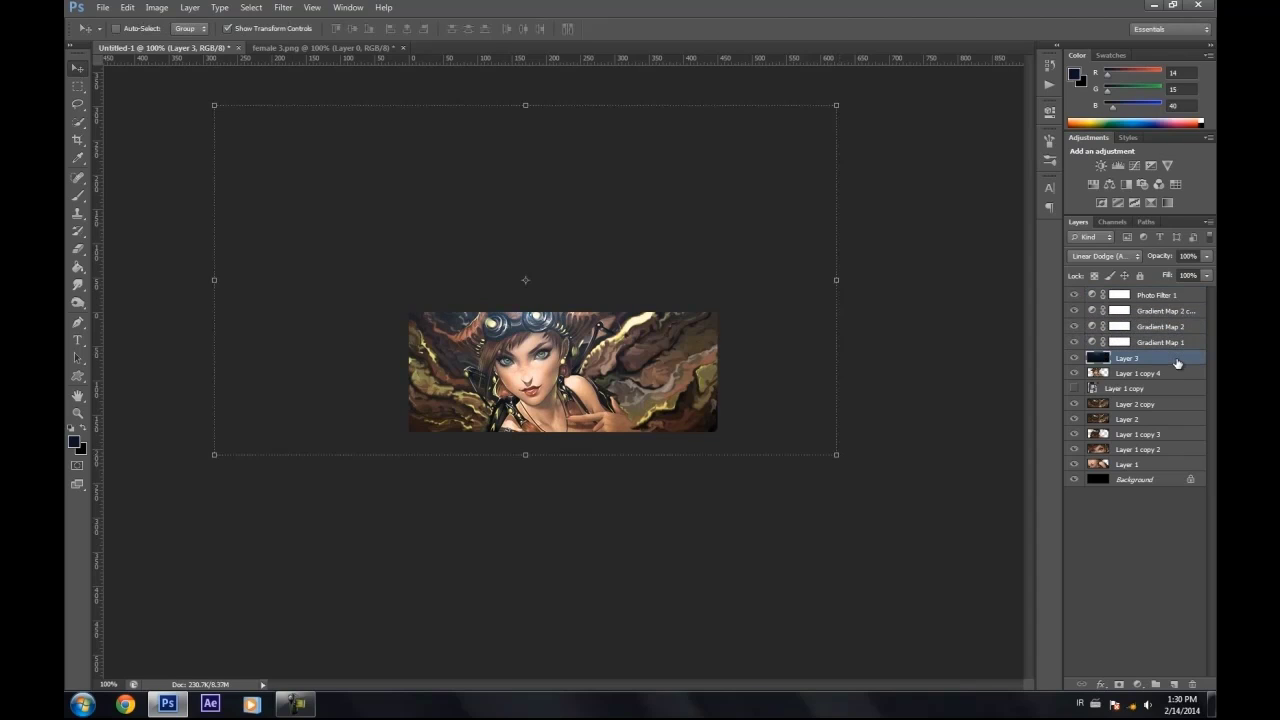
click(304, 27)
click(1174, 684)
click(72, 429)
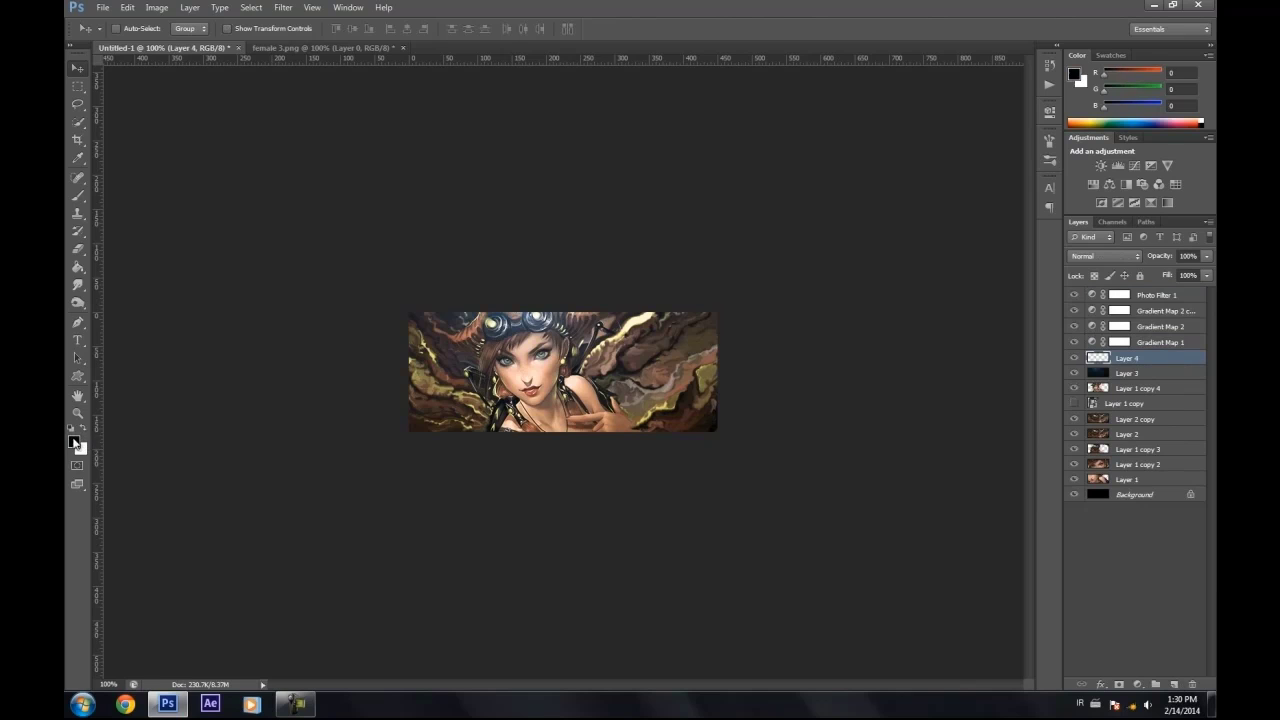
- Paint a soft black 277 px brush stroke over Layer 4's right side
click(78, 196)
right_click(613, 372)
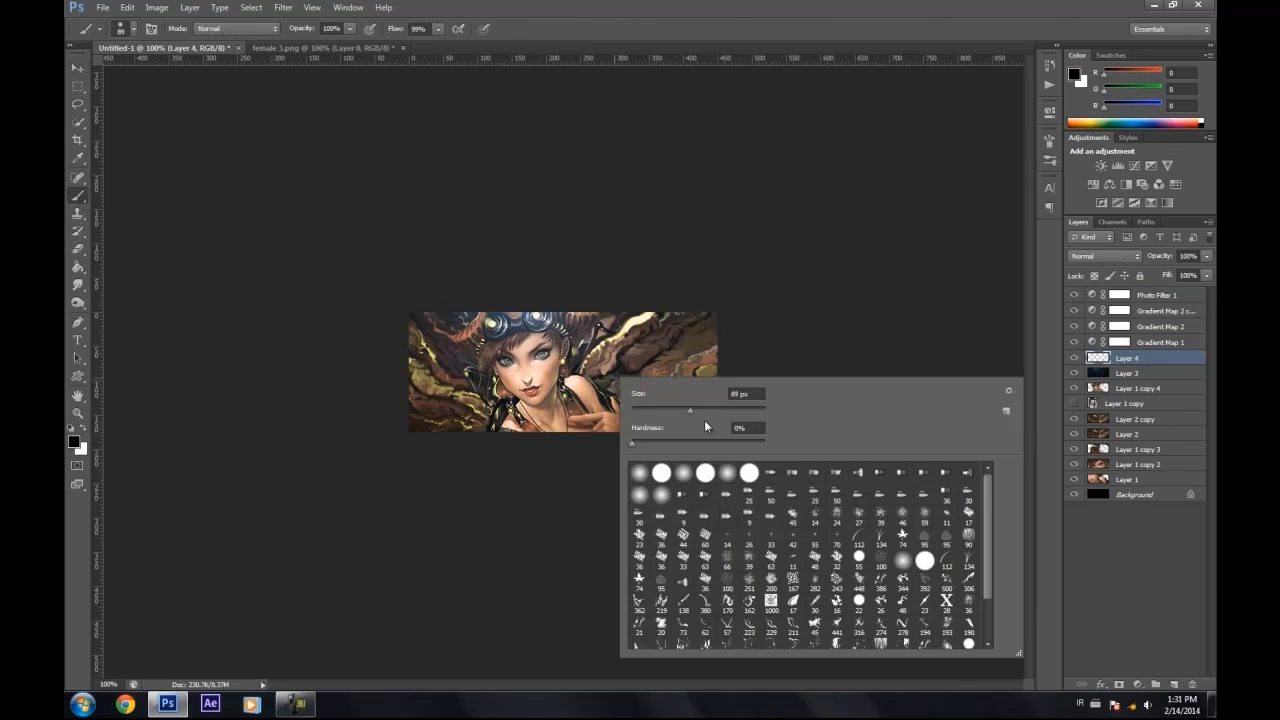
click(736, 410)
key(Return)
mouse_move(791, 246)
mouse_down()
mouse_move(757, 355)
mouse_move(613, 463)
mouse_move(421, 450)
mouse_move(408, 393)
mouse_move(384, 386)
mouse_move(583, 471)
mouse_move(663, 422)
mouse_up()
- Lower Layer 4 to 35% opacity and add an empty Layer 5 at the top
drag(1160, 257, 1124, 270)
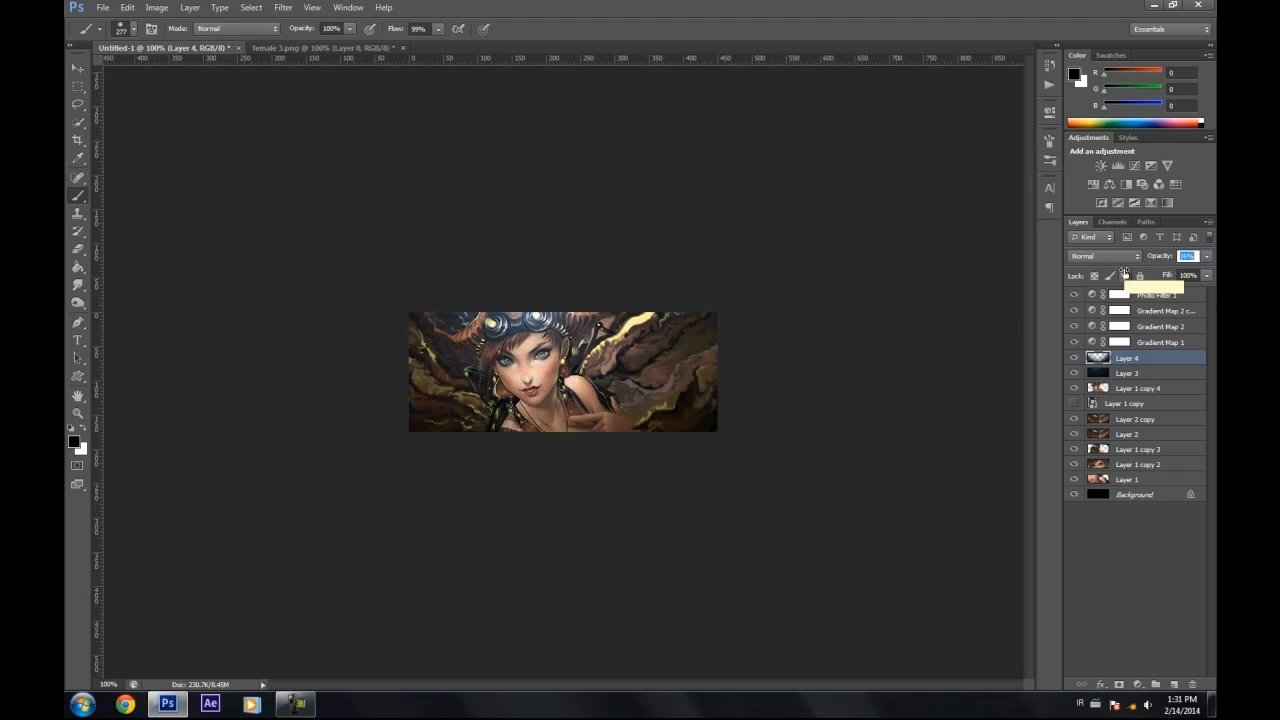
key(Return)
click(1163, 298)
click(1174, 684)
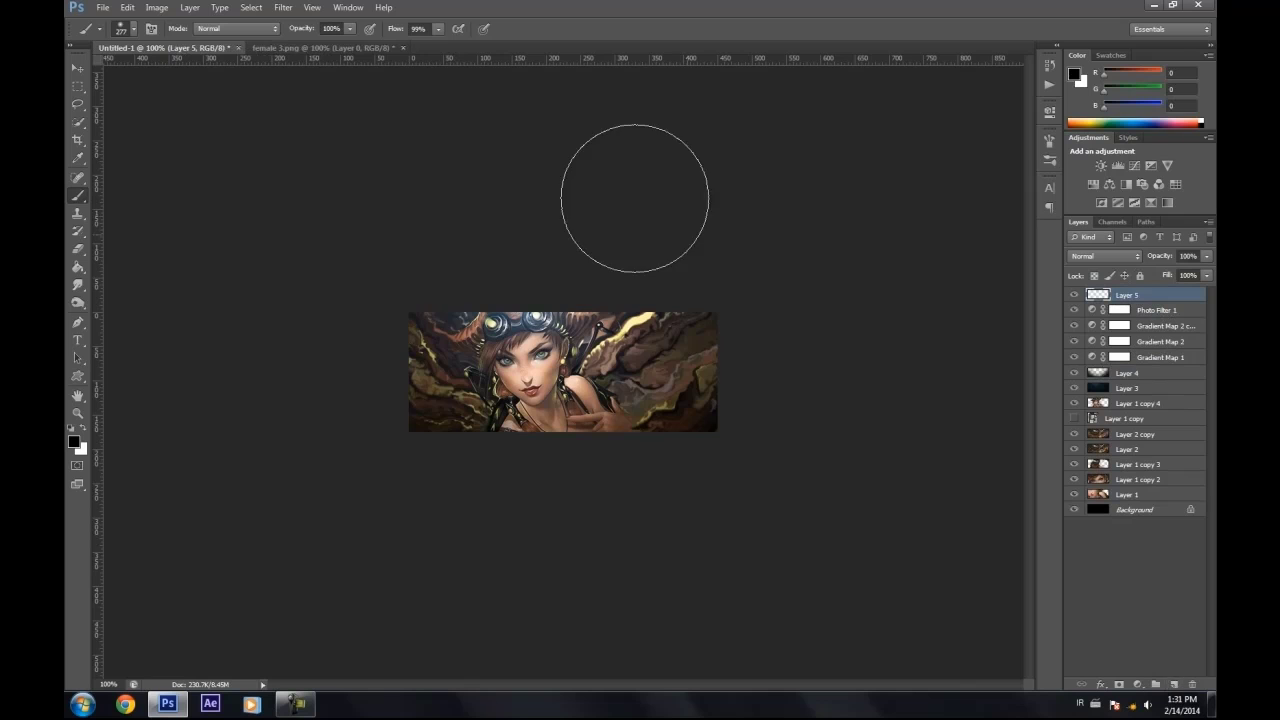
- Check the Image Size settings without changing them, then return to the Move tool
click(148, 8)
click(175, 106)
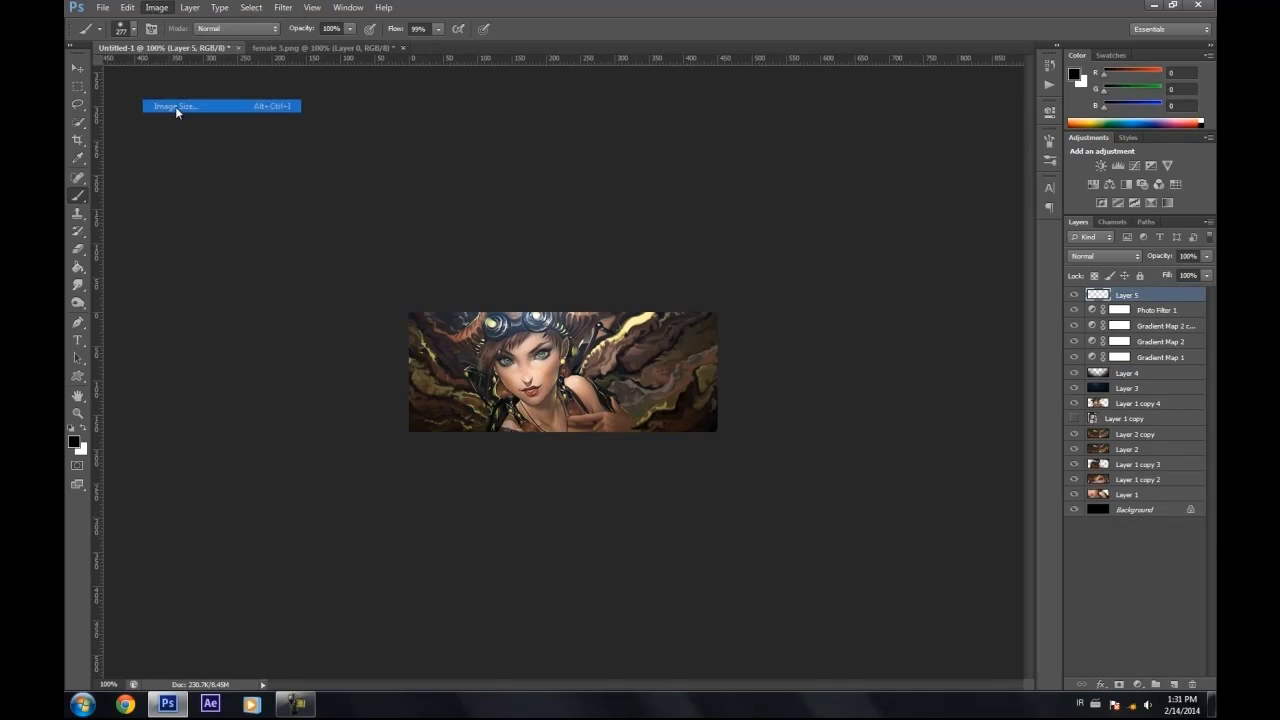
click(752, 181)
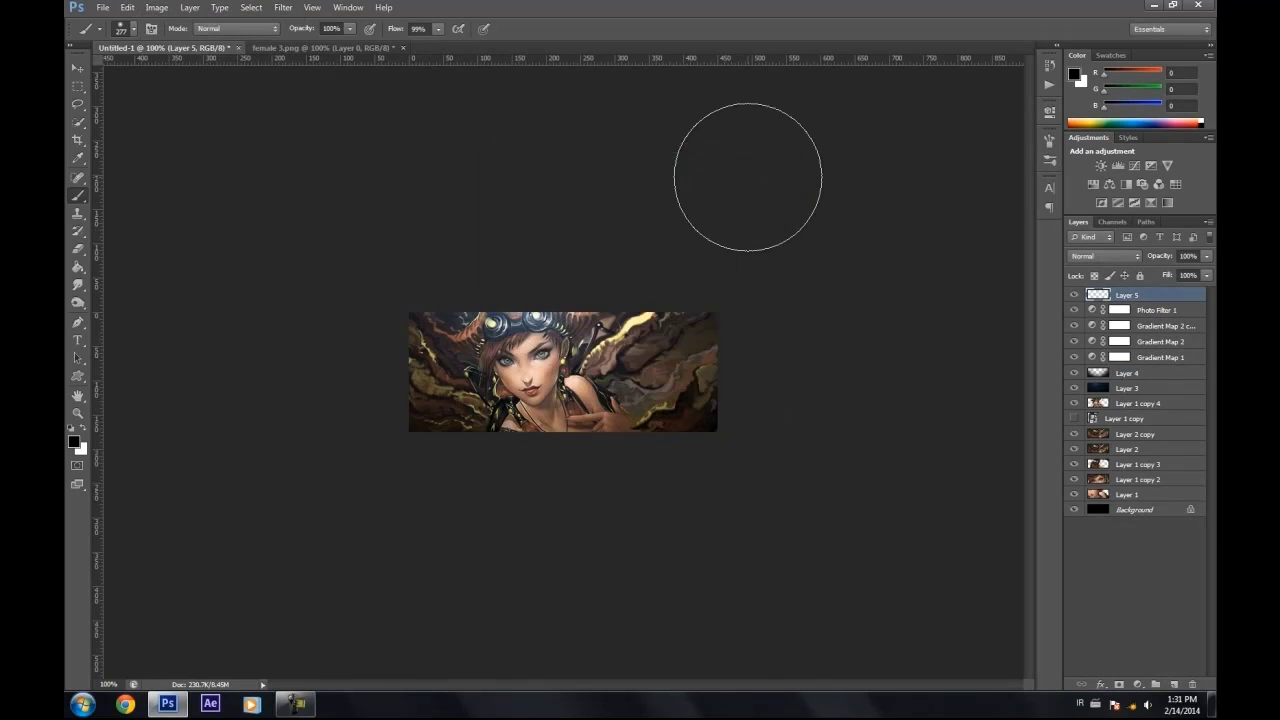
click(77, 68)
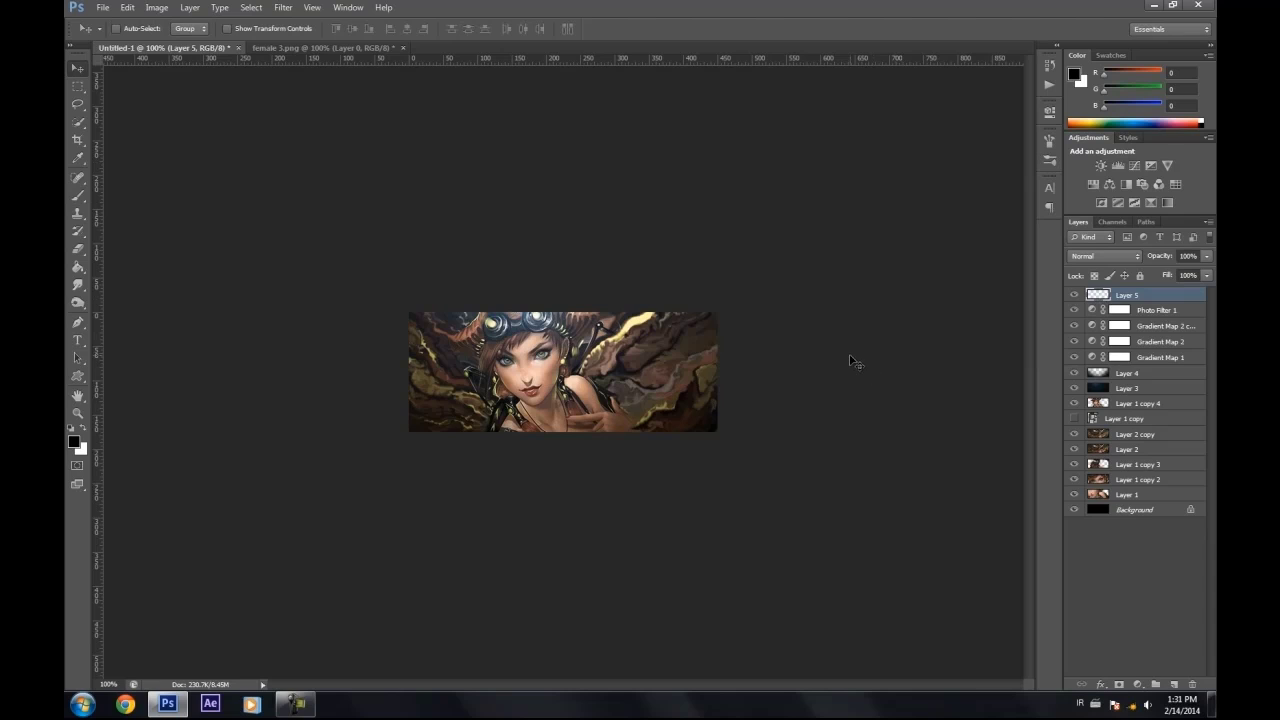
- Stamp all visible layers into Layer 5 and apply Filter > Sharpen > Sharpen
key(ctrl+shift+alt+e)
click(282, 9)
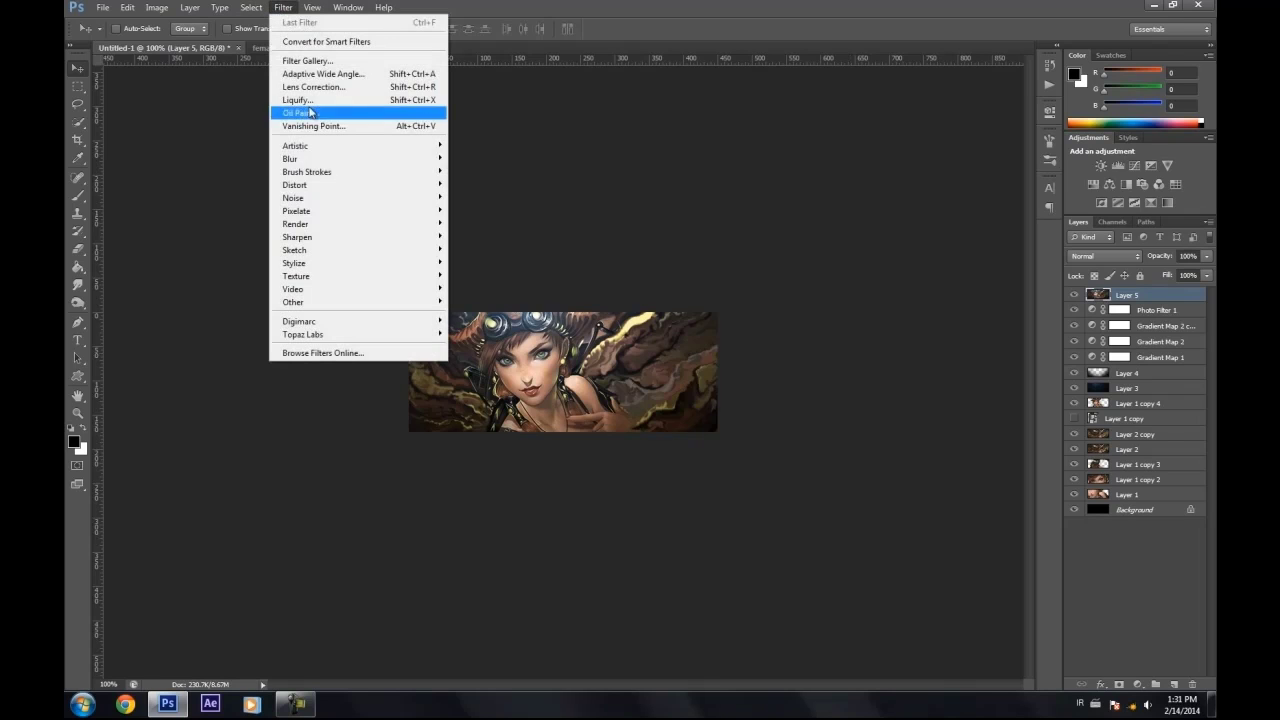
mouse_move(314, 237)
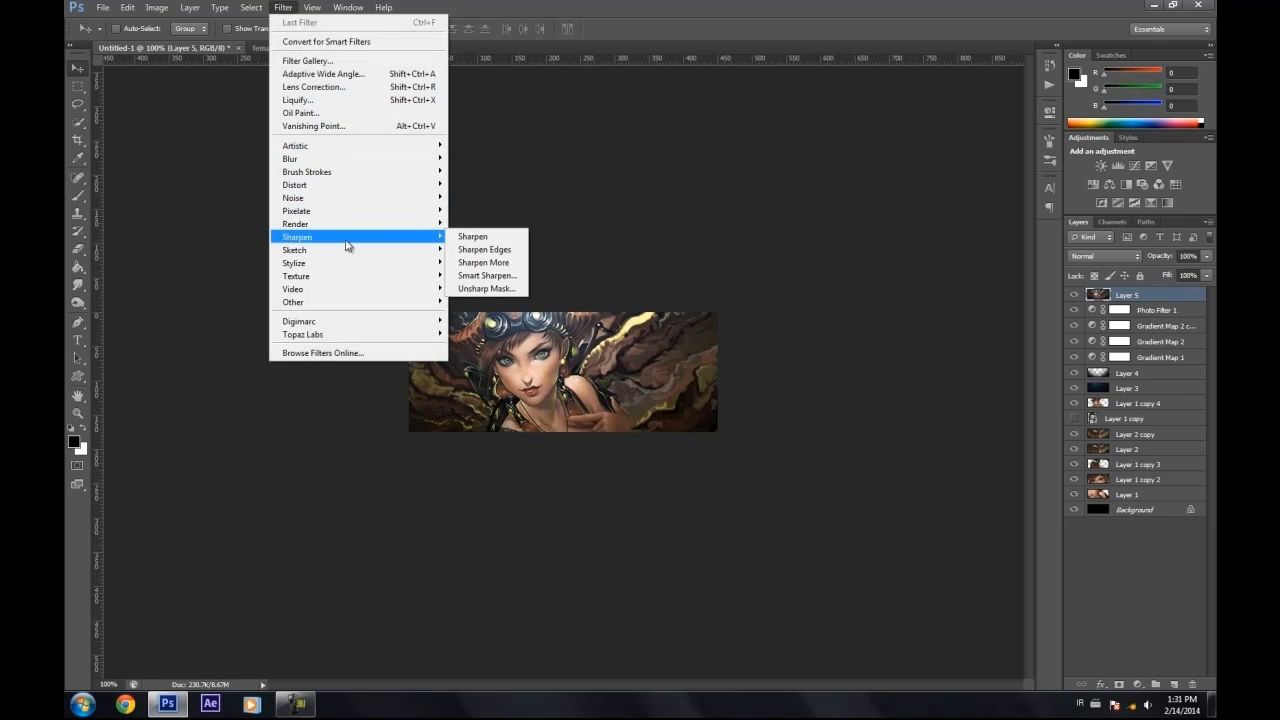
click(465, 239)
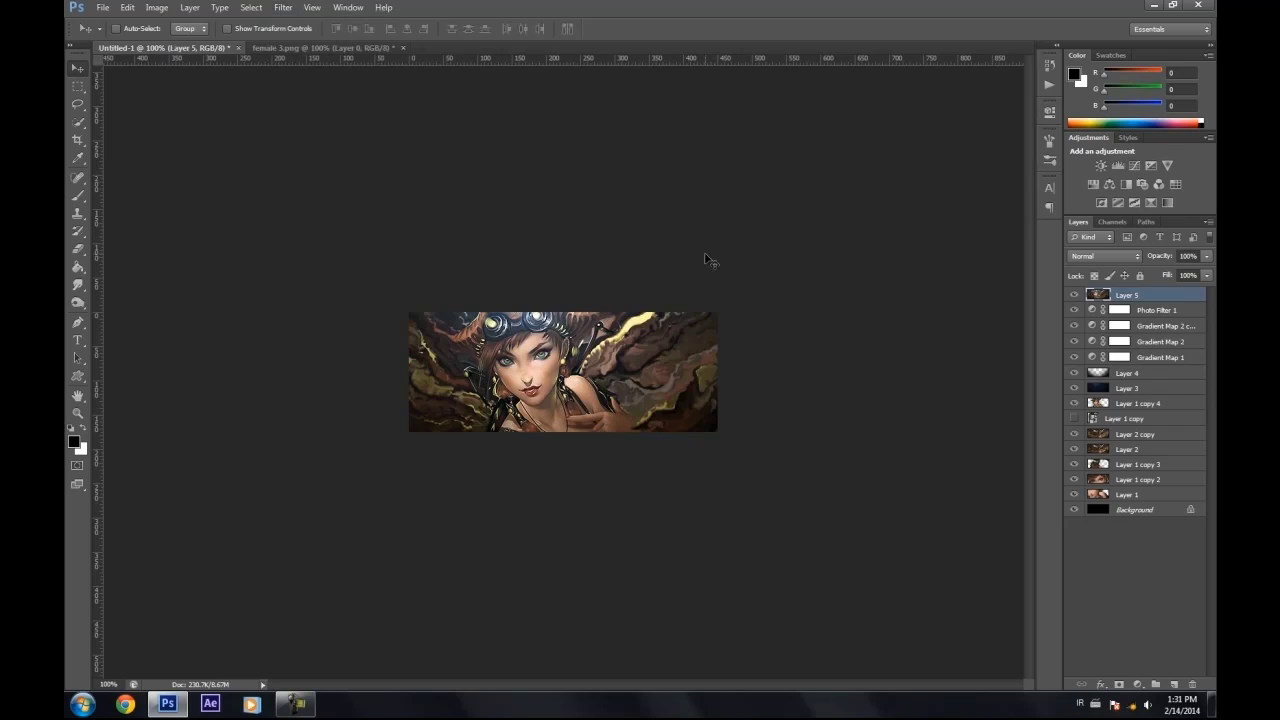
click(127, 8)
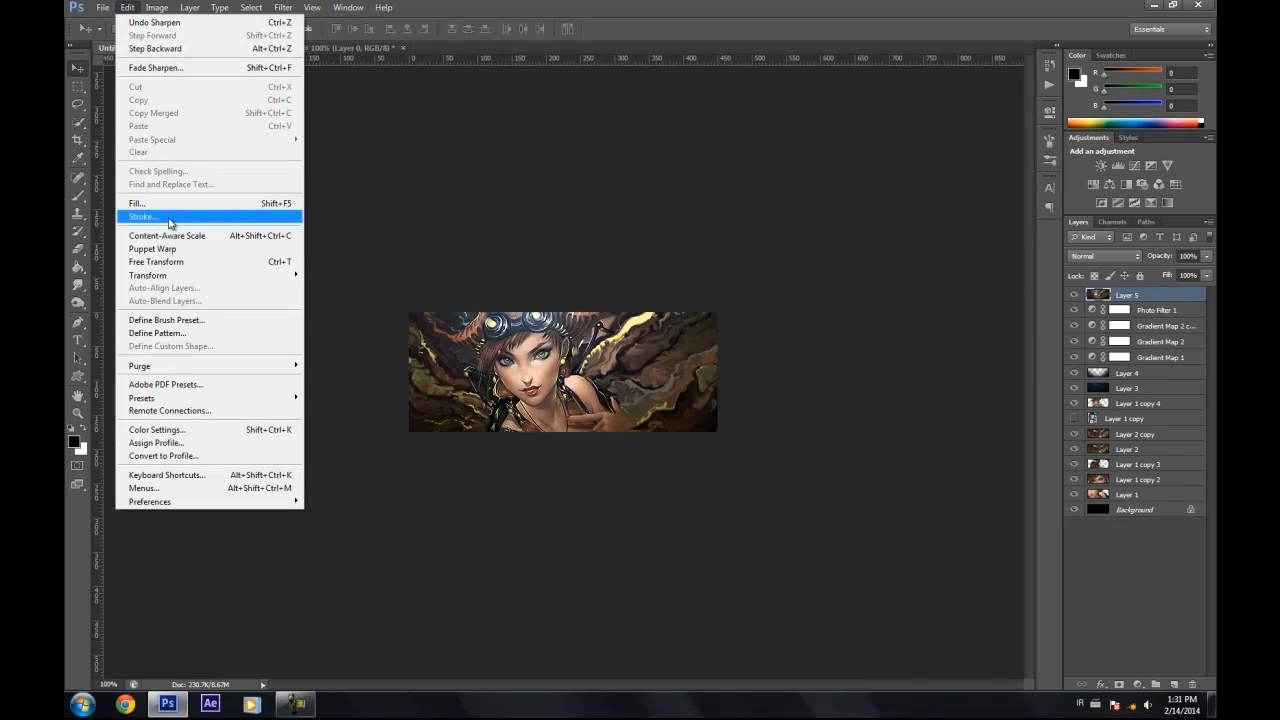
key(Escape)
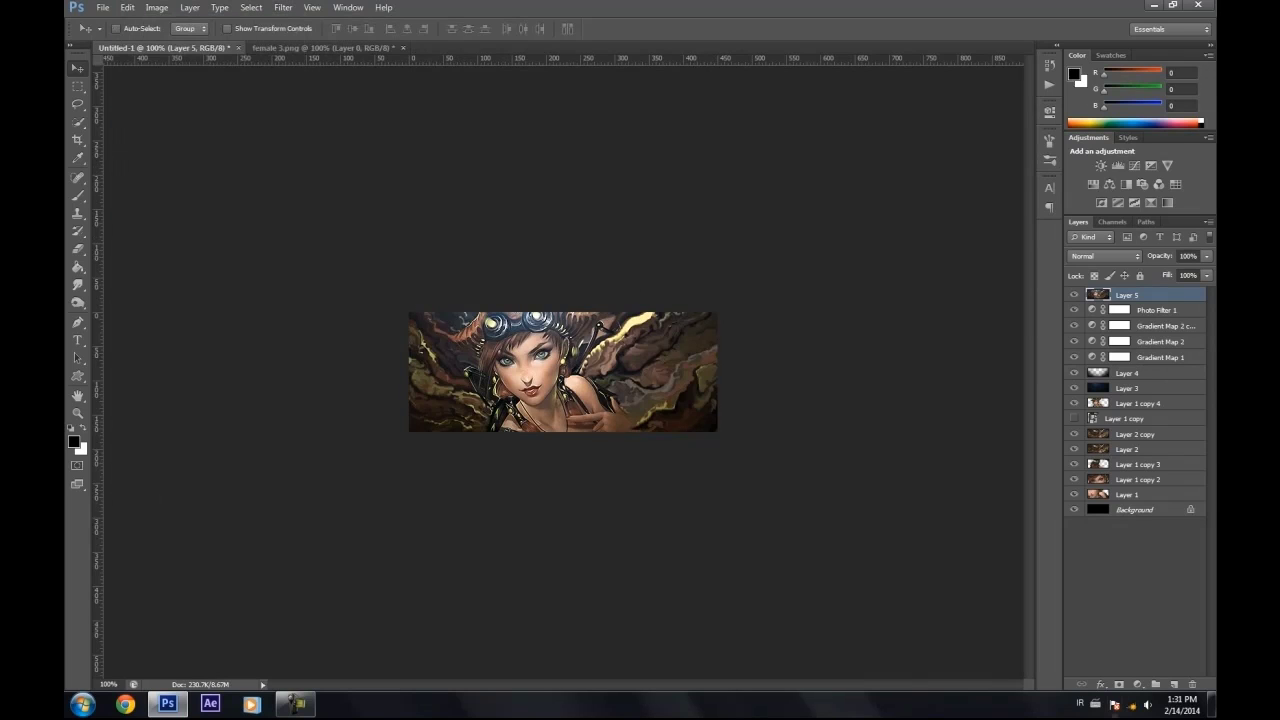
- Add a layer mask to Layer 5 and paint black over the goggles, hair and right edge
click(1118, 684)
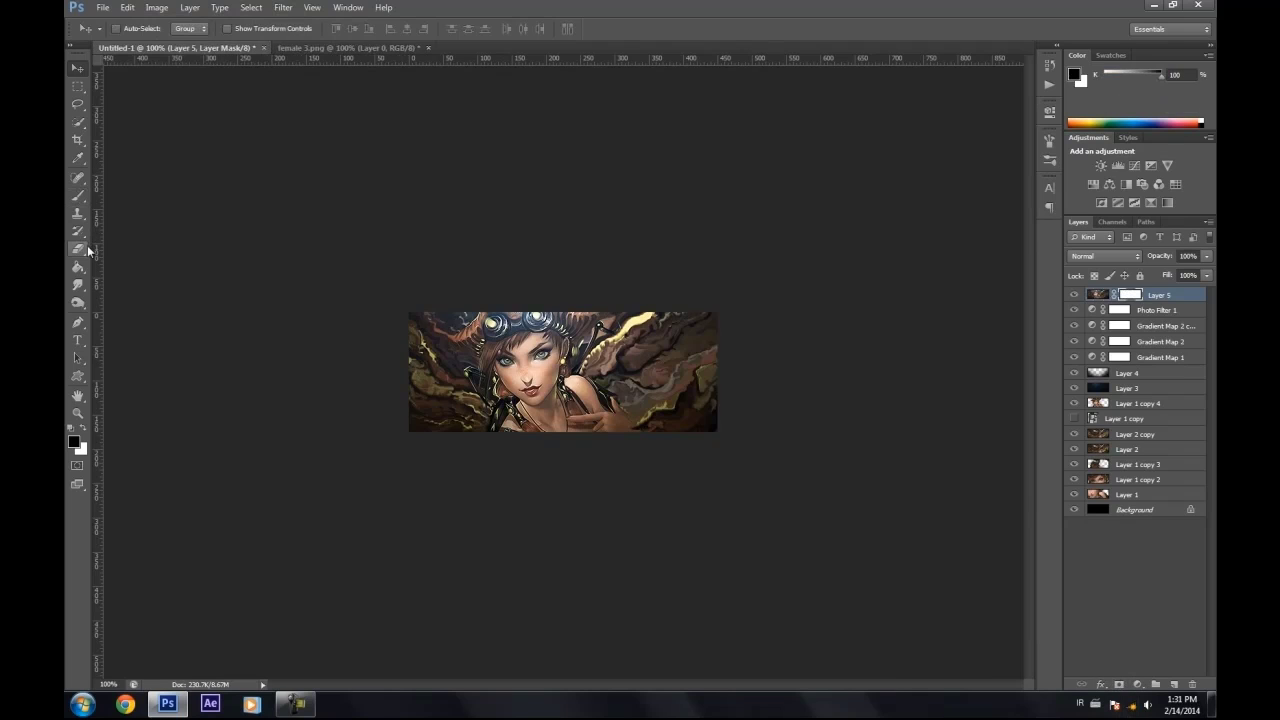
click(77, 195)
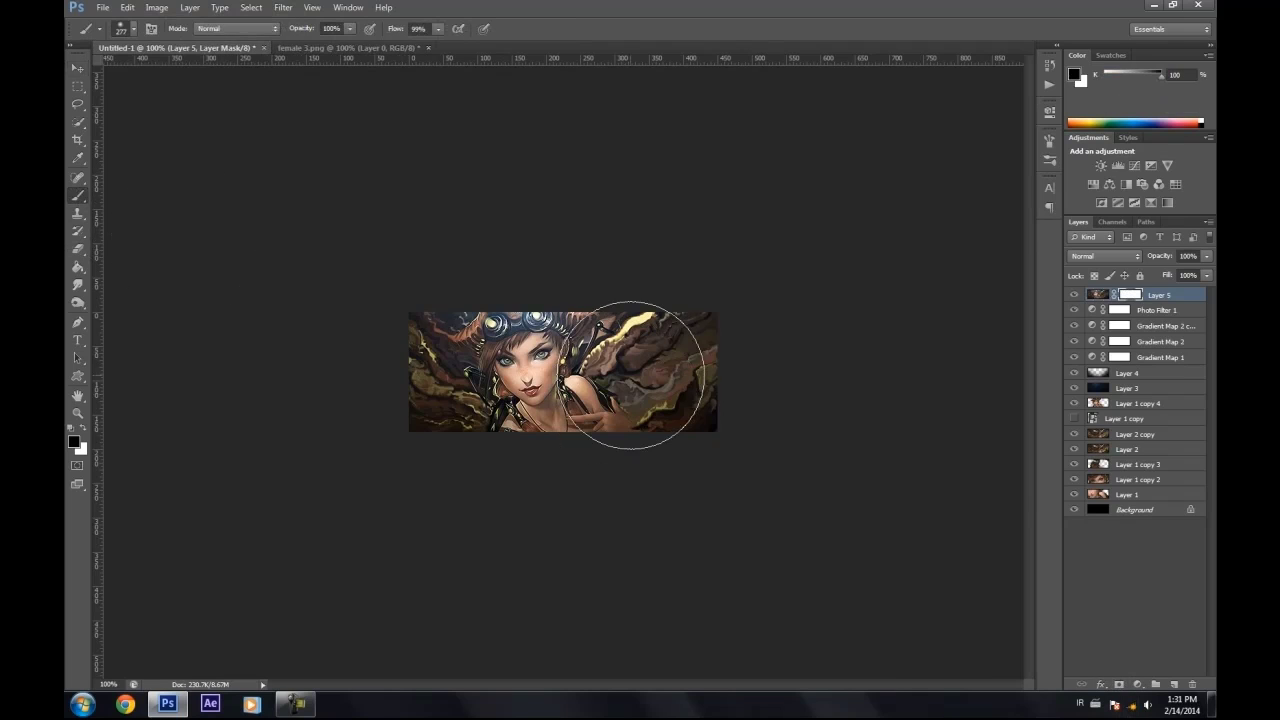
drag(553, 372, 529, 372)
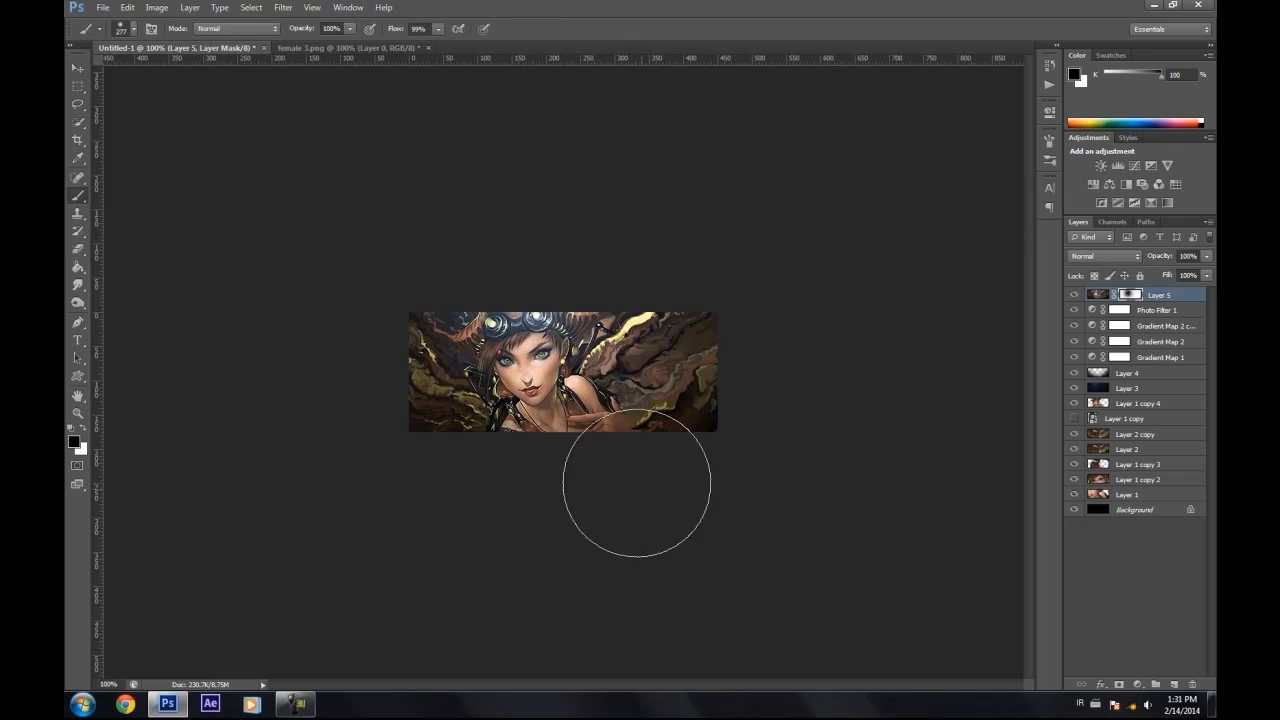
drag(649, 451, 663, 366)
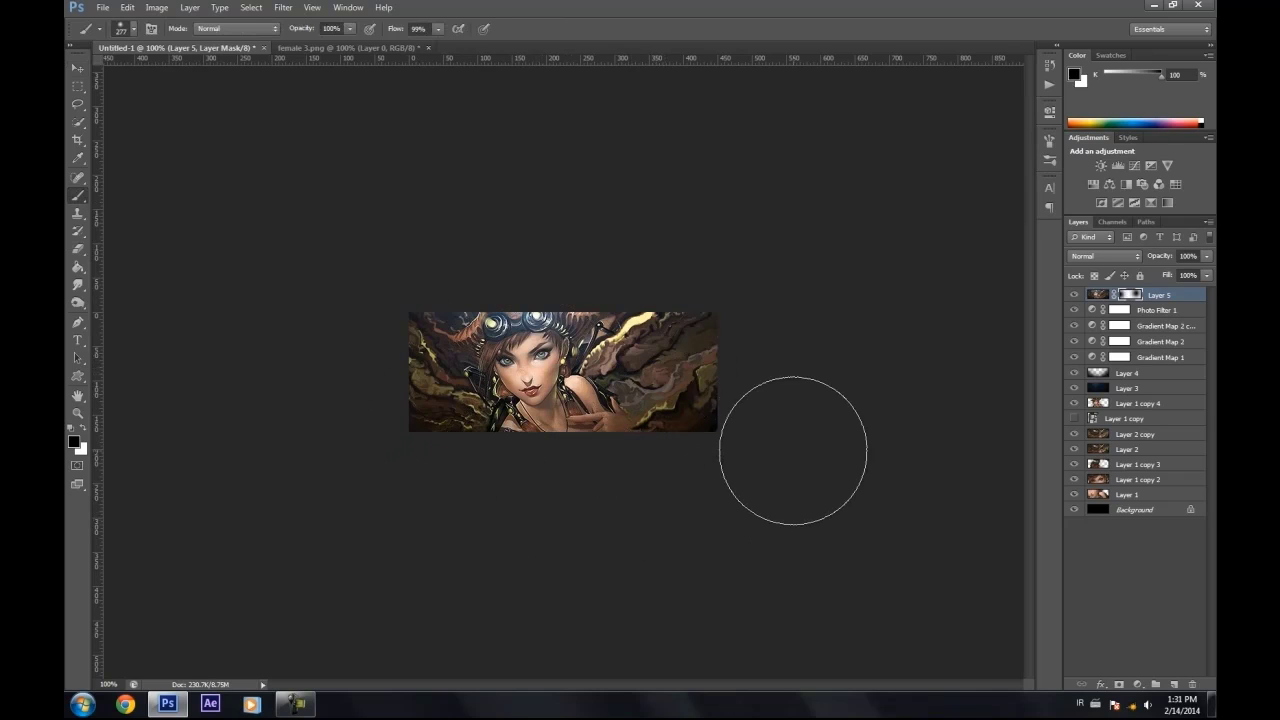
- Add Layer 6 and Layer 7, stamping a merged copy of the whole image onto Layer 7
click(1174, 684)
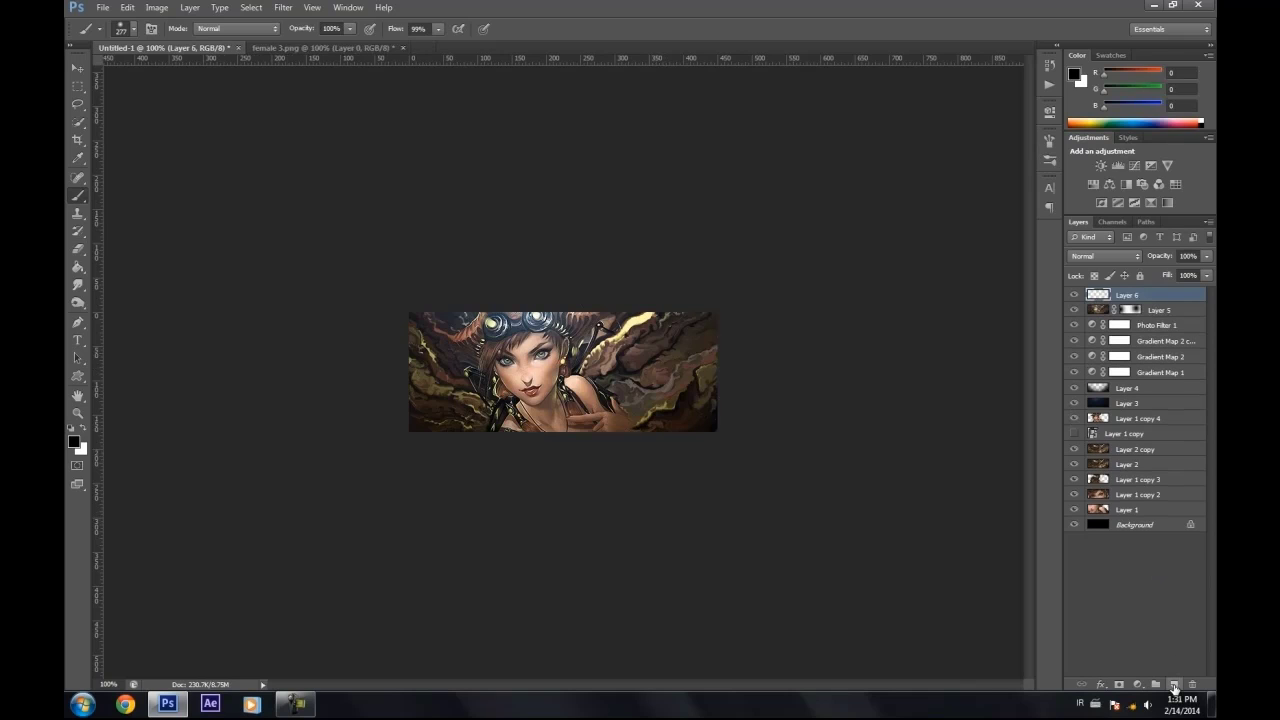
key(ctrl+shift+alt+e)
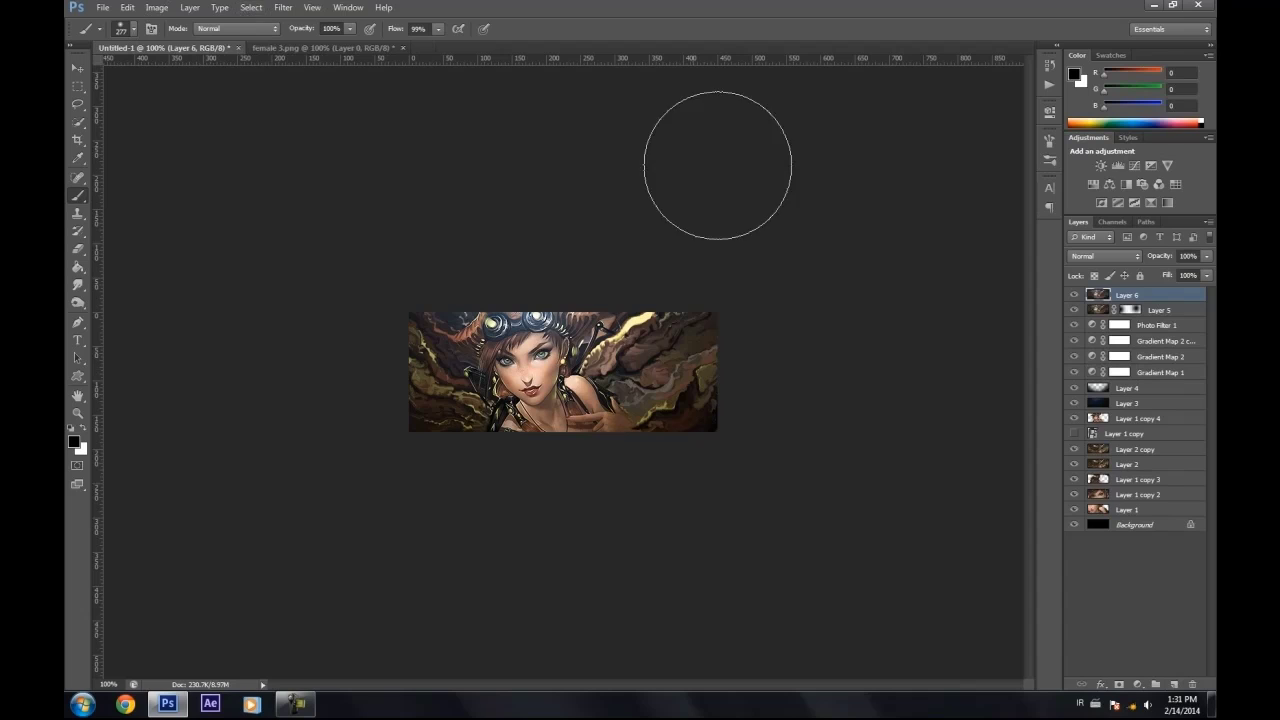
key(ctrl+z)
click(1156, 311)
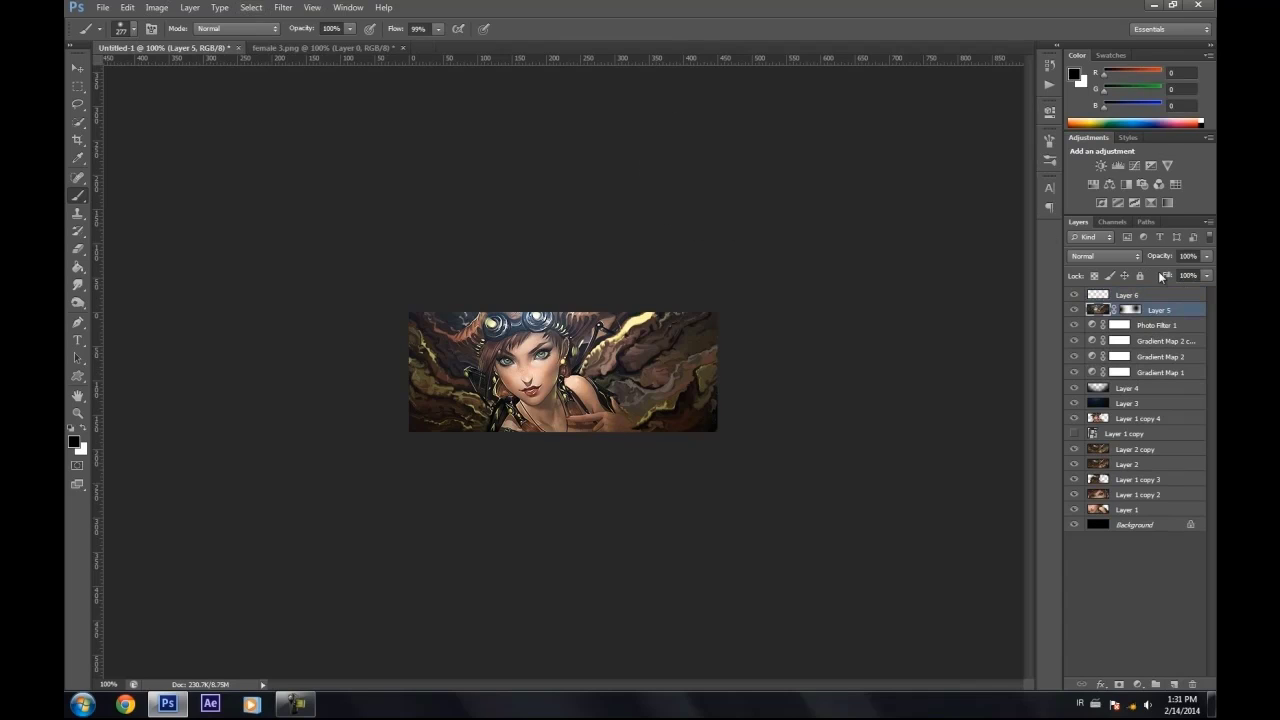
click(1160, 258)
click(1150, 295)
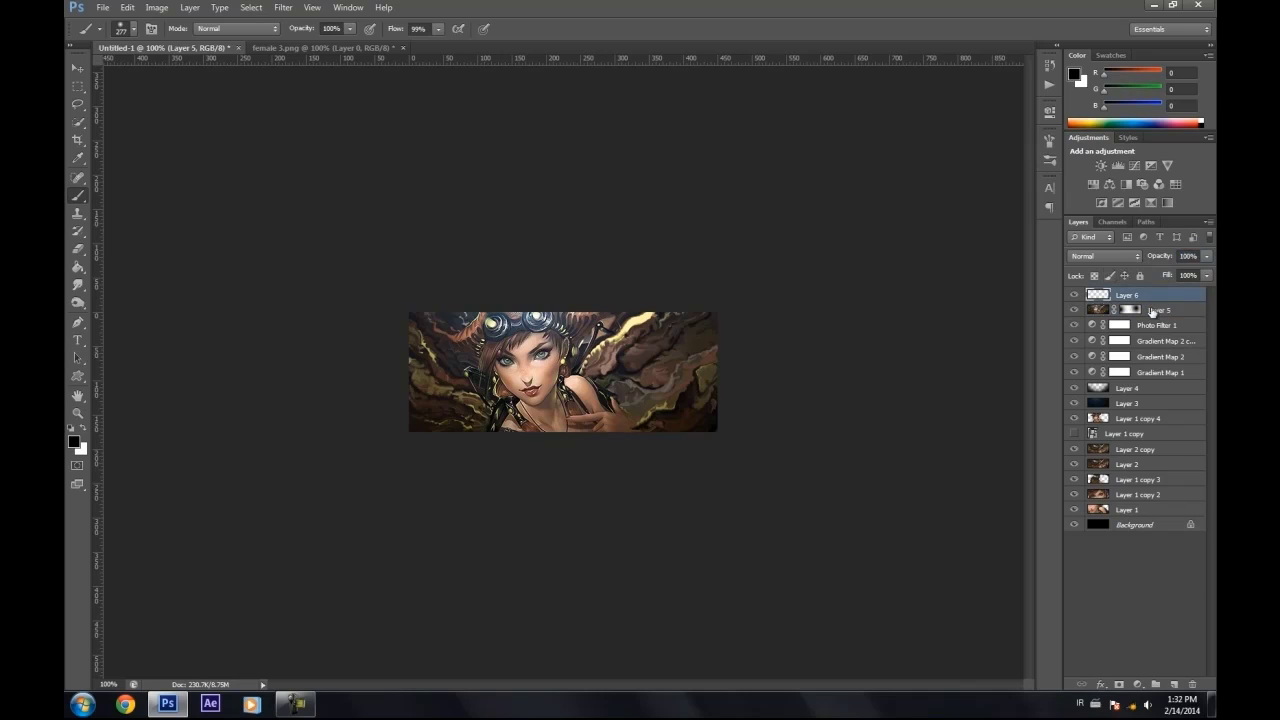
click(1174, 685)
key(ctrl+shift+alt+e)
- Set Layer 7's opacity to 4%
click(155, 8)
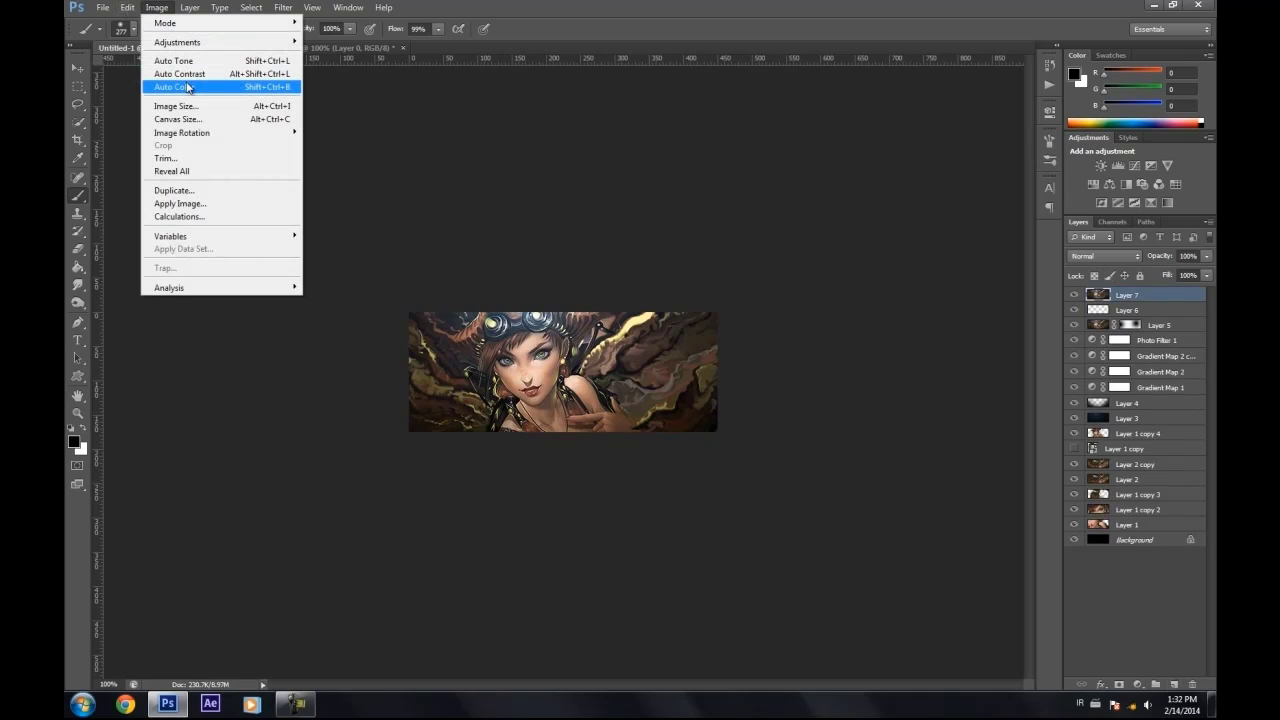
mouse_move(127, 8)
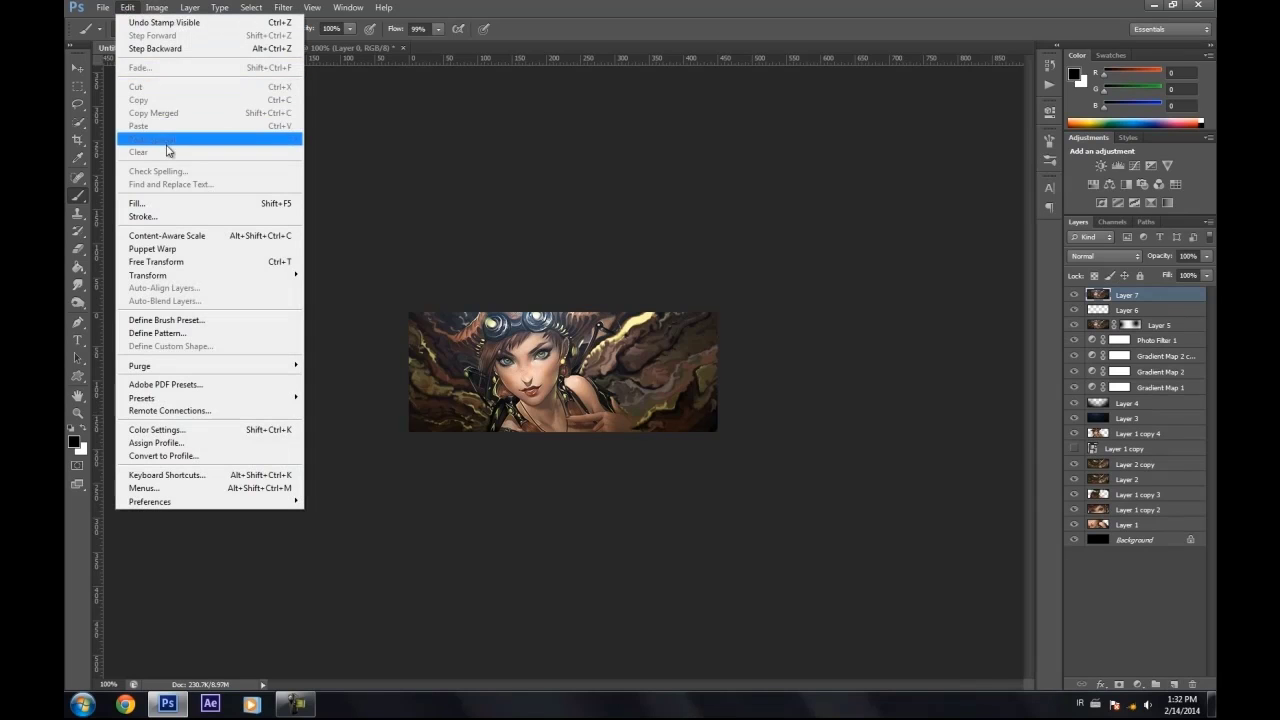
click(157, 8)
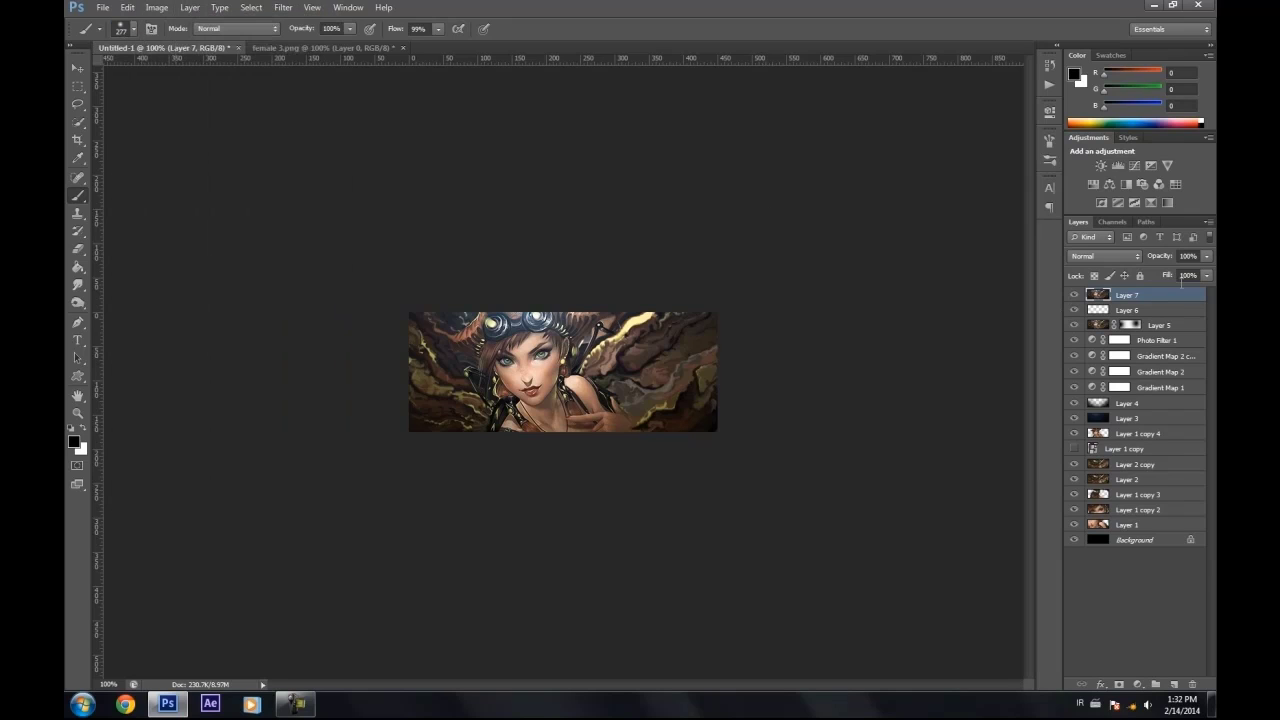
click(1161, 258)
text(48)
drag(1160, 257, 1200, 258)
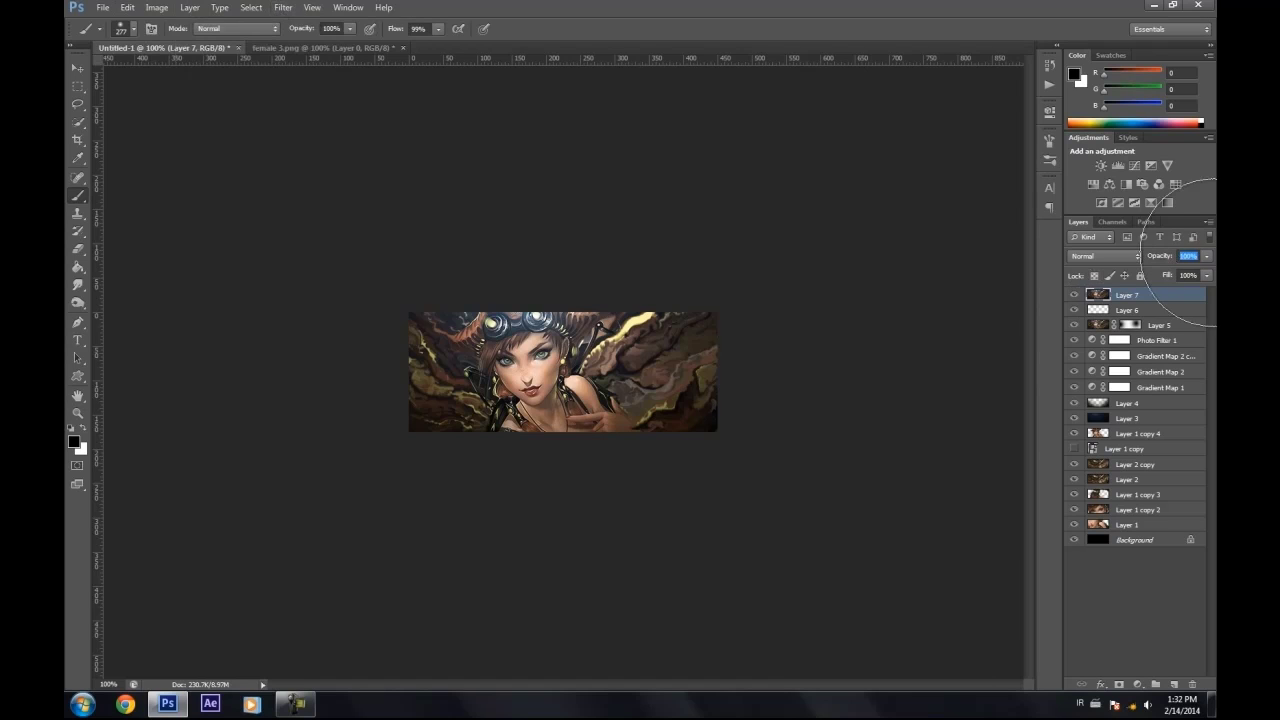
click(285, 7)
click(298, 21)
click(1159, 257)
text(50)
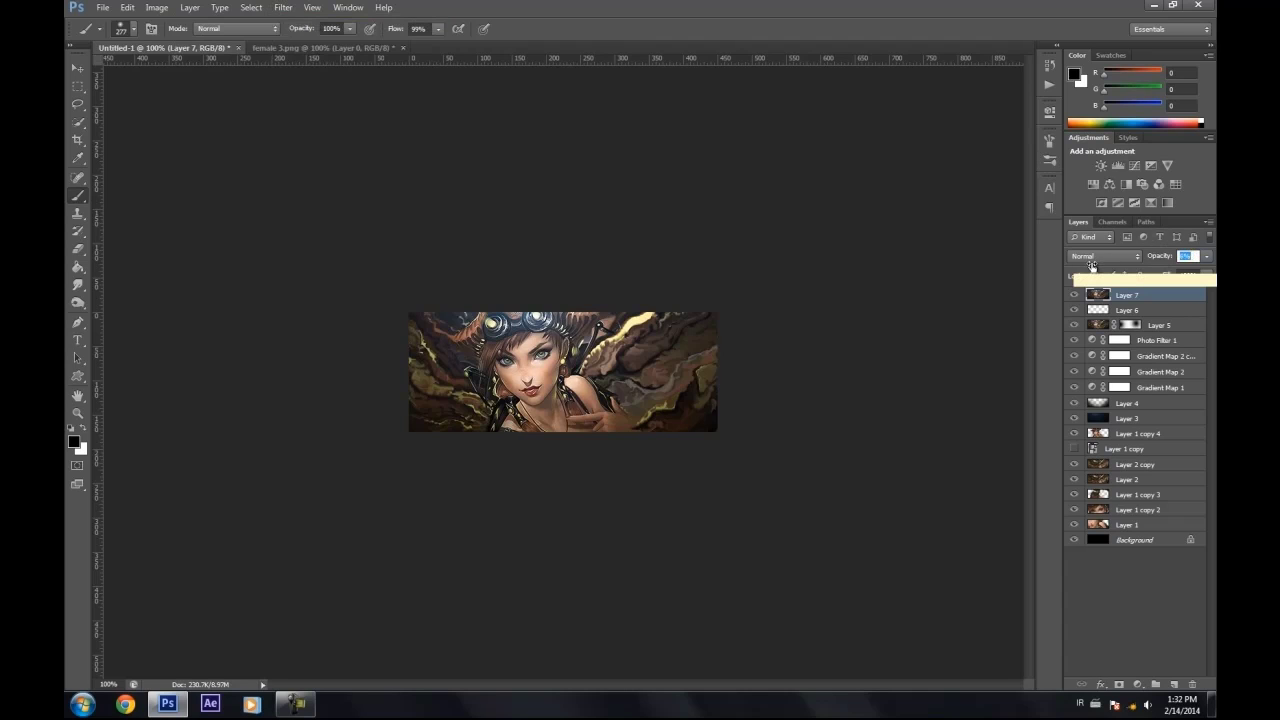
text(4)
key(Return)
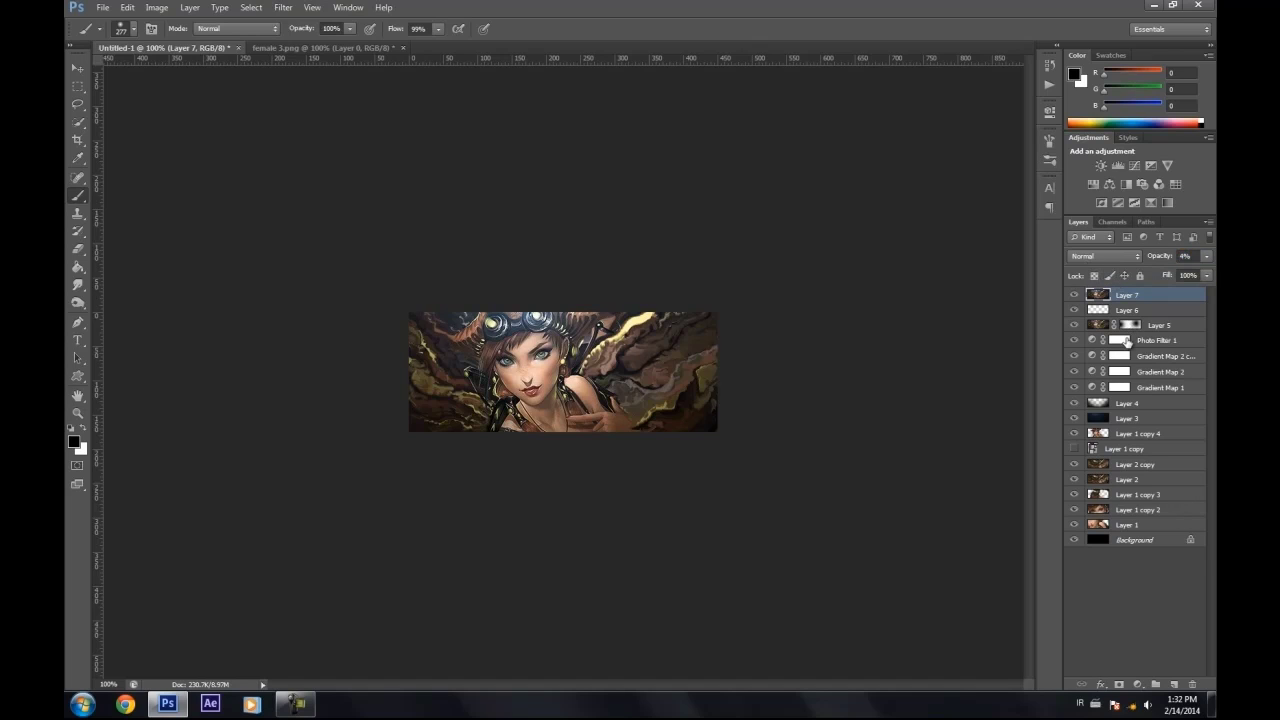
- Add a Curves adjustment layer with two control points that slightly brighten the banner
click(1136, 686)
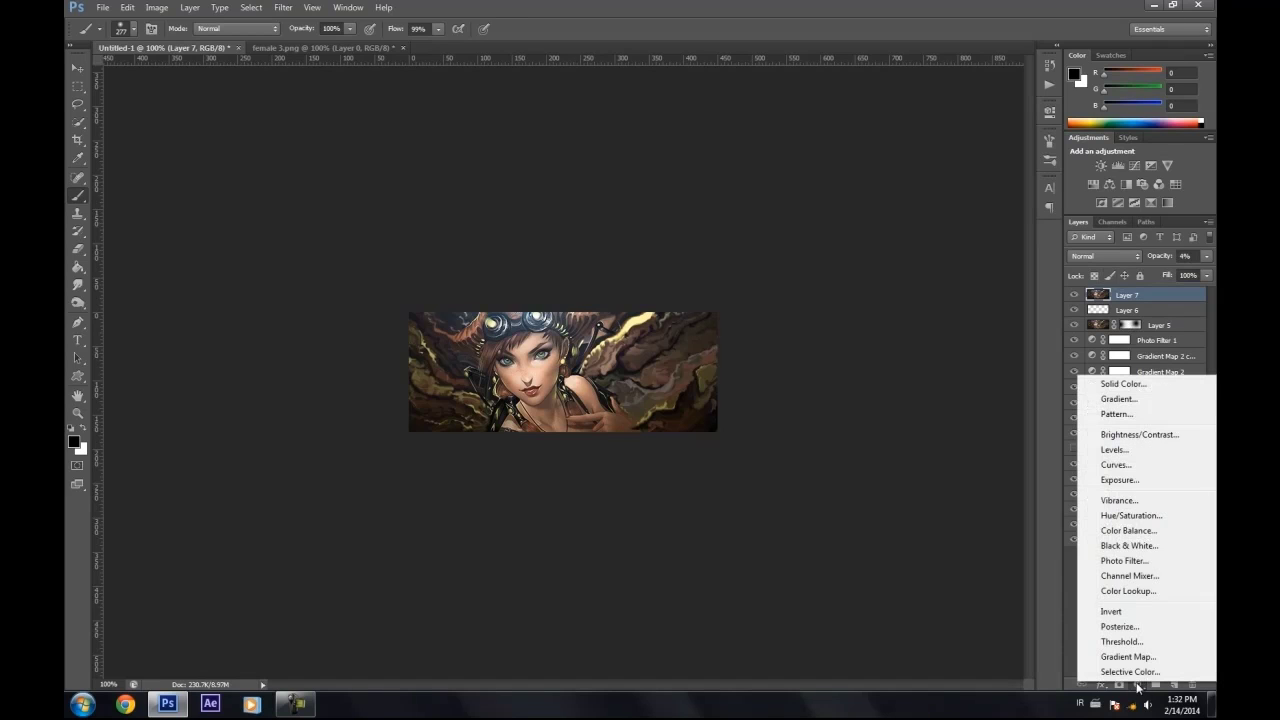
click(1115, 476)
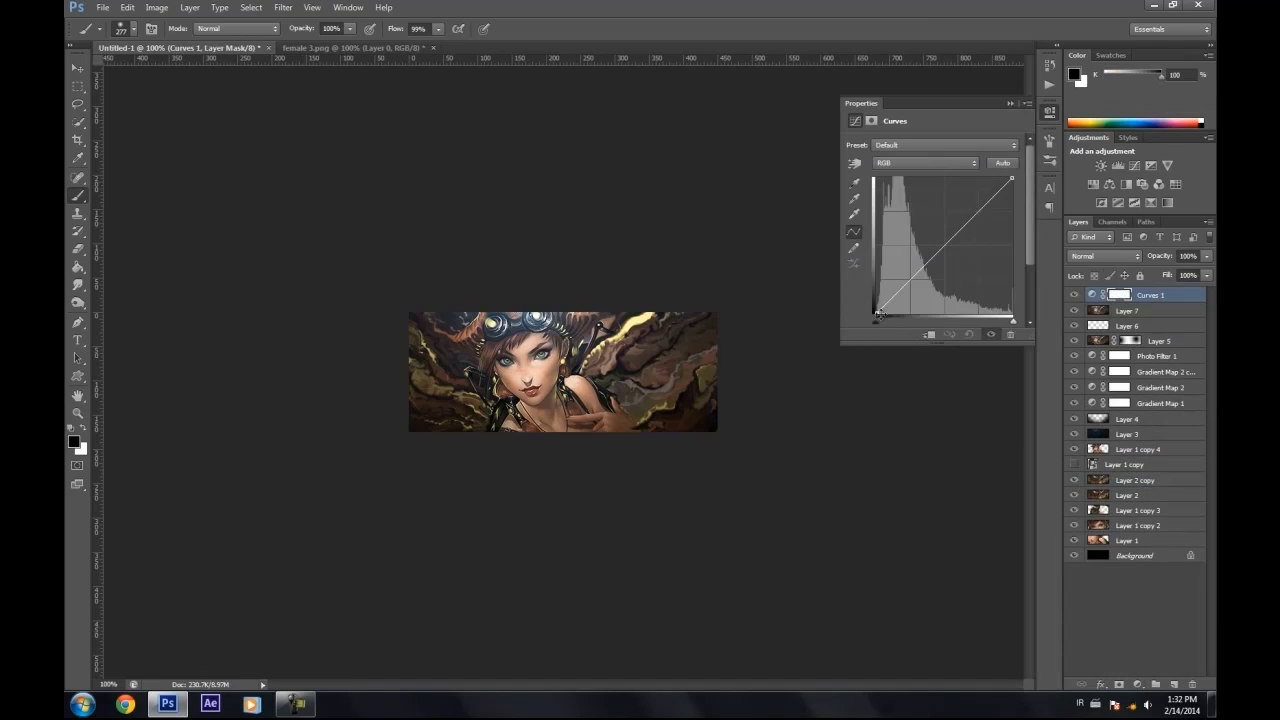
click(893, 299)
click(943, 243)
click(1009, 104)
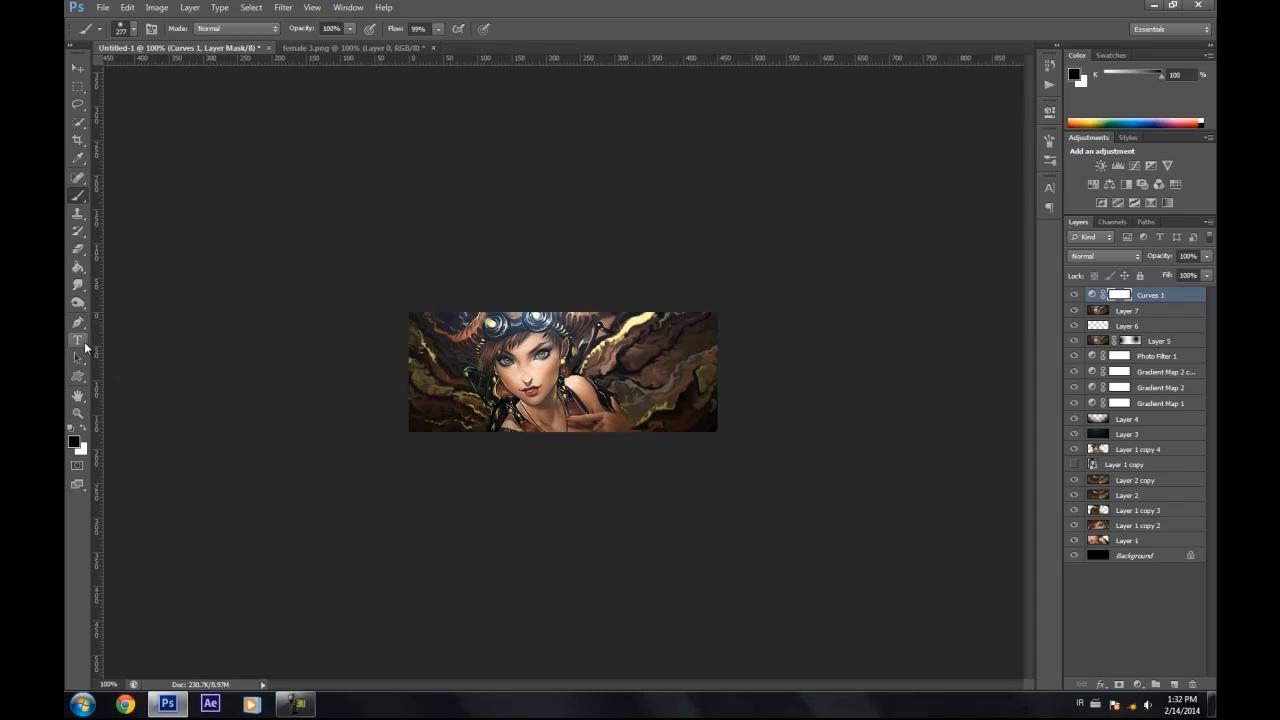
click(80, 343)
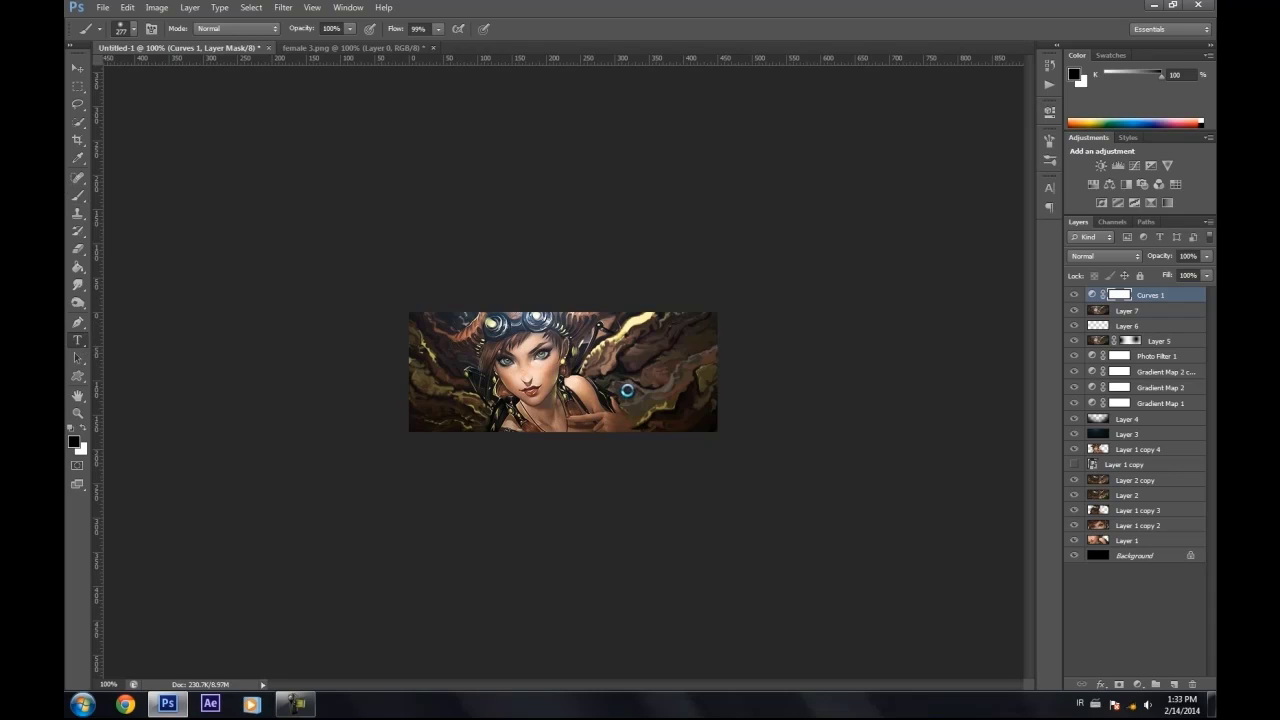
- Place the FEMALE text and give it a Gradient Overlay at a 180° angle
drag(607, 367, 717, 403)
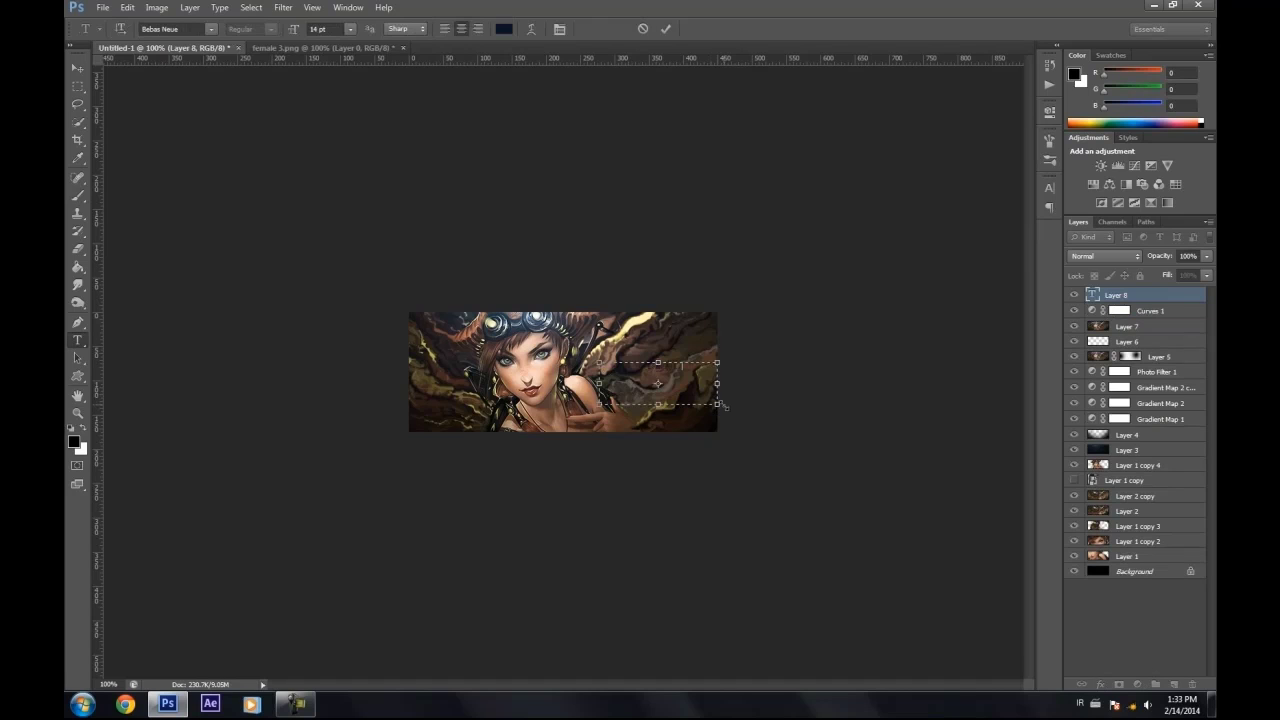
click(77, 67)
drag(638, 399, 634, 405)
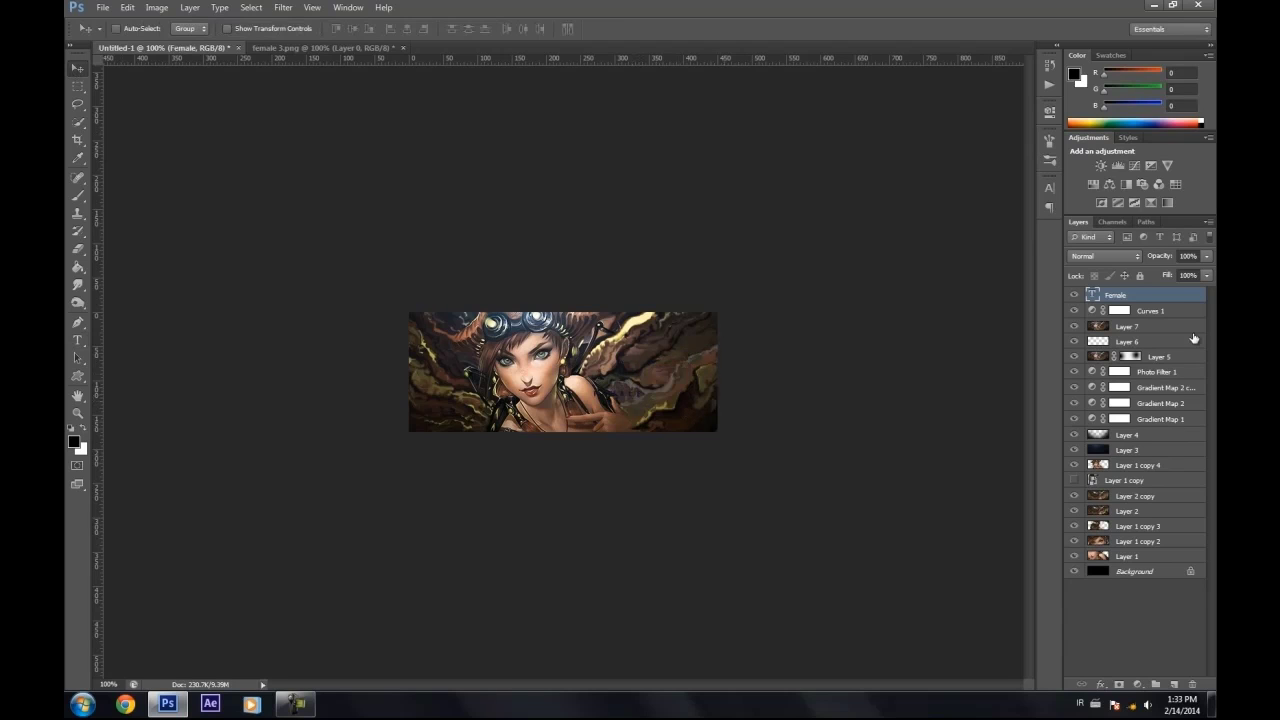
double_click(1156, 298)
click(862, 607)
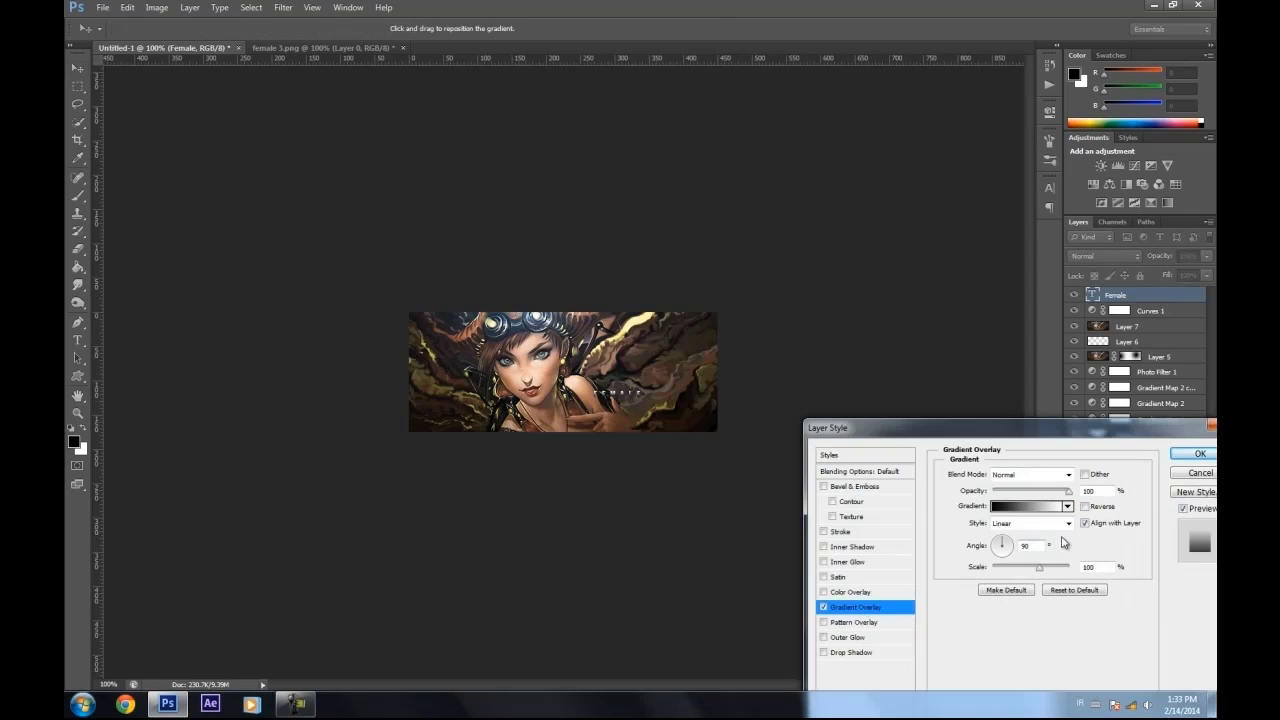
double_click(1027, 546)
text(180)
- Add a middle gradient stop and make the left stop pale yellow-green
click(1024, 508)
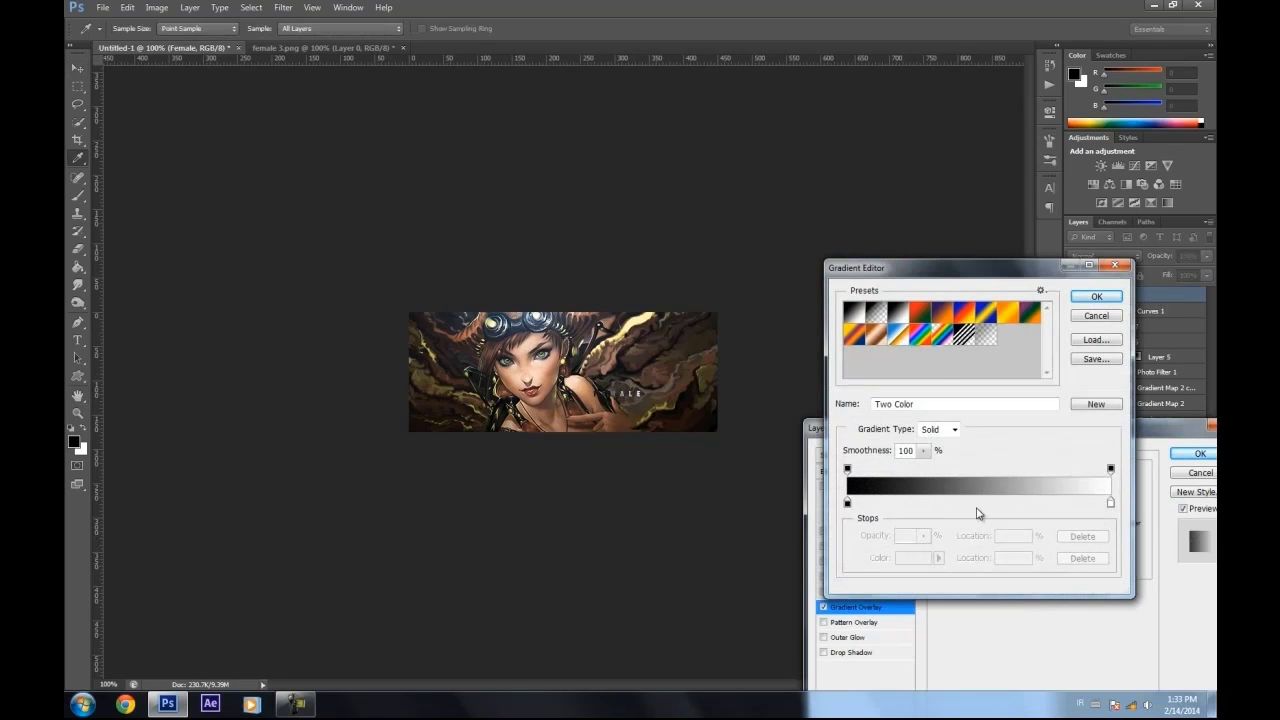
click(971, 505)
click(848, 505)
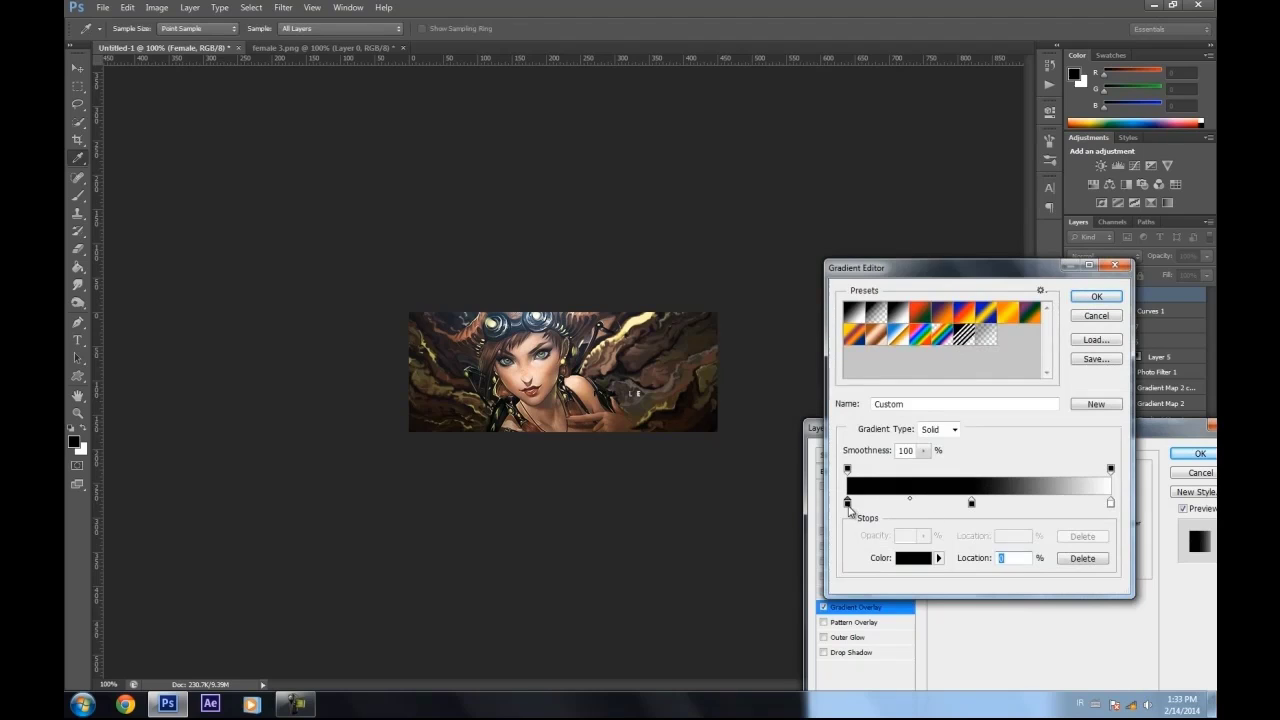
click(914, 558)
click(848, 393)
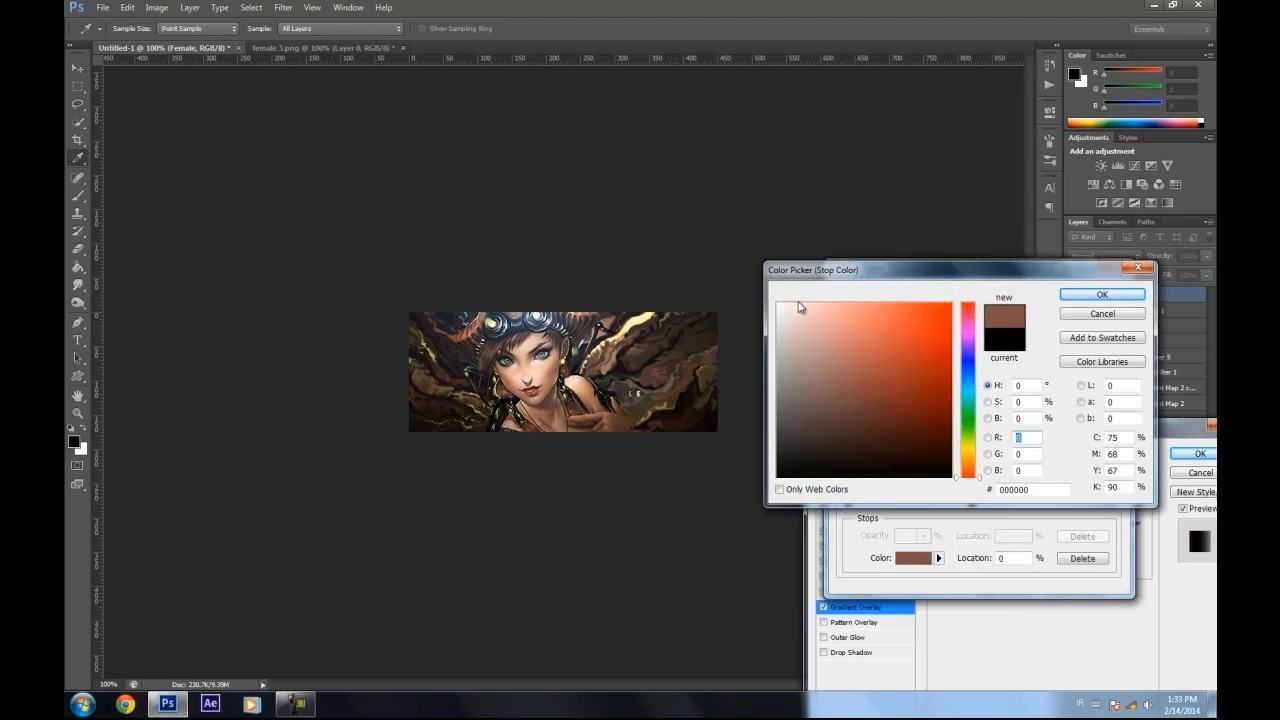
click(779, 304)
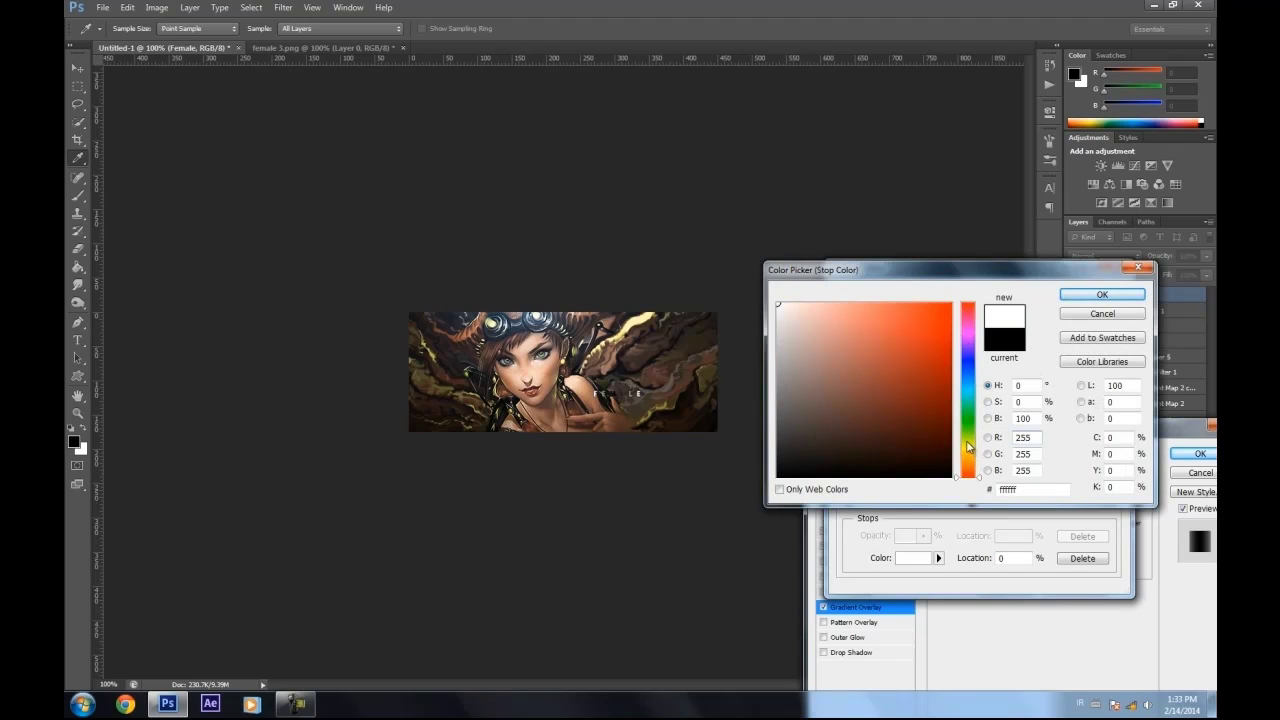
click(968, 443)
click(830, 307)
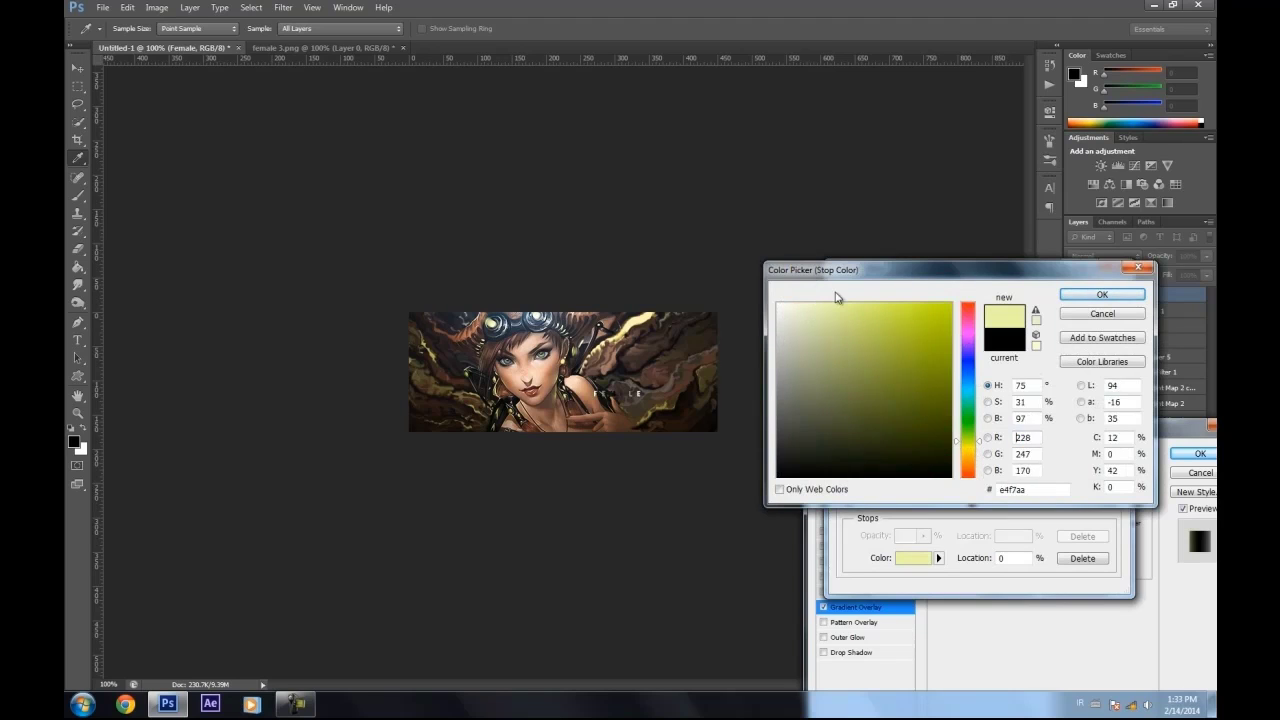
click(1082, 296)
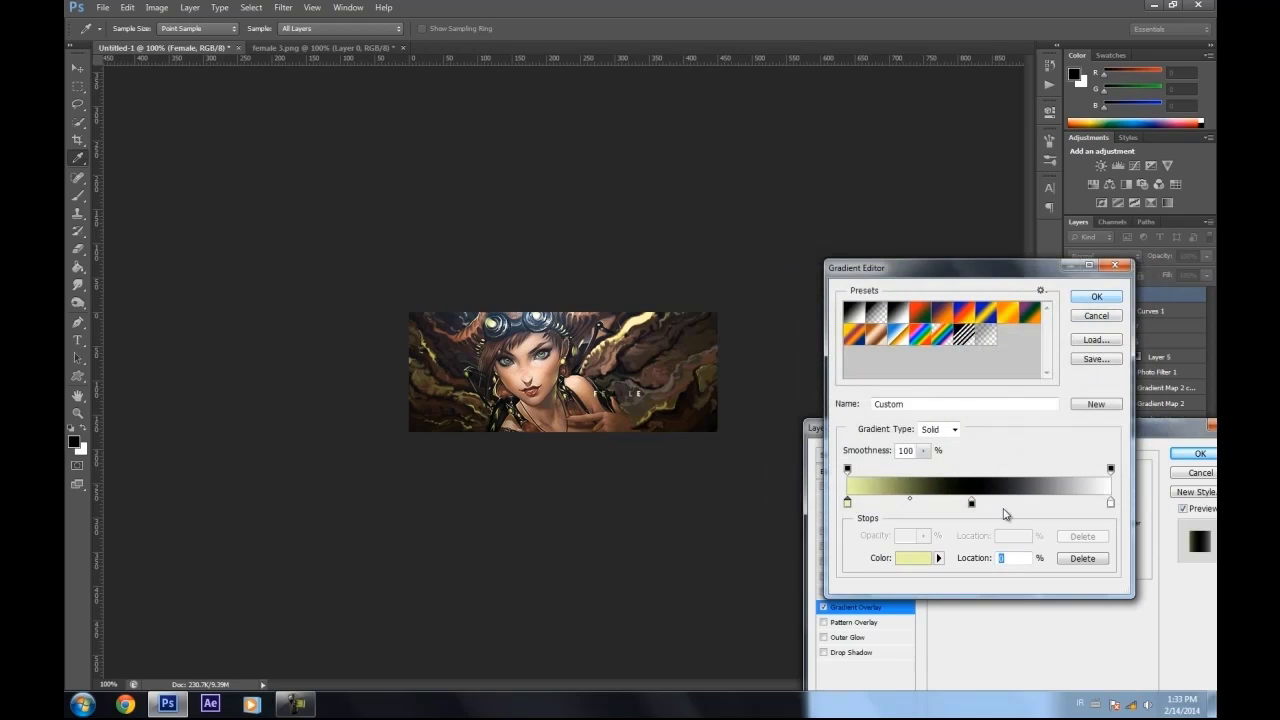
- Change the middle gradient stop from black to a pale yellow
click(971, 502)
click(914, 557)
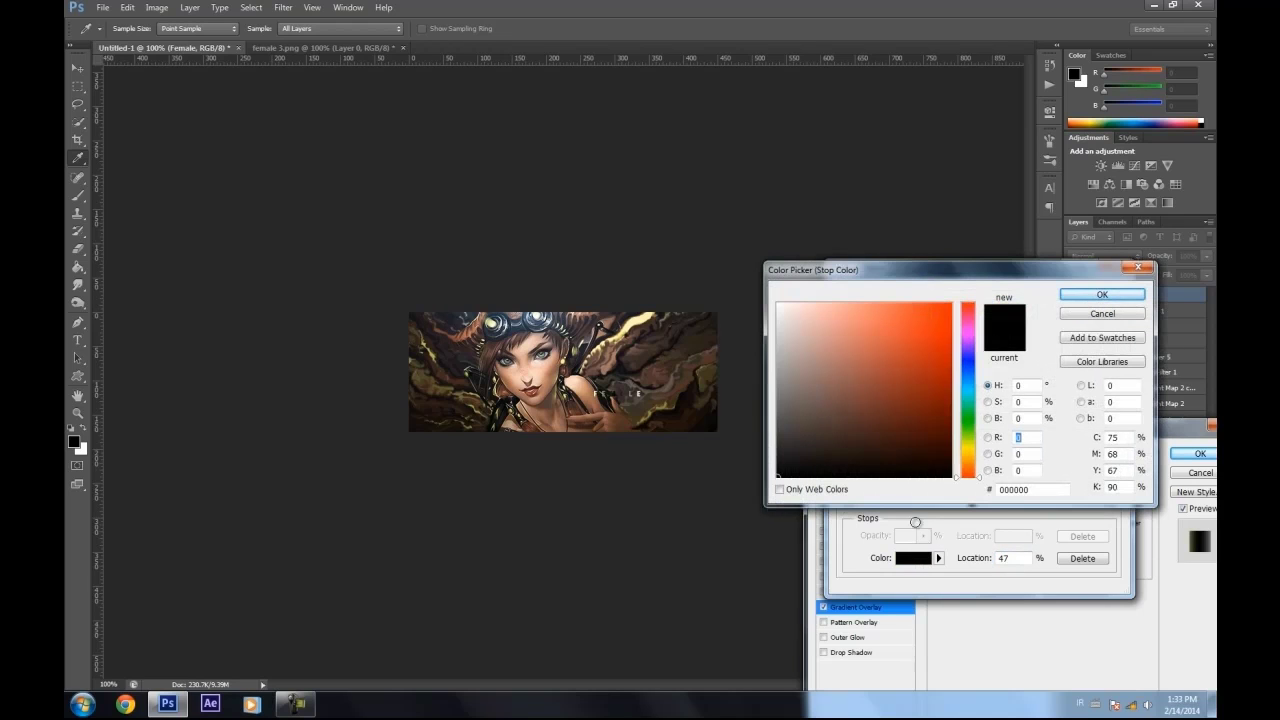
click(968, 447)
drag(836, 360, 808, 340)
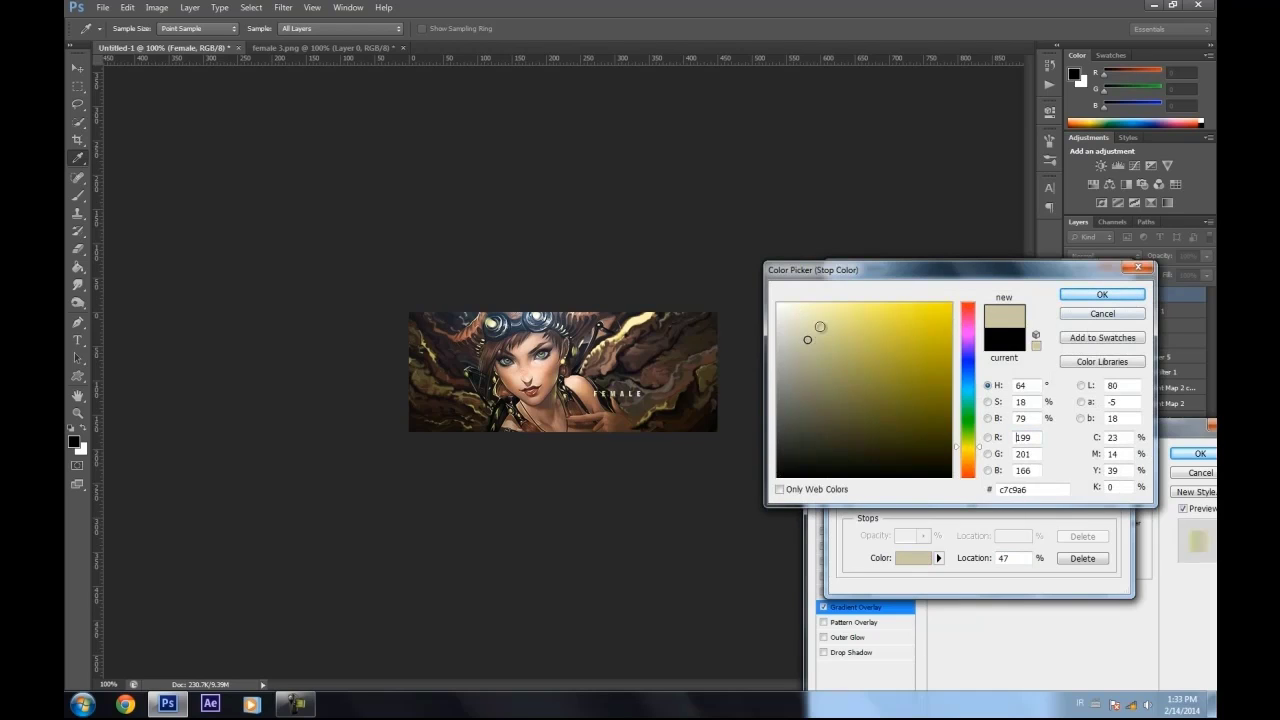
click(820, 326)
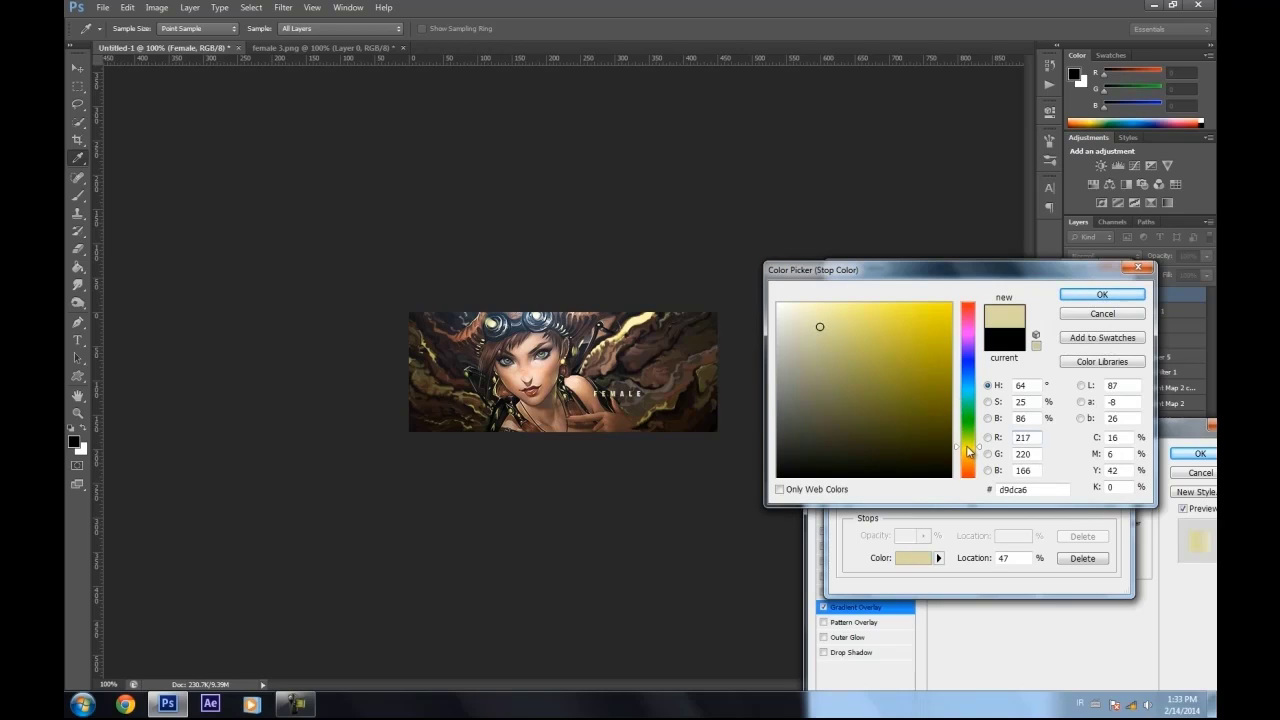
drag(967, 449, 969, 451)
drag(797, 379, 836, 316)
click(1101, 294)
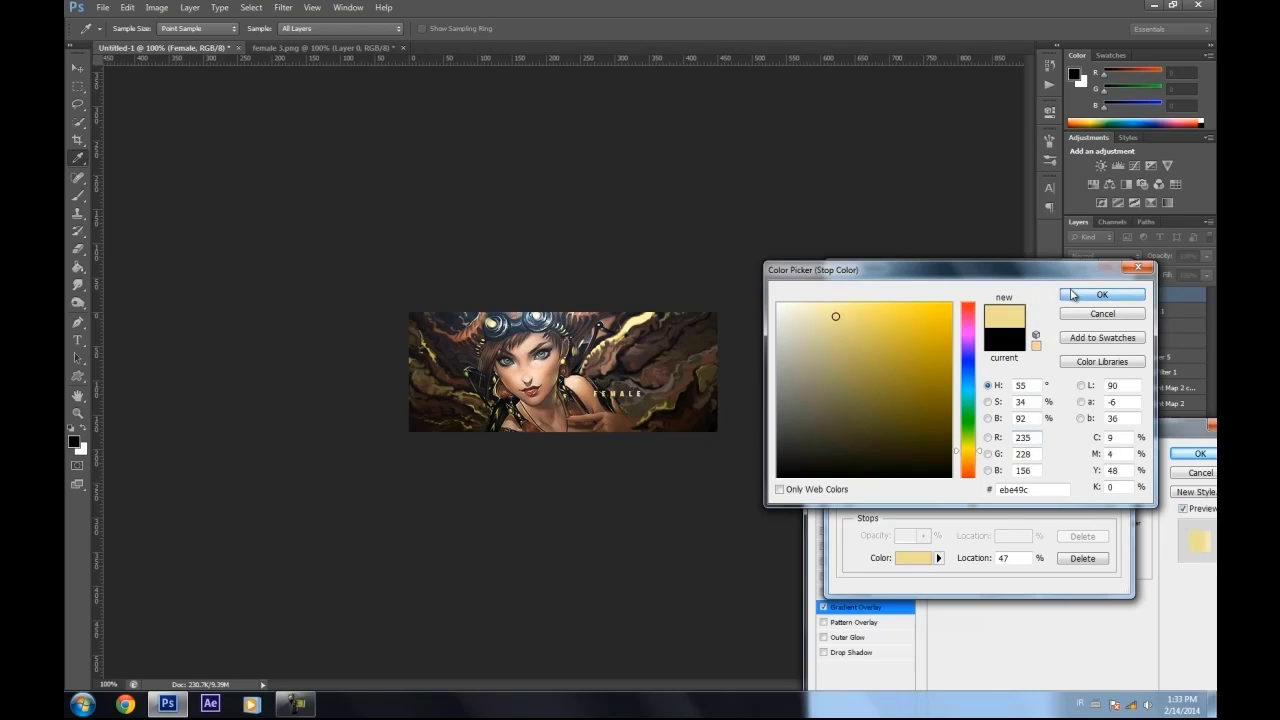
- Set the right stop to pale yellow sampled from the image, apply the overlay, and draw a text box below
click(1110, 504)
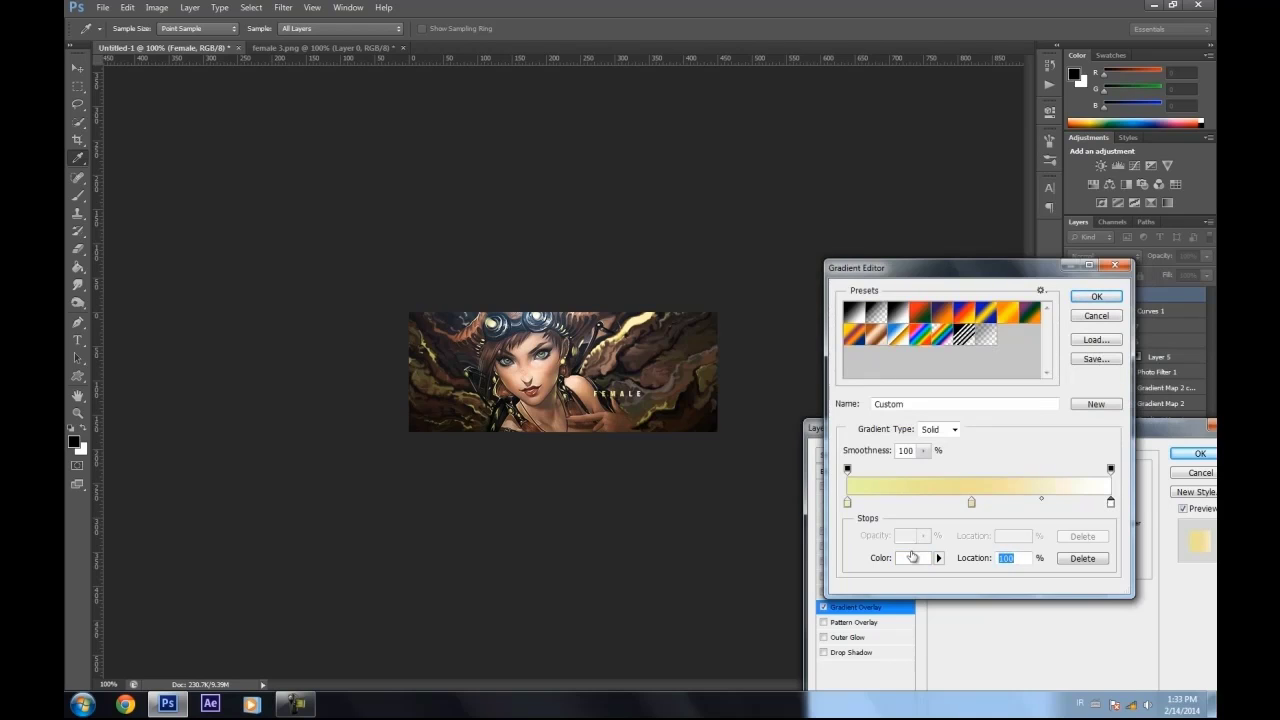
click(913, 557)
click(668, 370)
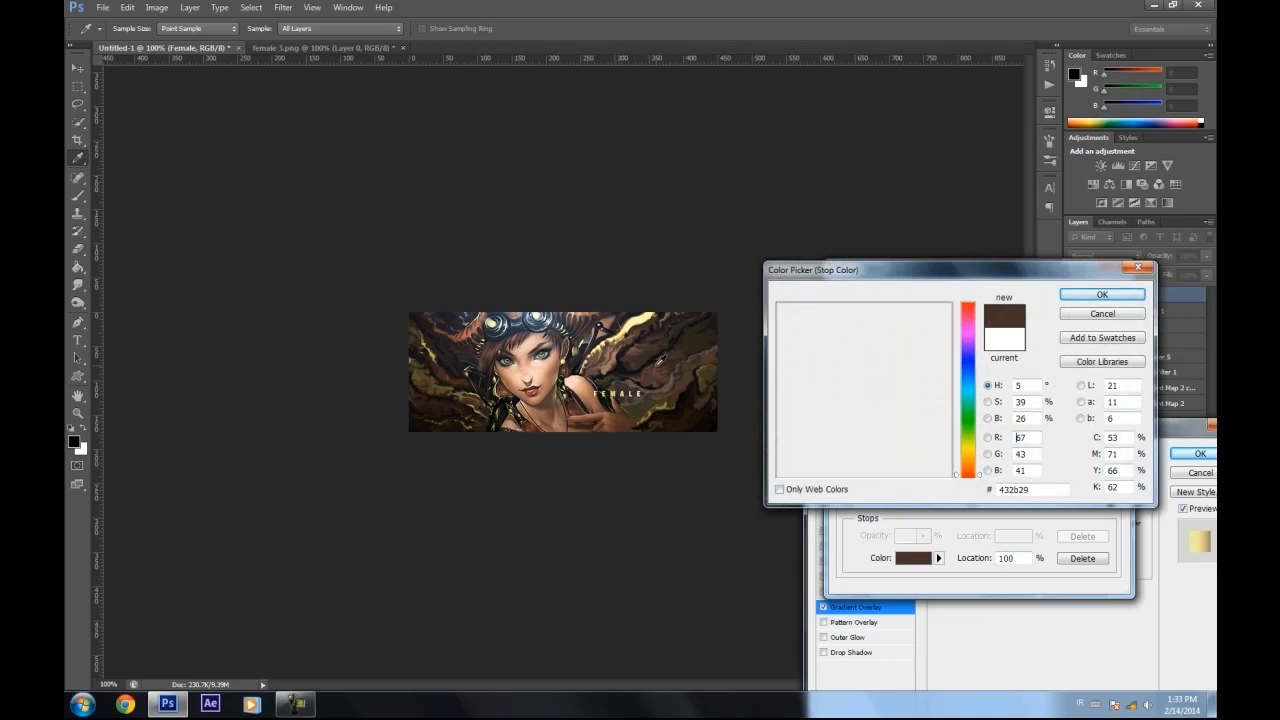
click(632, 324)
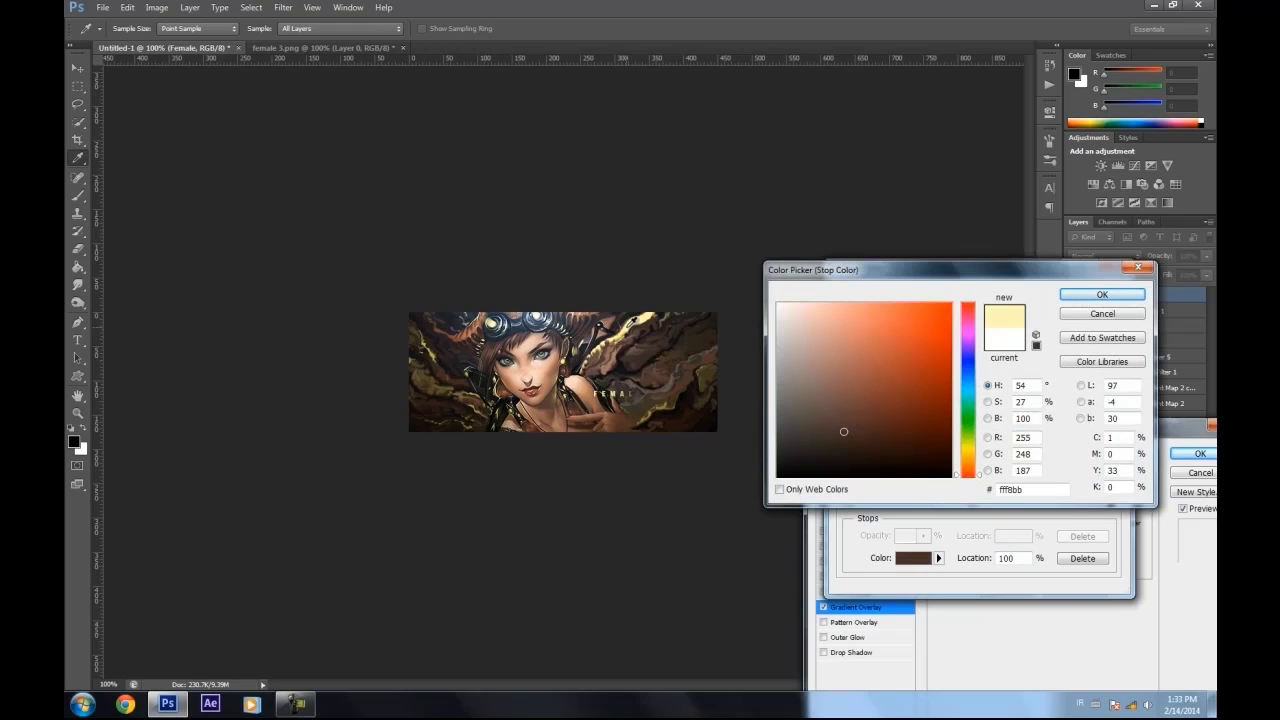
click(1068, 298)
click(1096, 297)
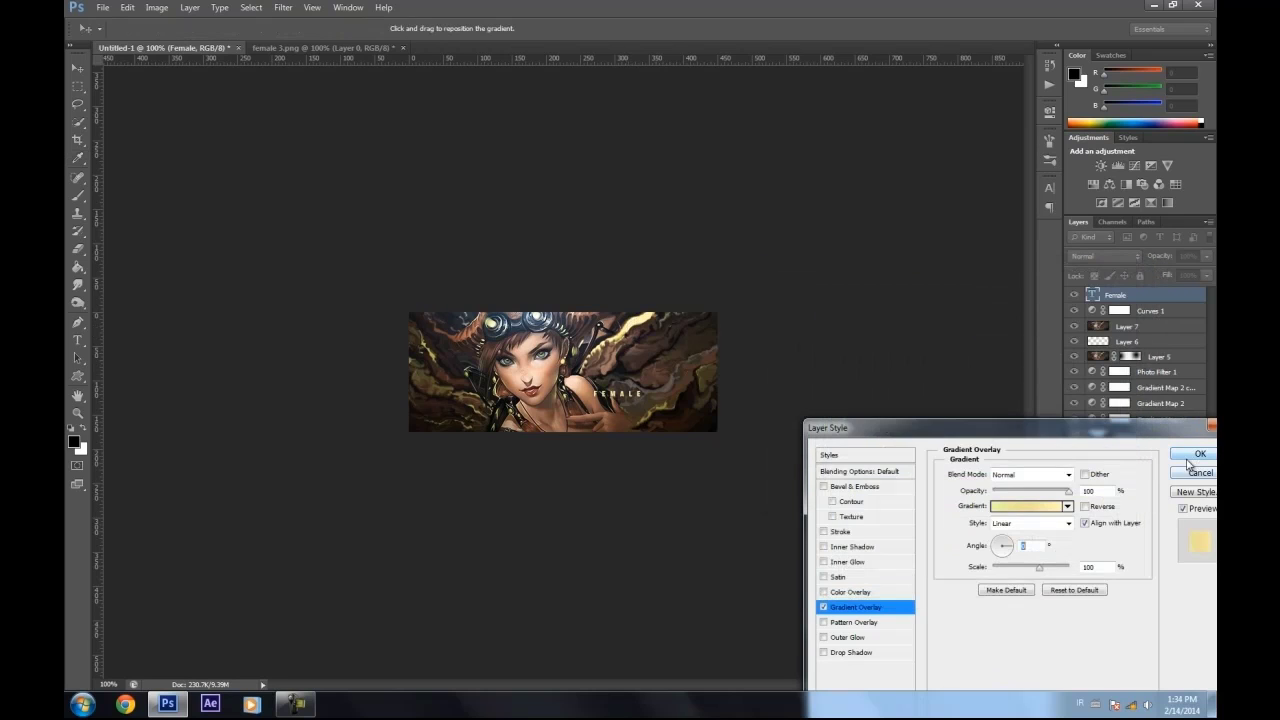
click(1199, 454)
click(77, 340)
drag(594, 405, 717, 430)
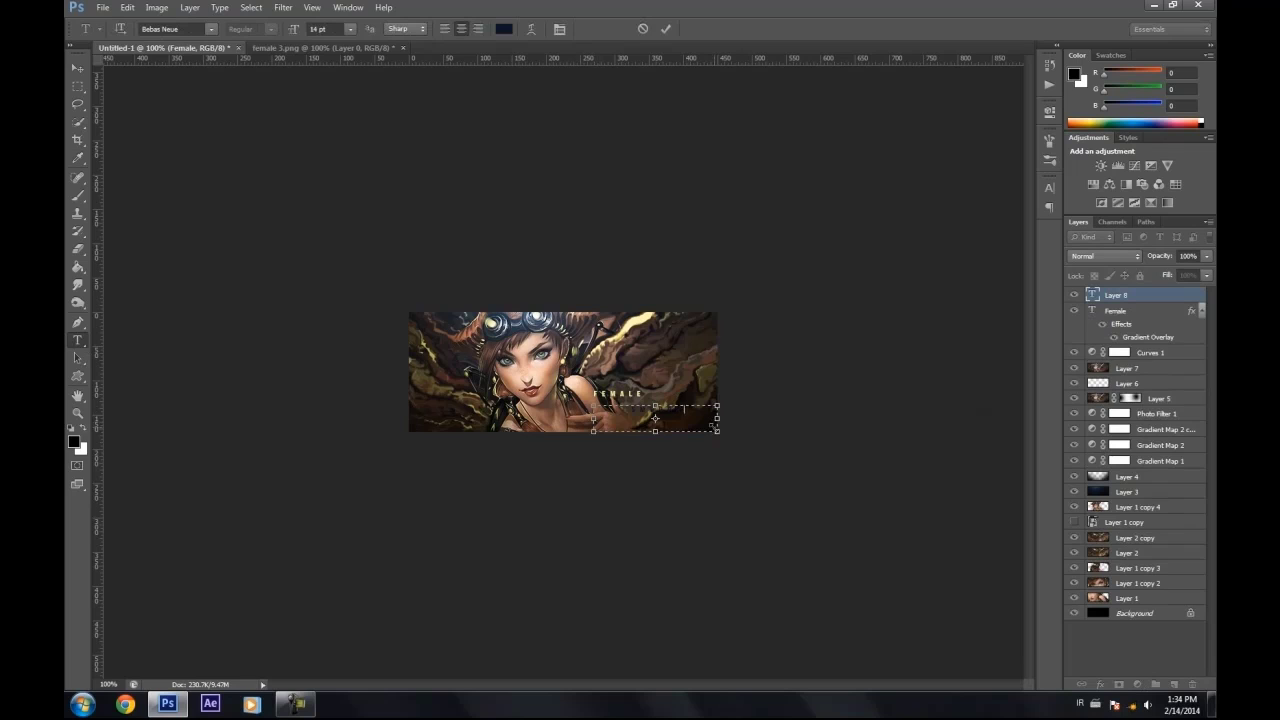
- Copy the Female layer's style and paste it onto the SMUDGE text layer
click(77, 68)
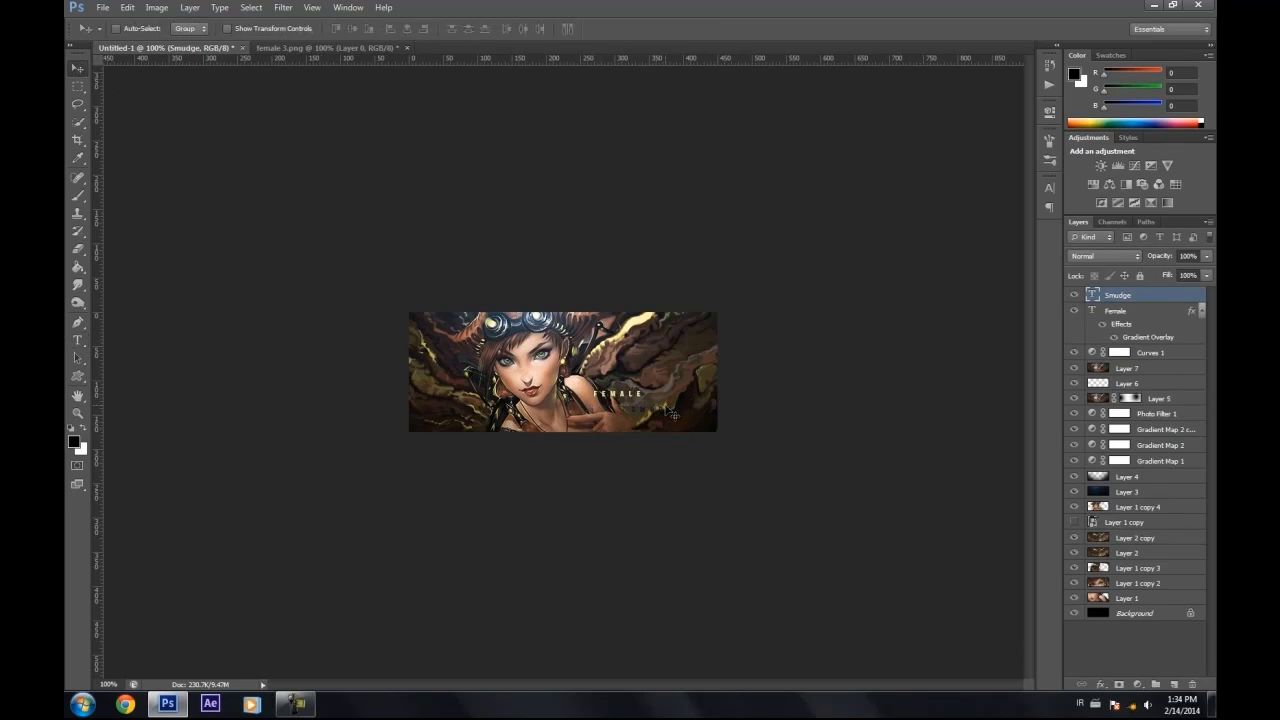
right_click(1160, 312)
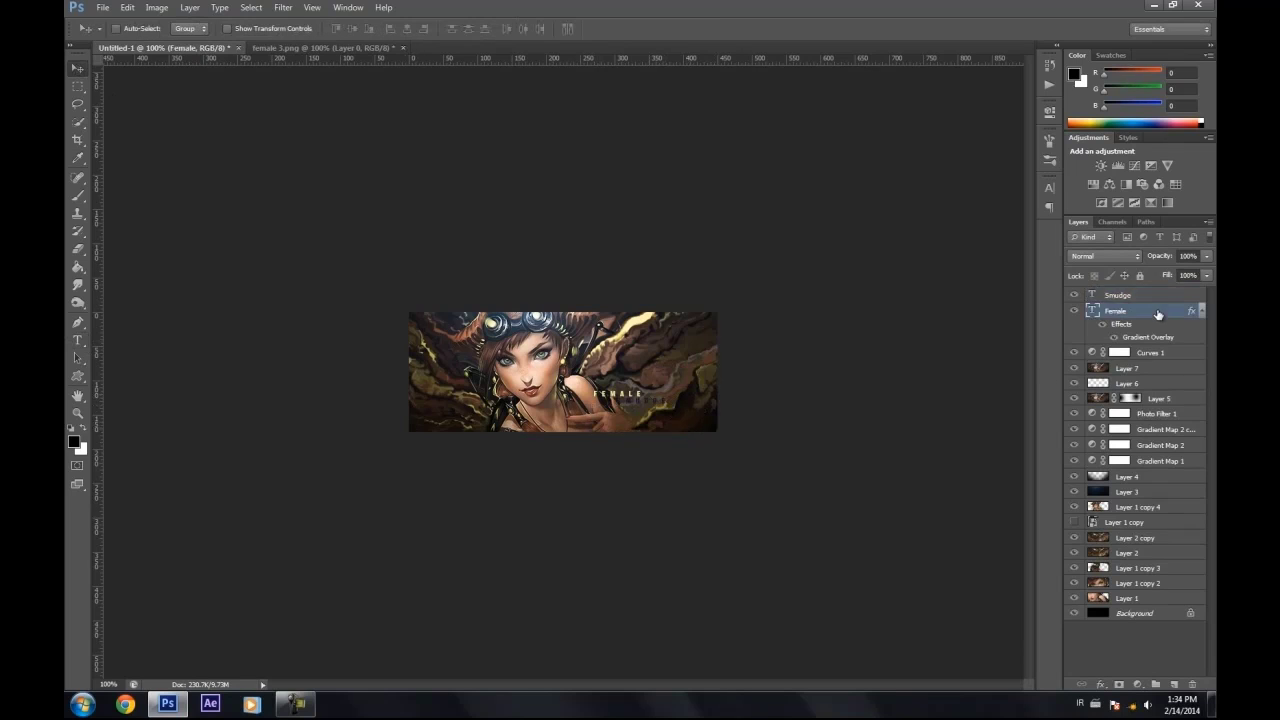
click(1049, 525)
click(1158, 293)
right_click(1158, 293)
click(1049, 539)
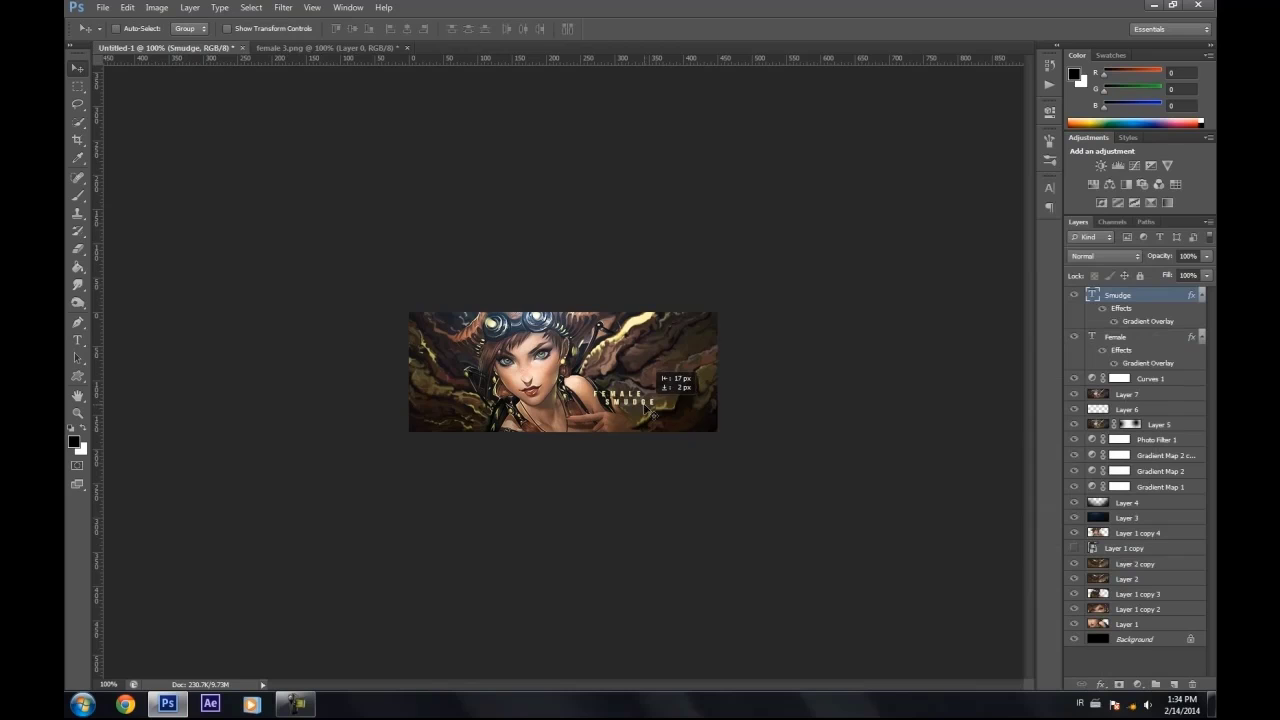
- Try Brush Script Std, Counter-Strike and Garamond Premier Pro on SMUDGE, and set tracking to 100
click(1049, 188)
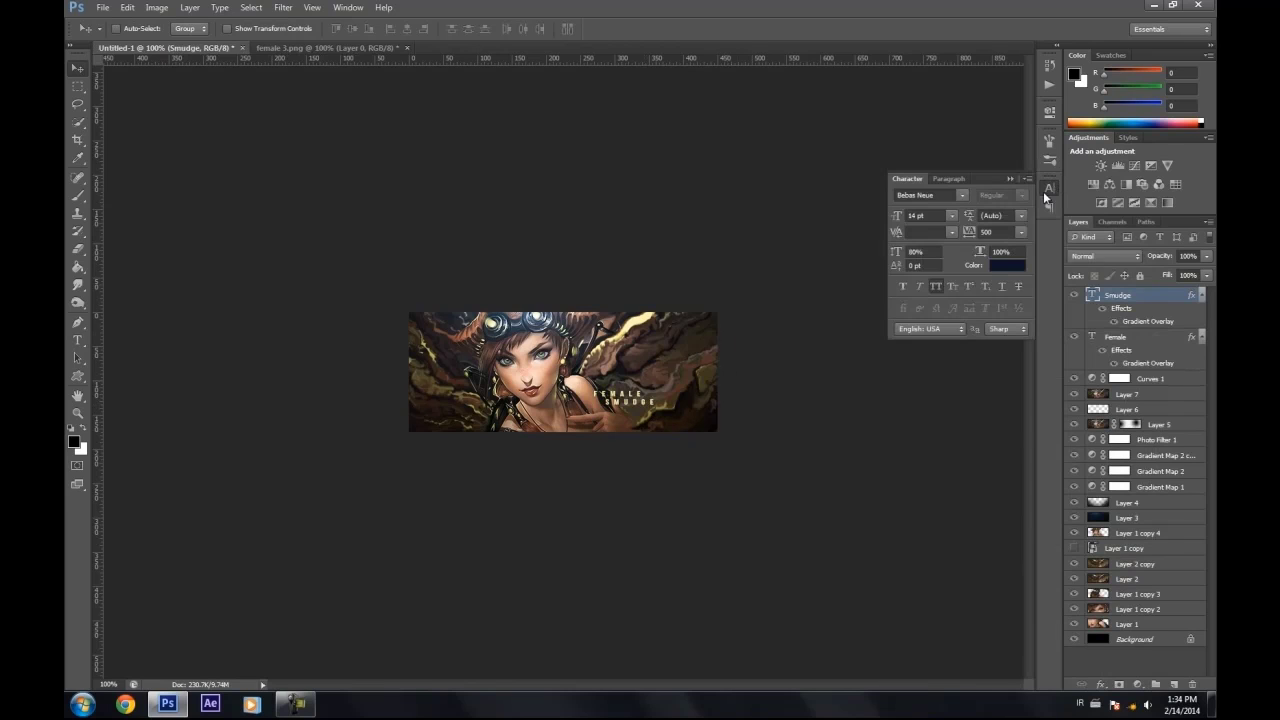
click(962, 196)
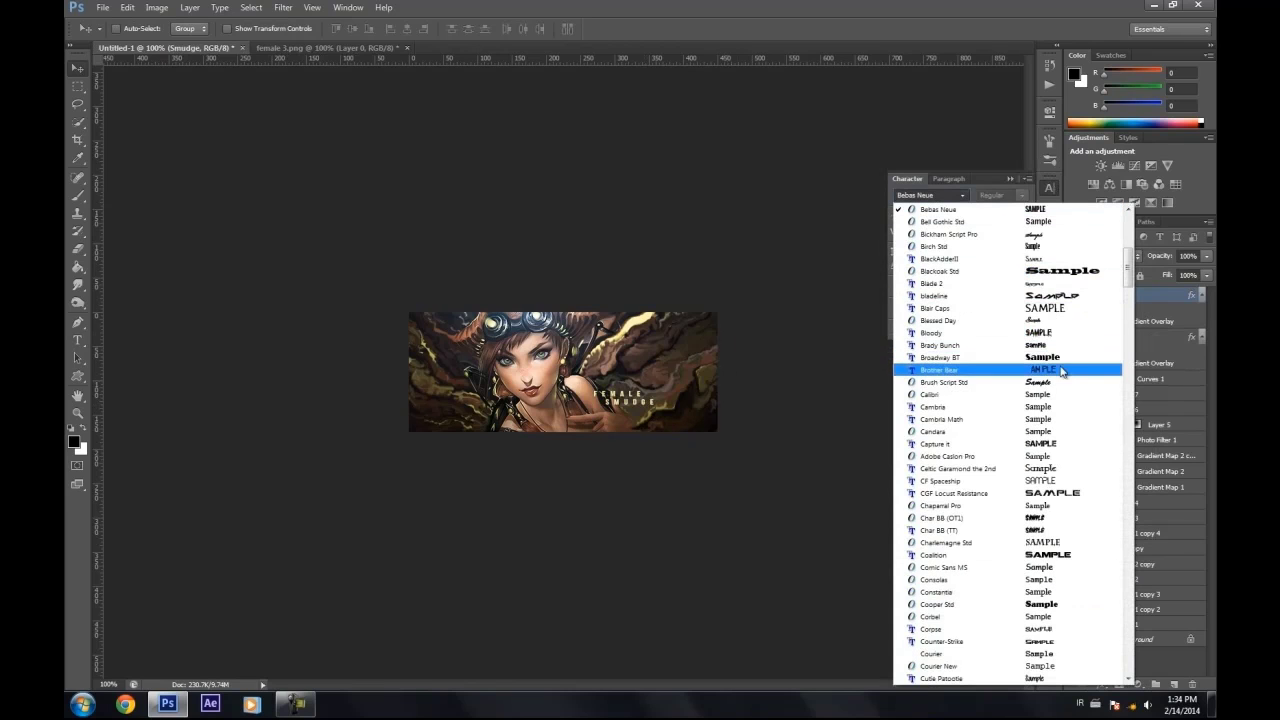
click(1055, 382)
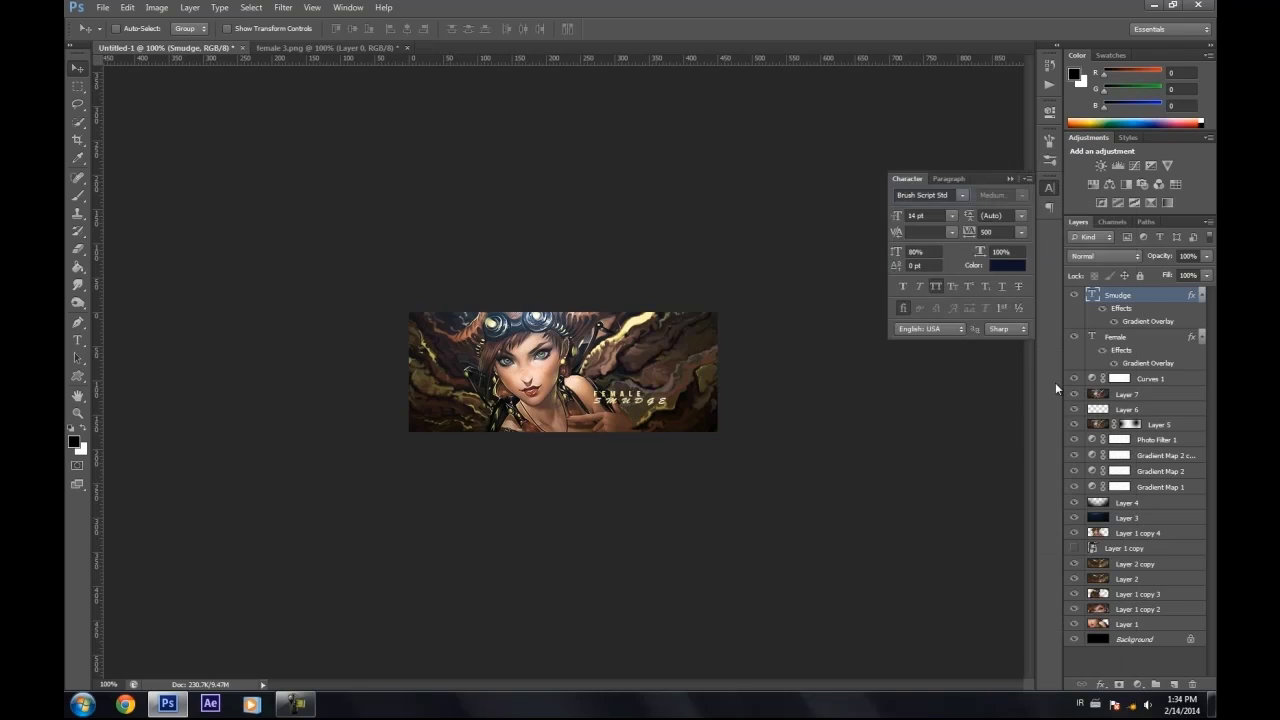
click(962, 196)
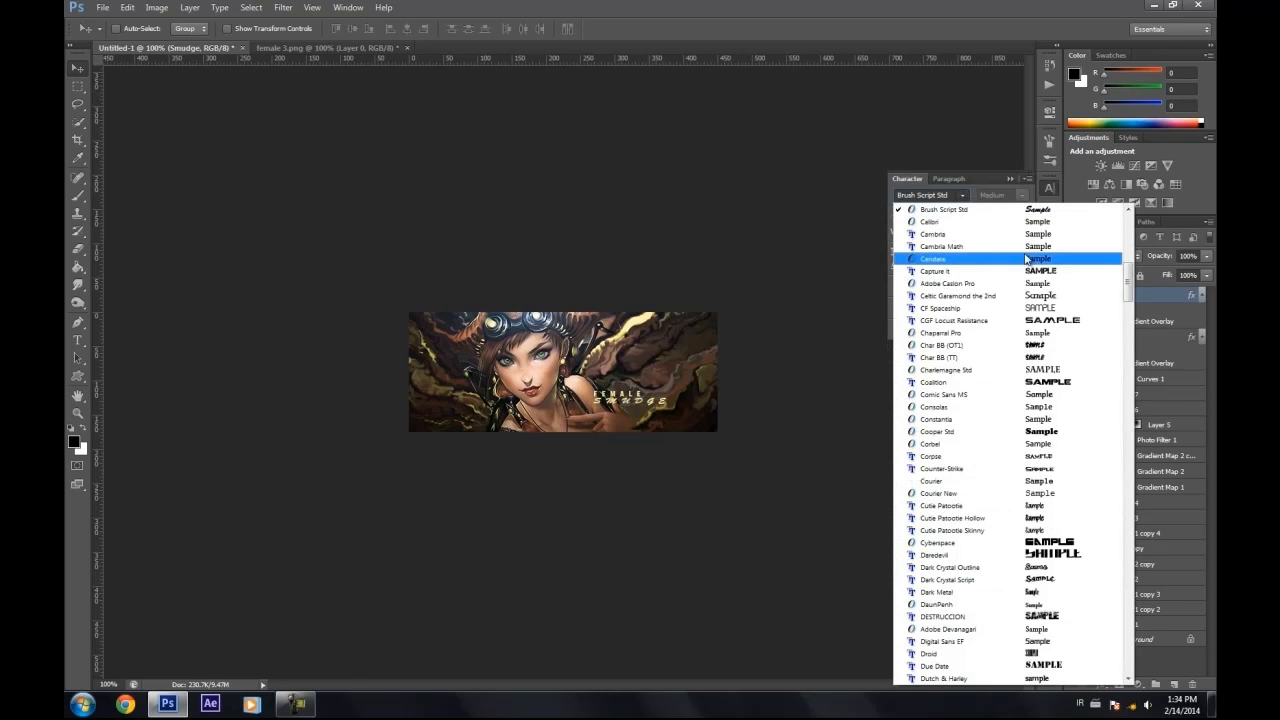
click(1038, 470)
click(962, 196)
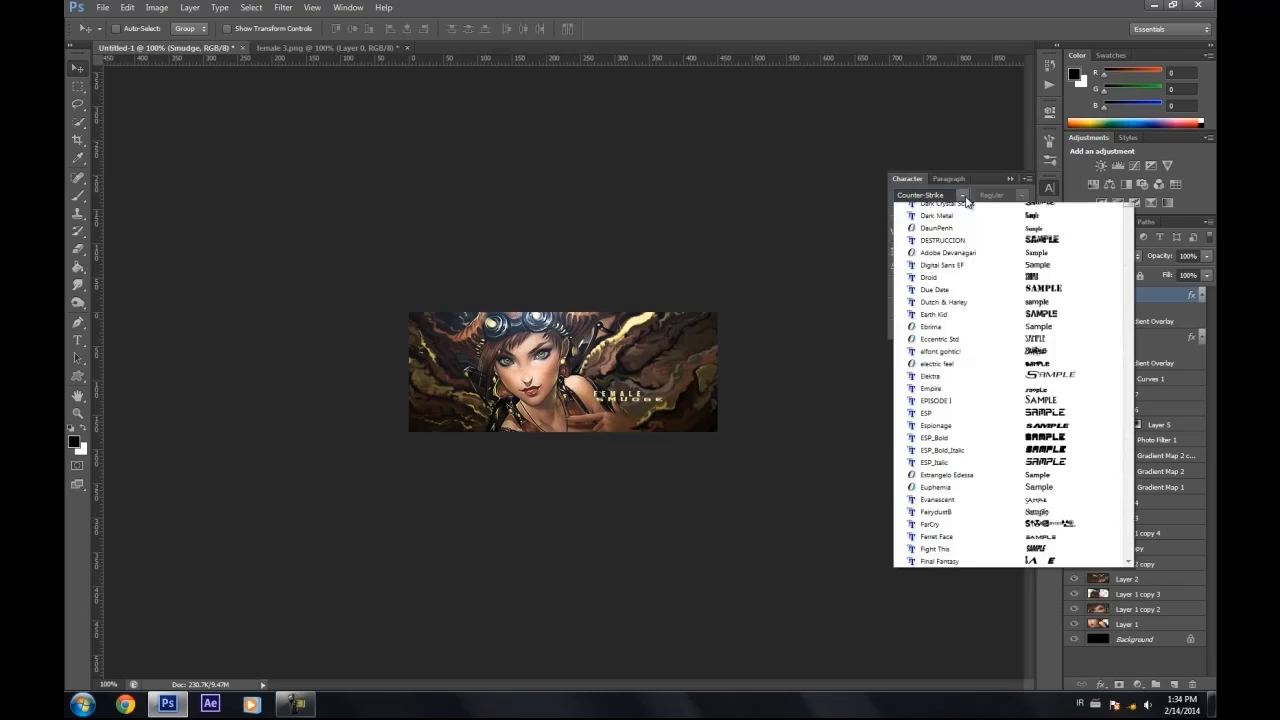
scroll(1065, 505, down, 4)
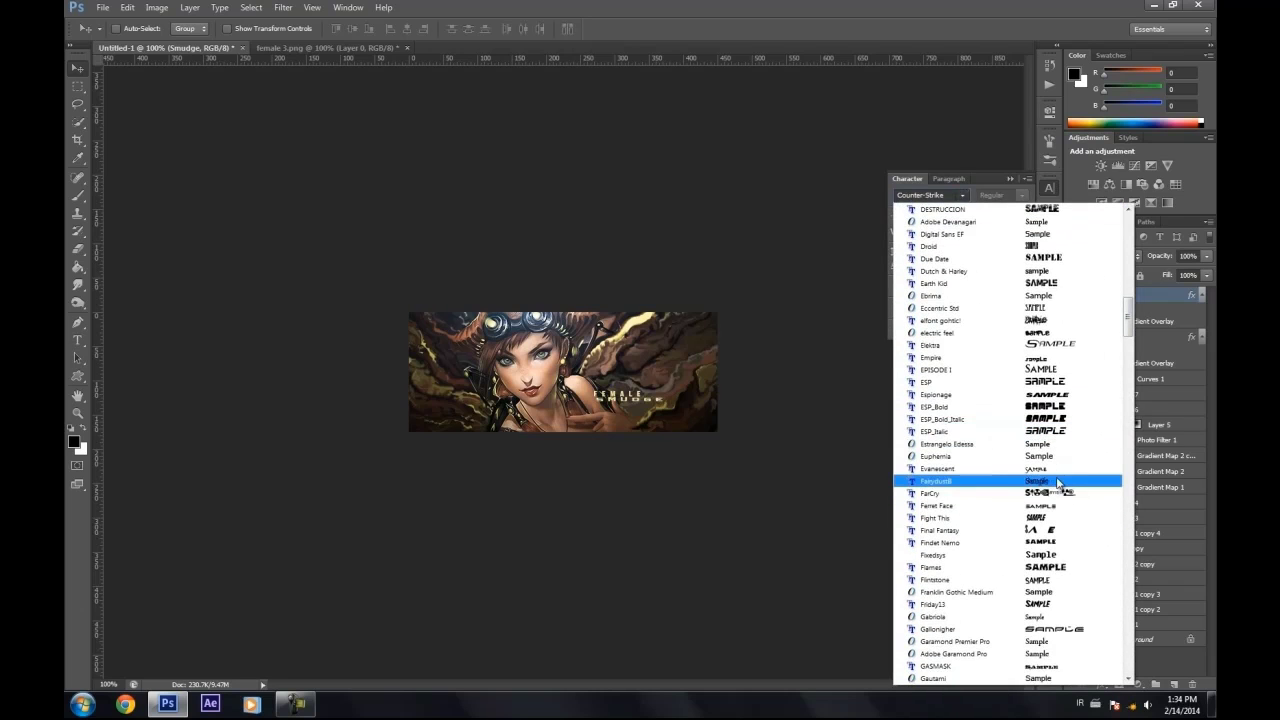
scroll(1060, 490, down, 5)
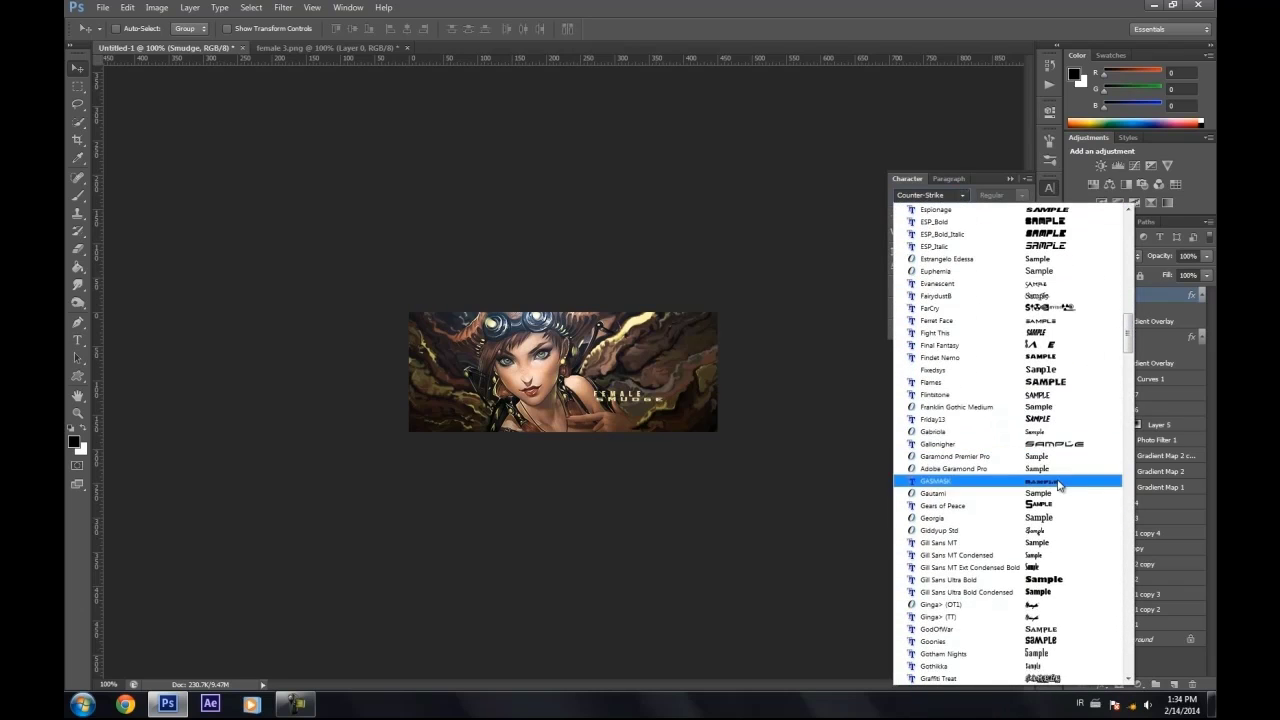
click(1057, 458)
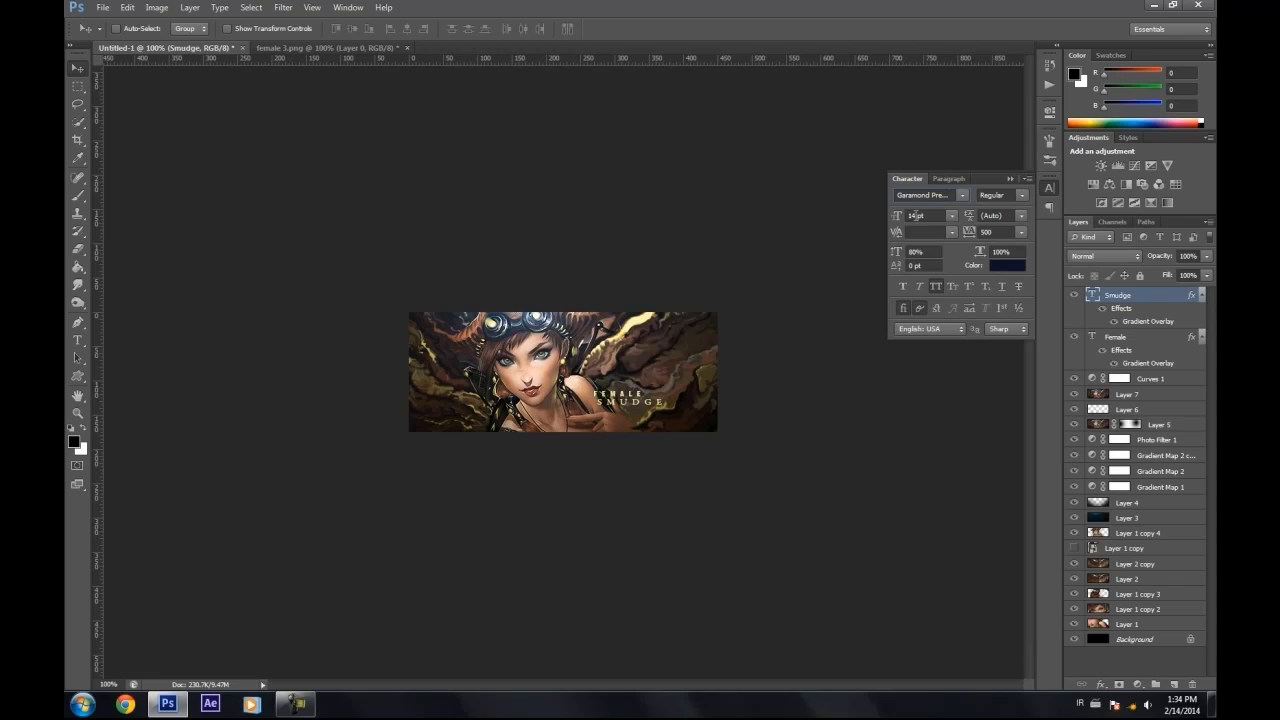
click(970, 233)
text(100)
key(Return)
- Set SMUDGE in all-caps MV Boli at 11 pt and nudge it under FEMALE
click(959, 197)
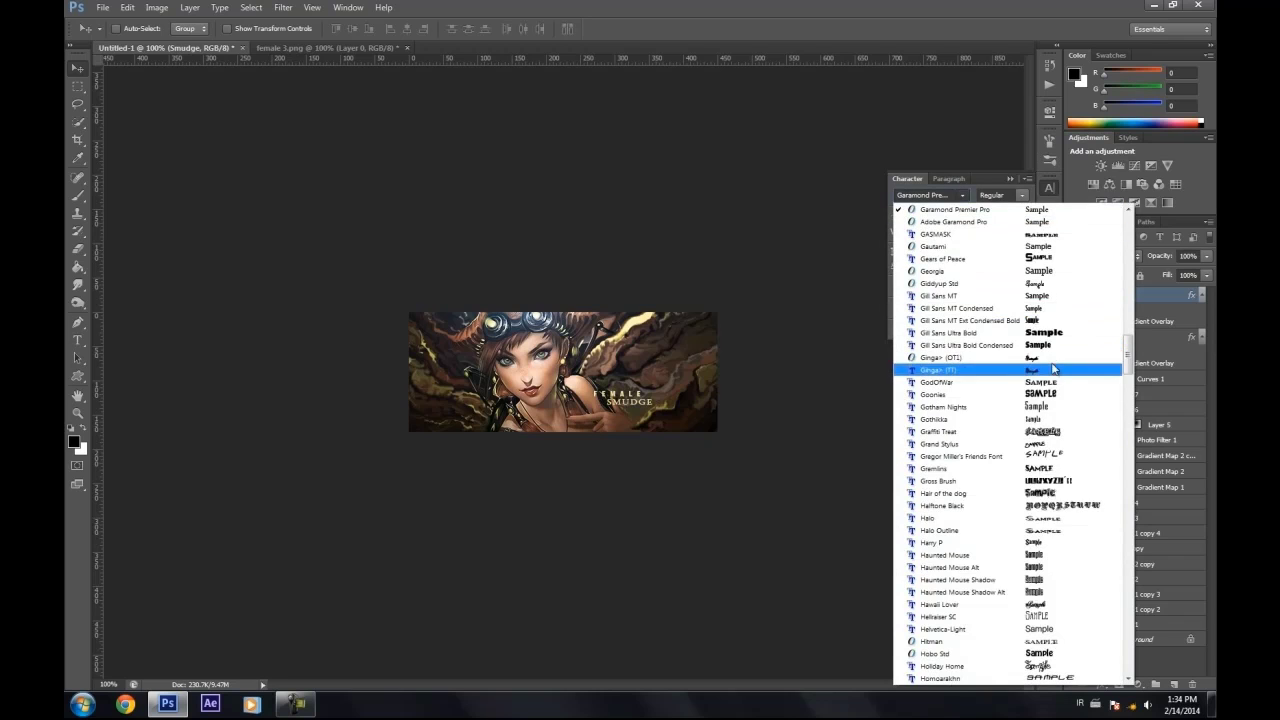
scroll(1052, 553, down, 2)
scroll(1055, 555, down, 4)
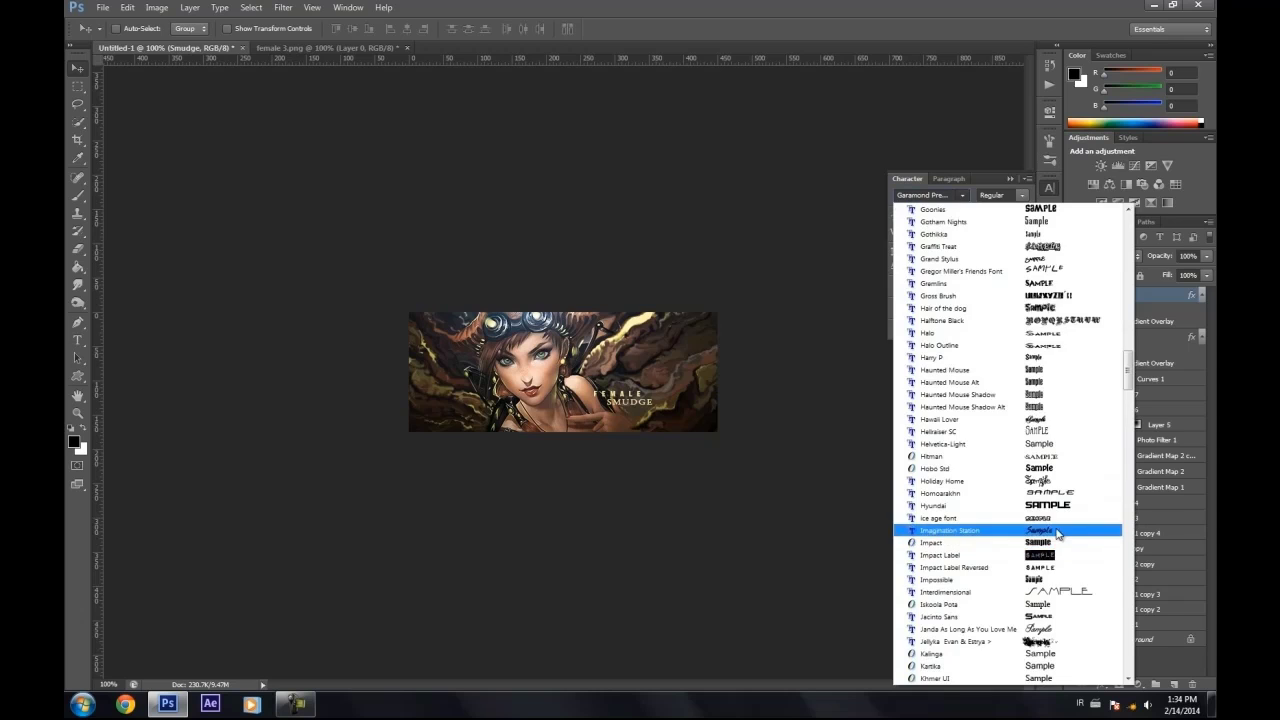
click(1055, 530)
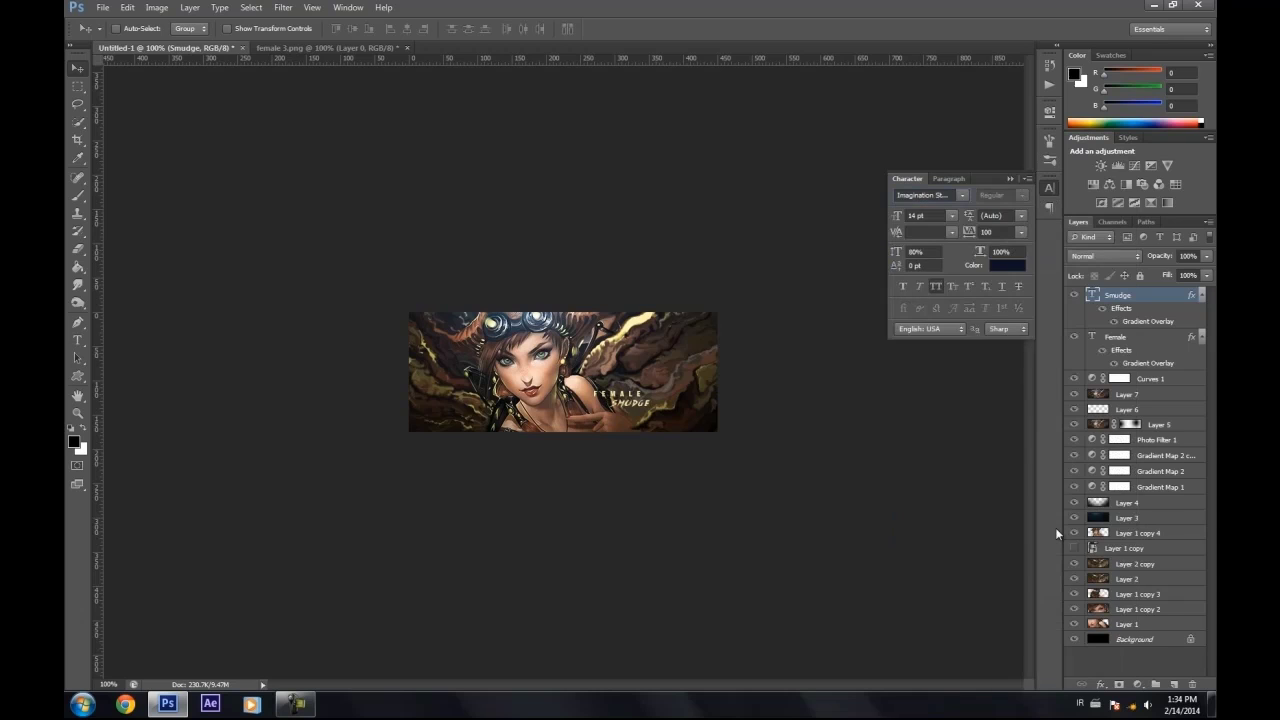
click(963, 197)
scroll(1037, 510, down, 10)
scroll(1040, 505, down, 6)
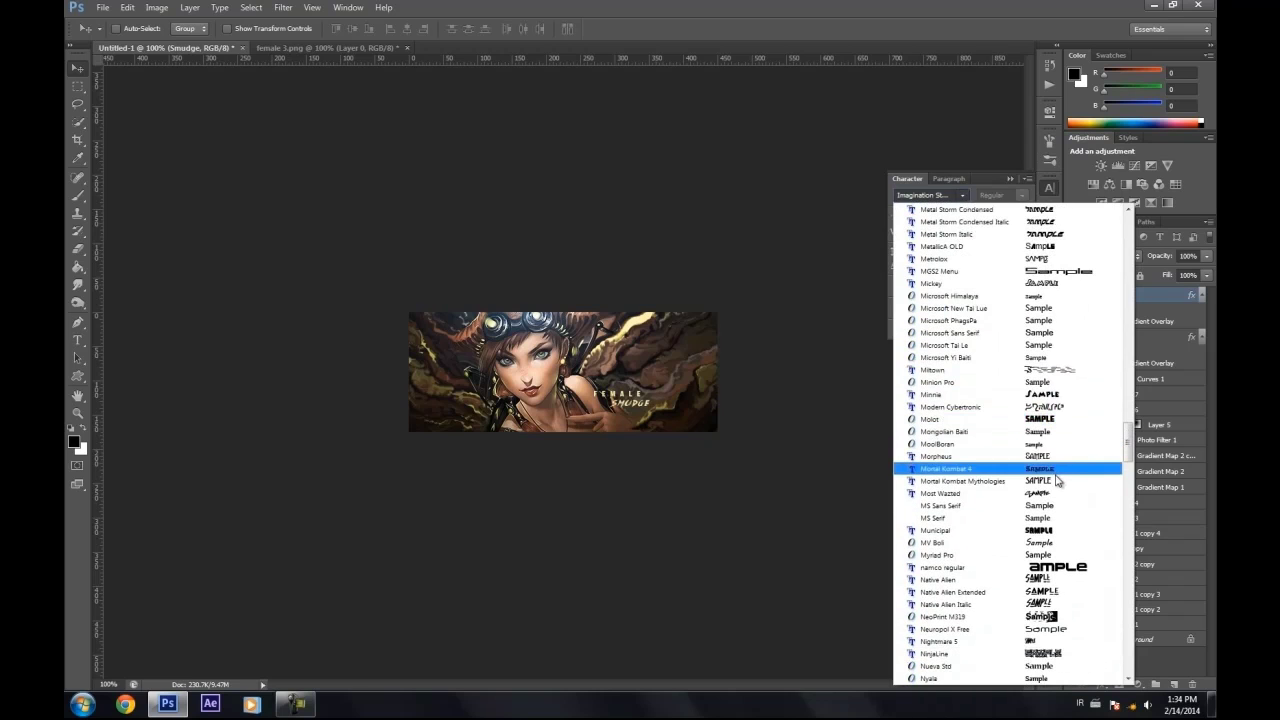
click(1037, 542)
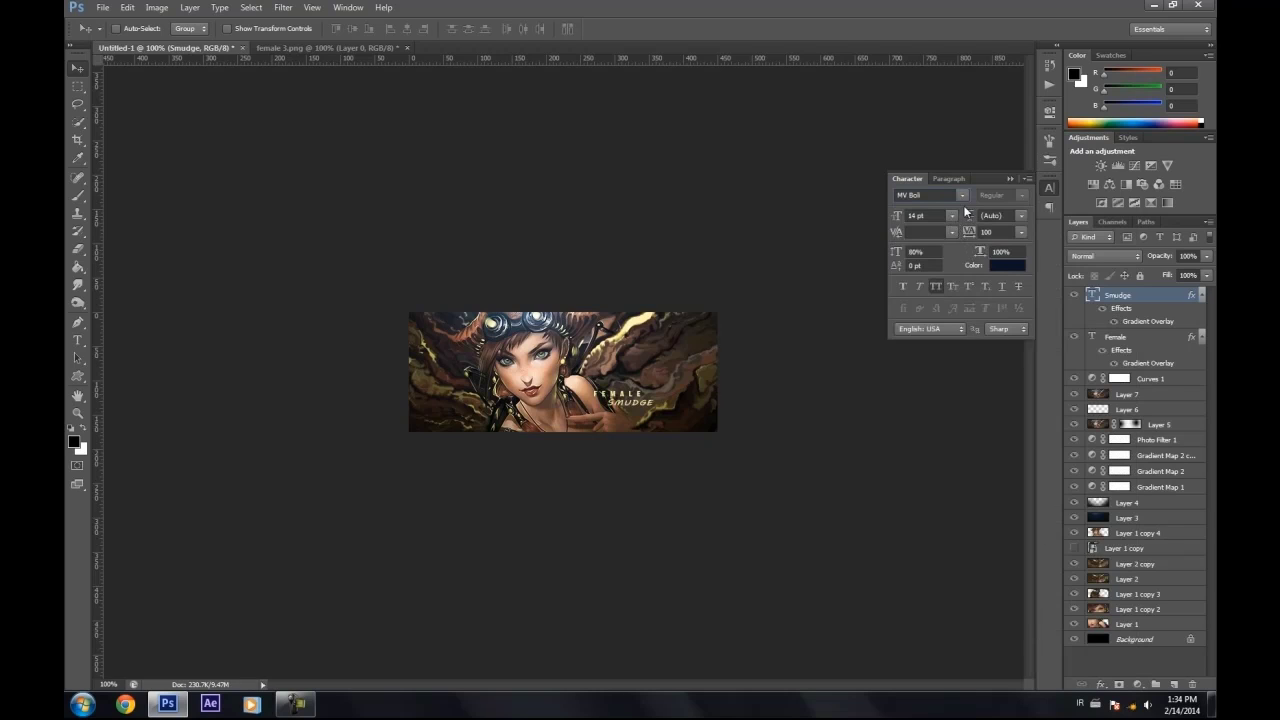
click(935, 287)
click(936, 286)
click(951, 215)
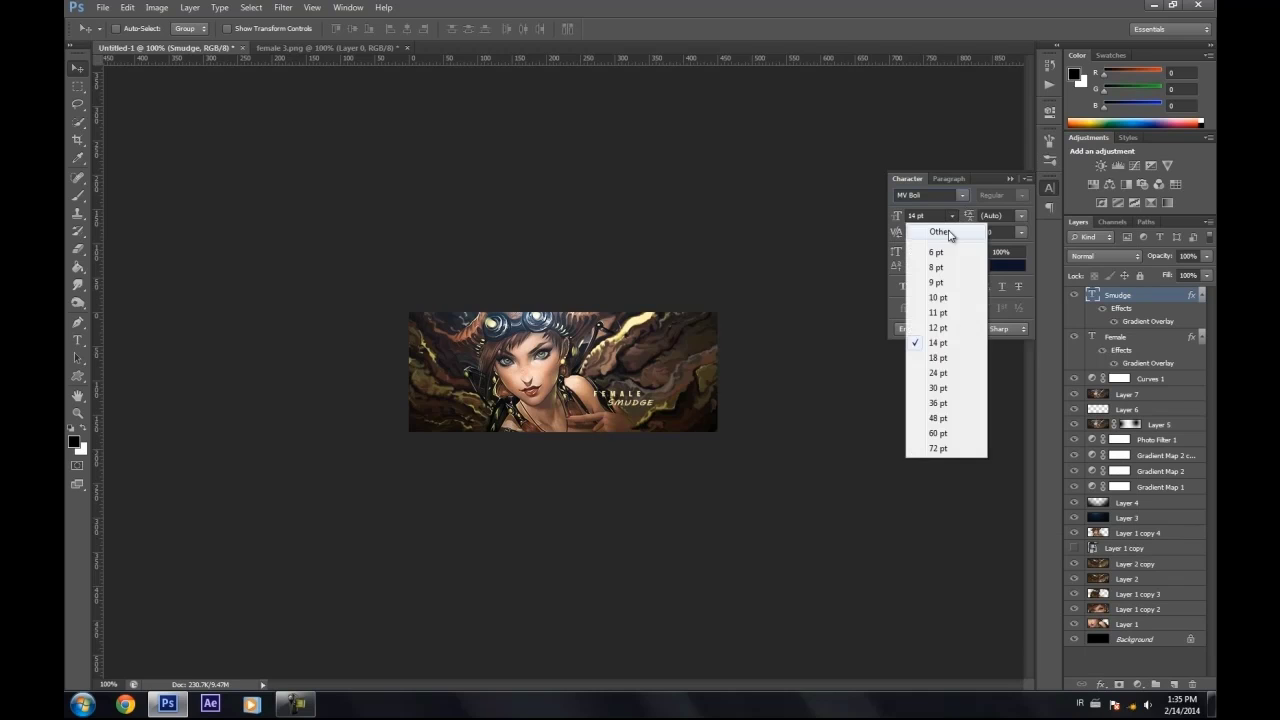
click(942, 314)
drag(637, 402, 634, 404)
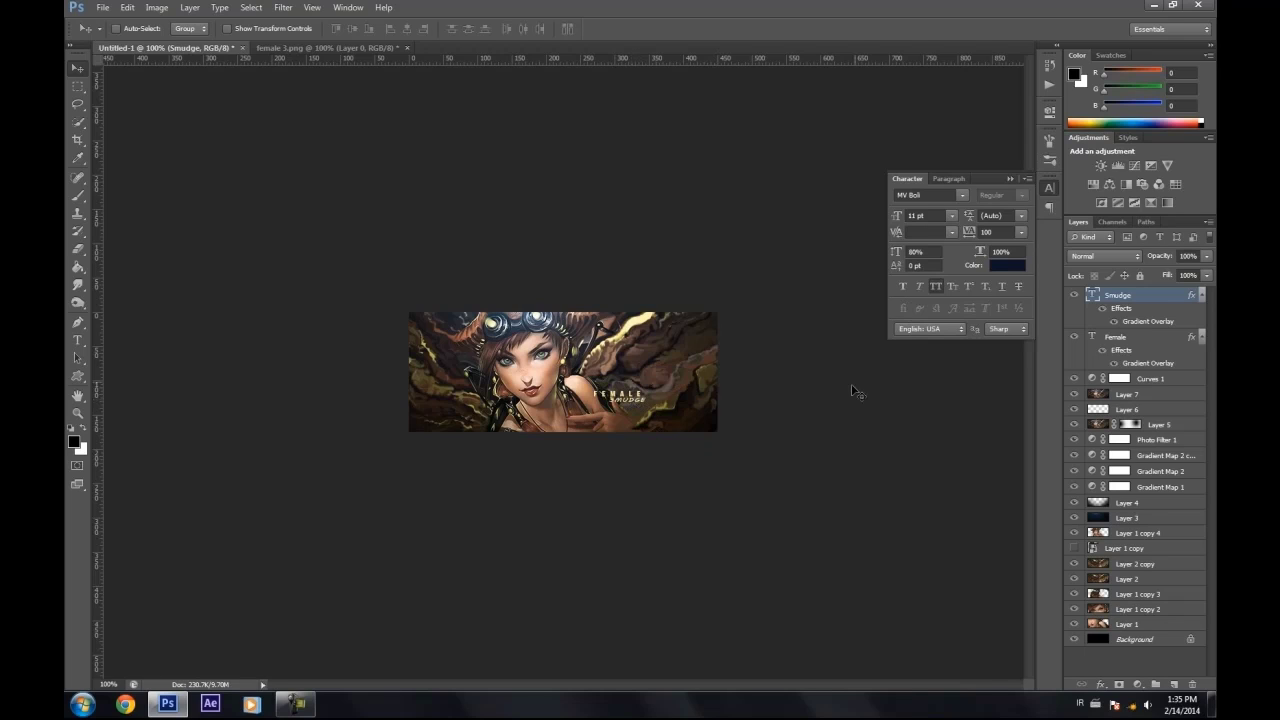
- Save the banner to the Desktop as Female Smudge.psd, accepting Maximize Compatibility
click(1012, 179)
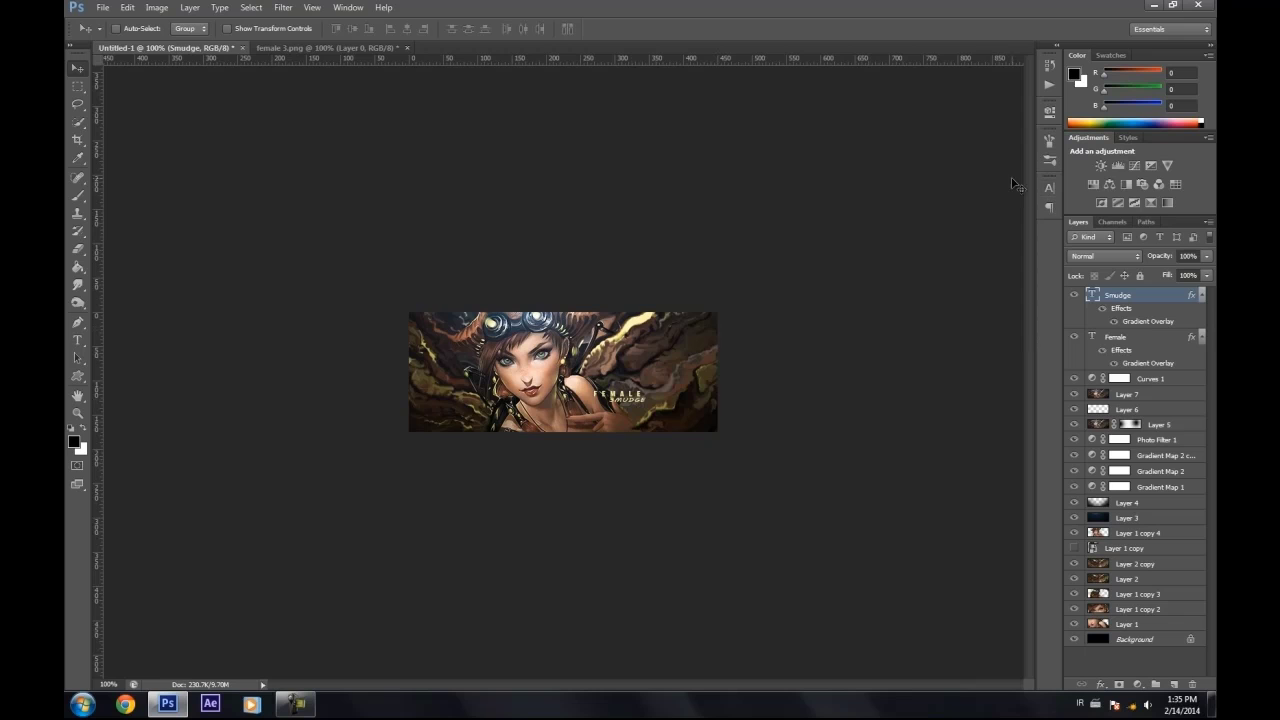
click(102, 7)
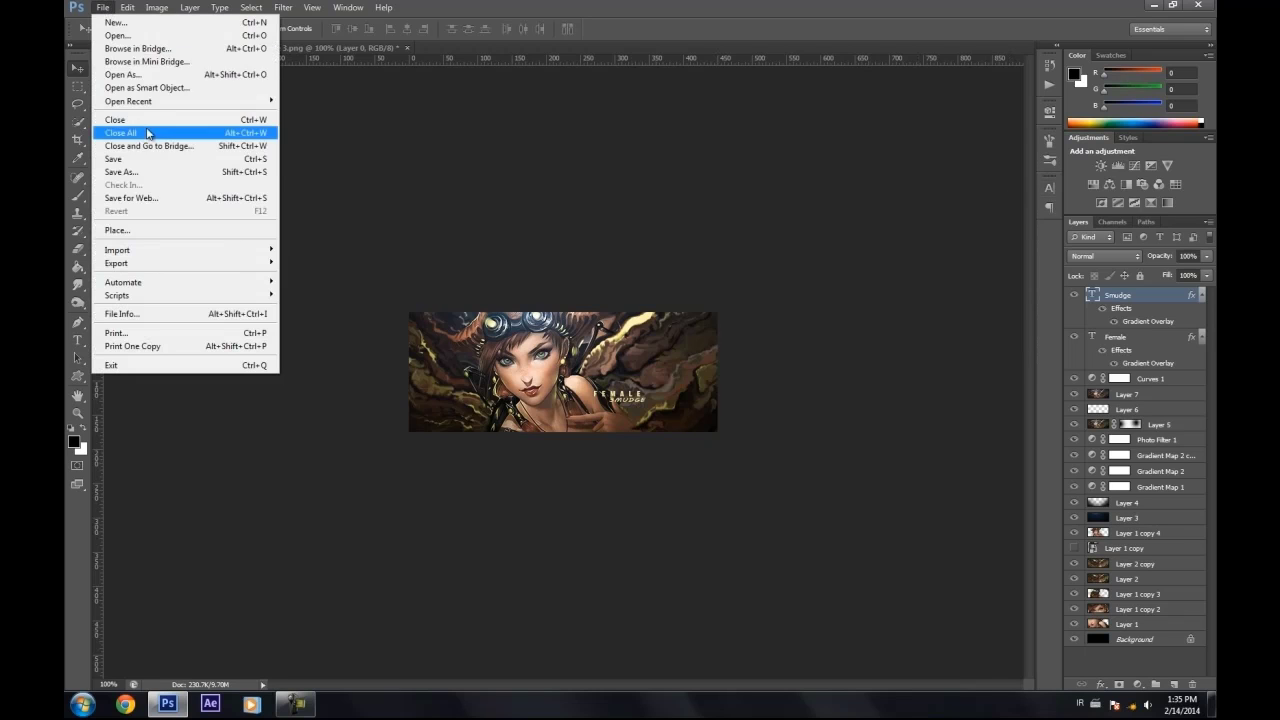
click(145, 174)
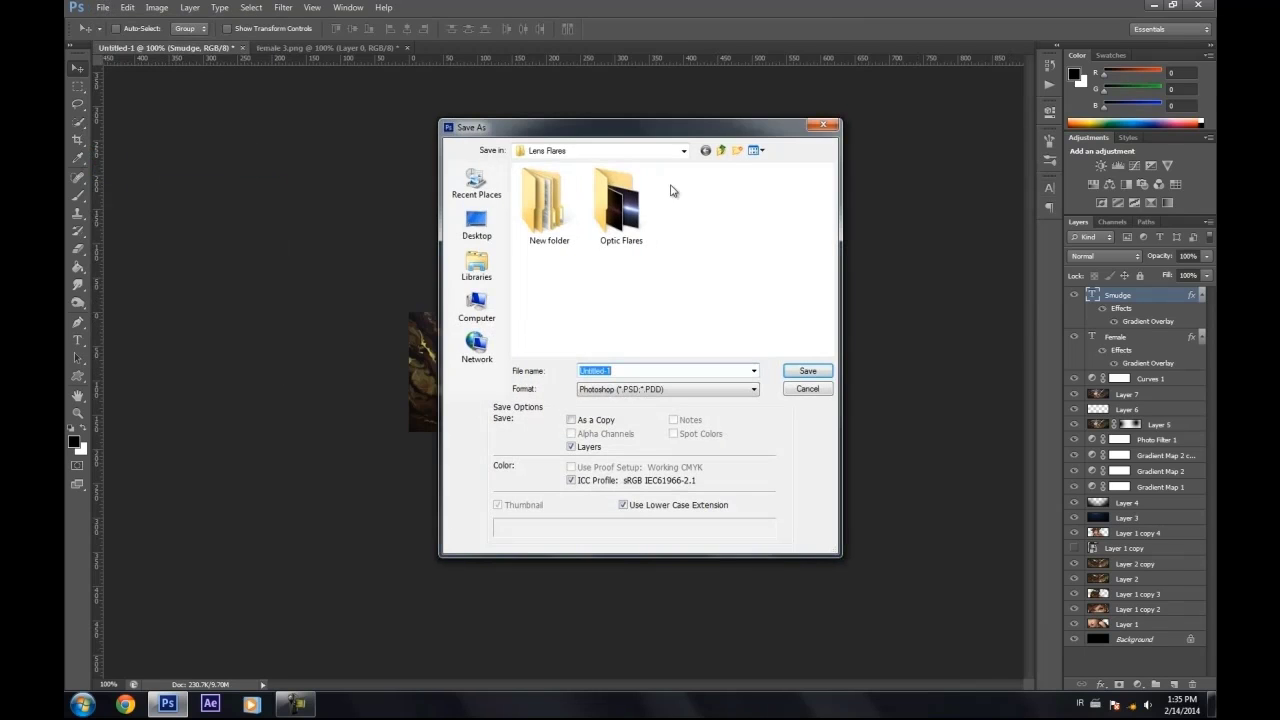
click(477, 225)
click(632, 370)
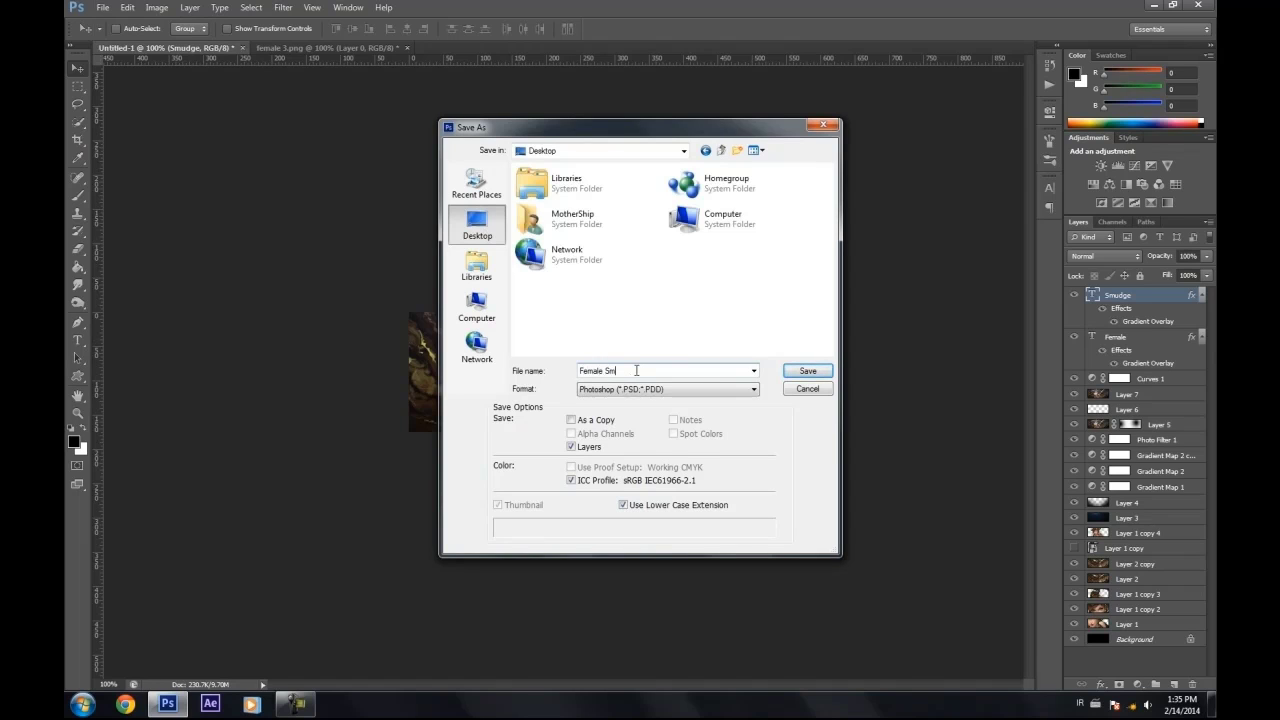
key(Return)
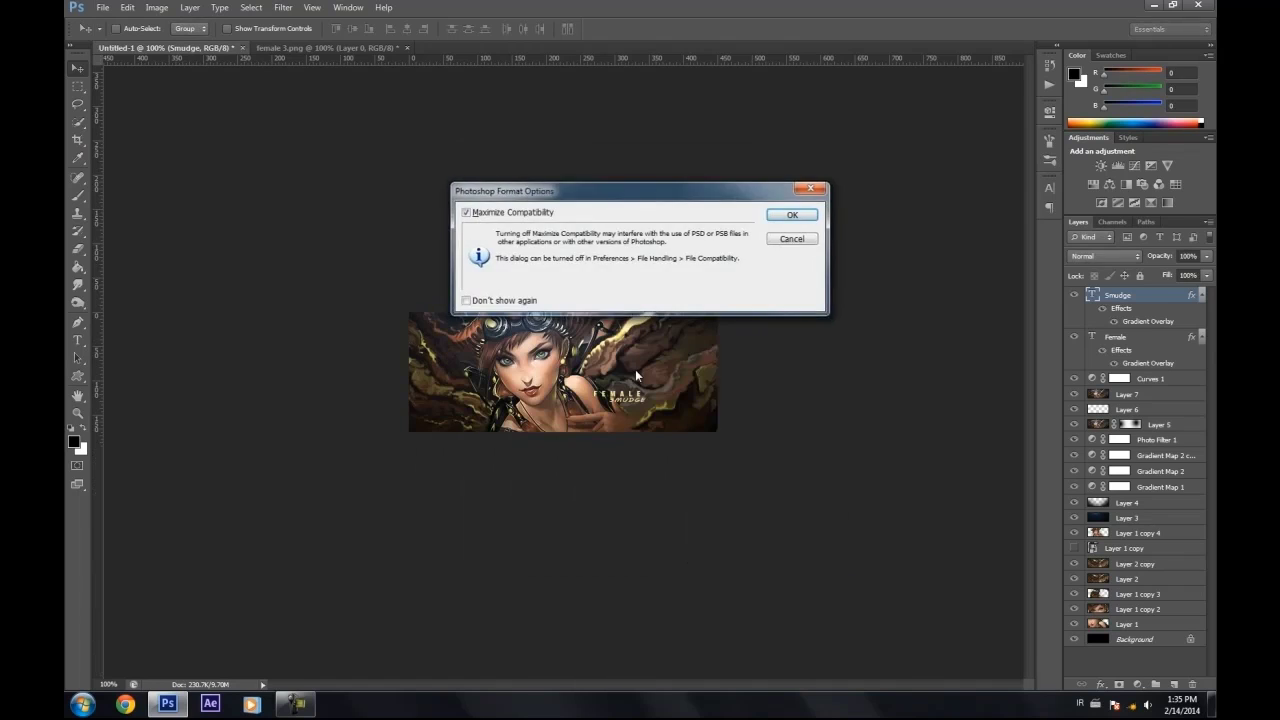
key(Return)
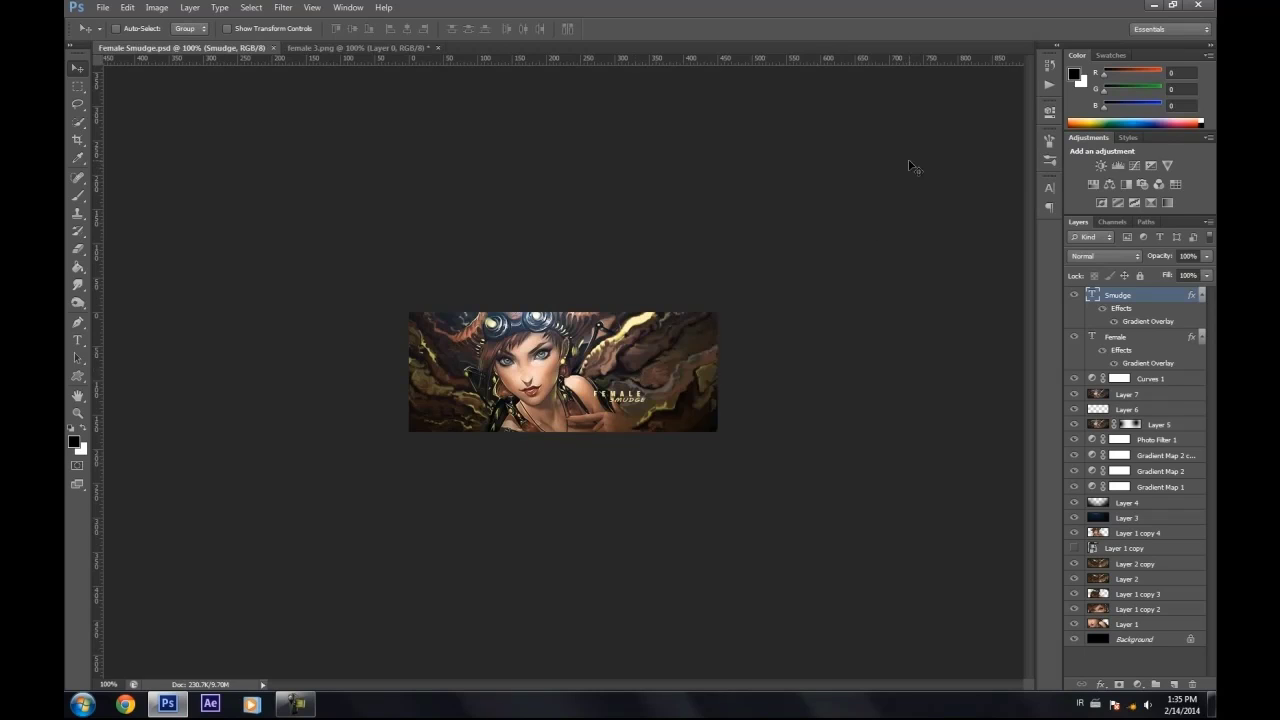